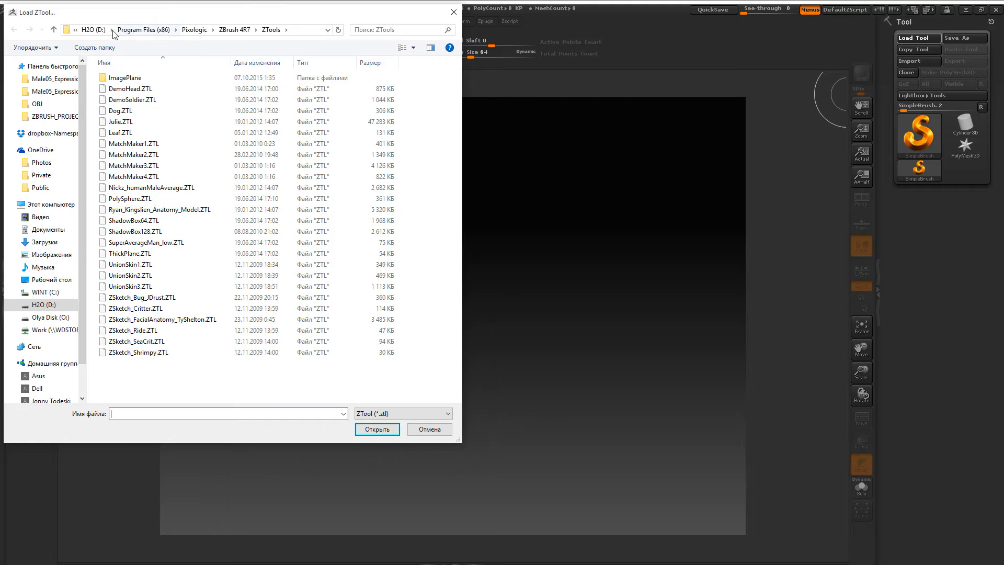
Step: Load the _face_neutral.ZTL tool from the ZBRUSH_PROJECT folder of the work project on drive D
left_click(94, 29)
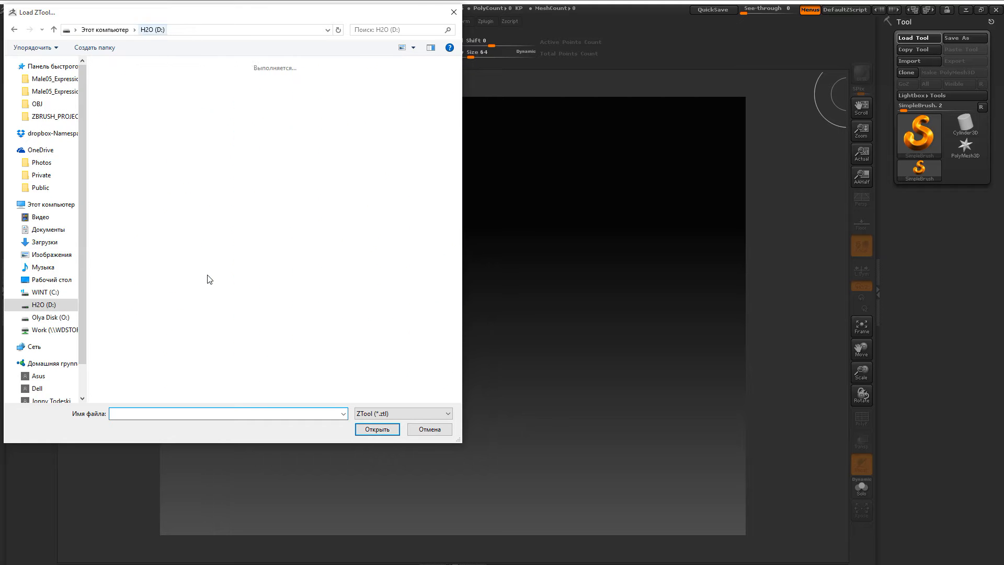
double_click(305, 289)
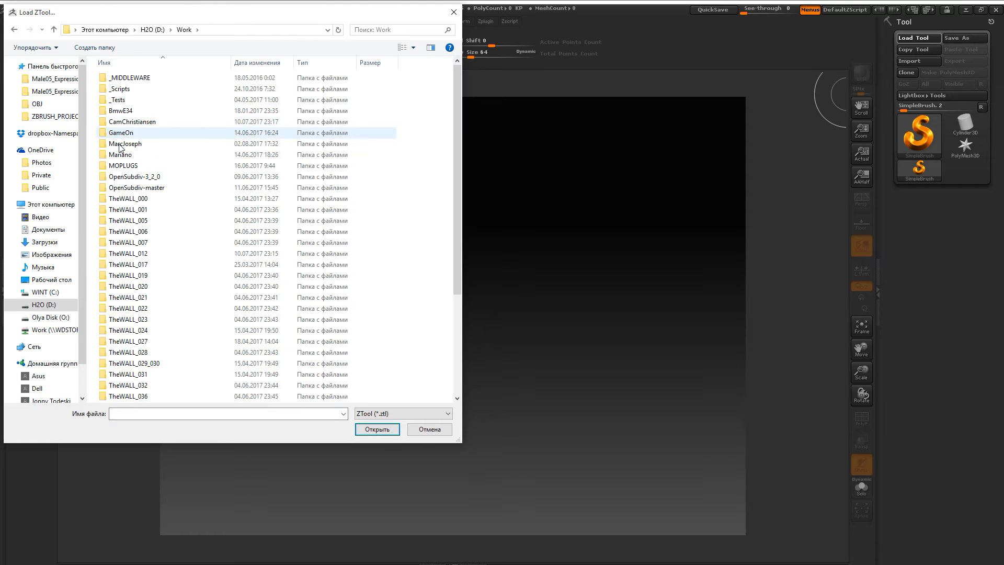
double_click(122, 144)
double_click(131, 264)
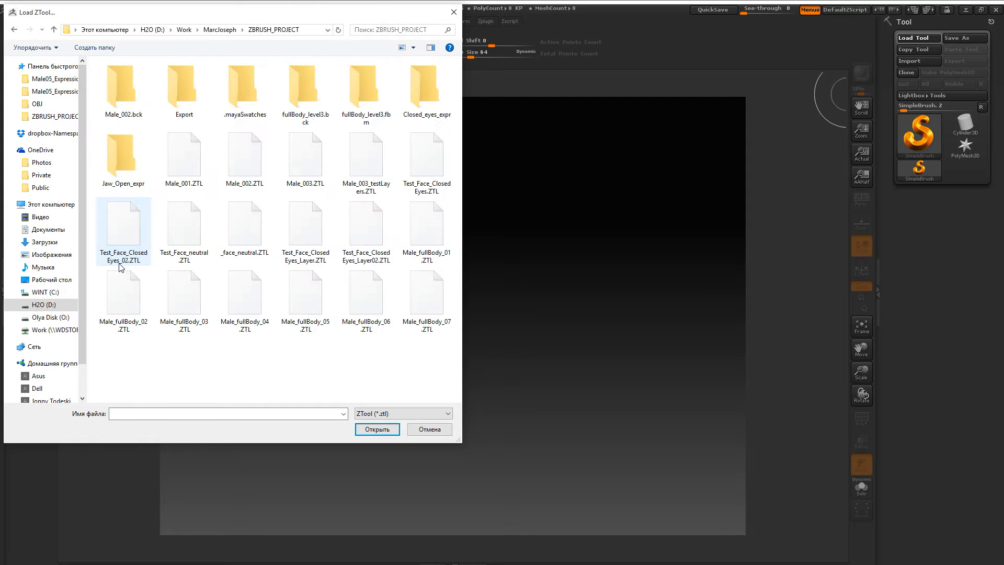
double_click(243, 227)
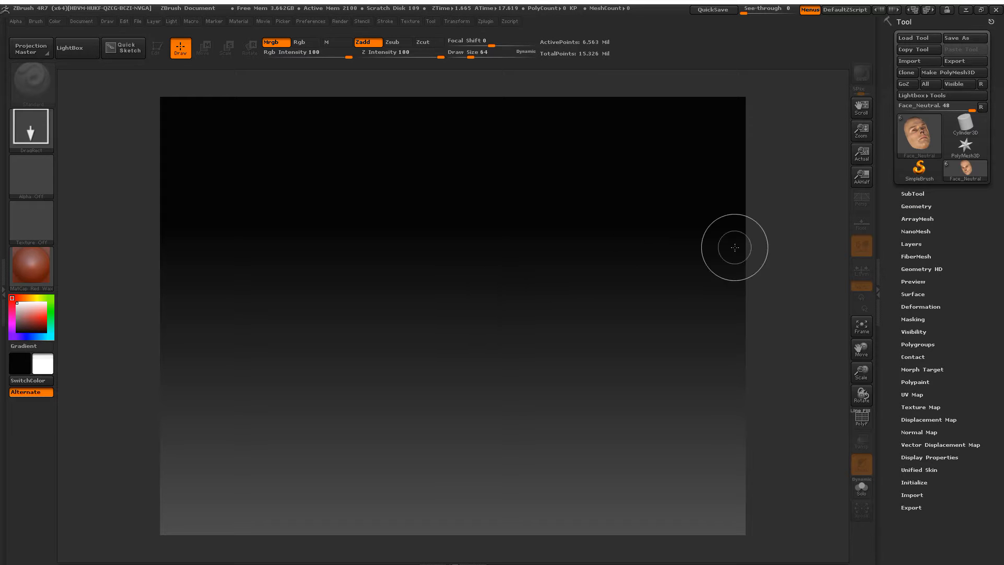
Step: Import the Male_05_09_Jaw wide Open_RAW scan mesh from the Male05_Expression_Aligned folder as a separate tool, starting from SimpleBrush
left_click(919, 171)
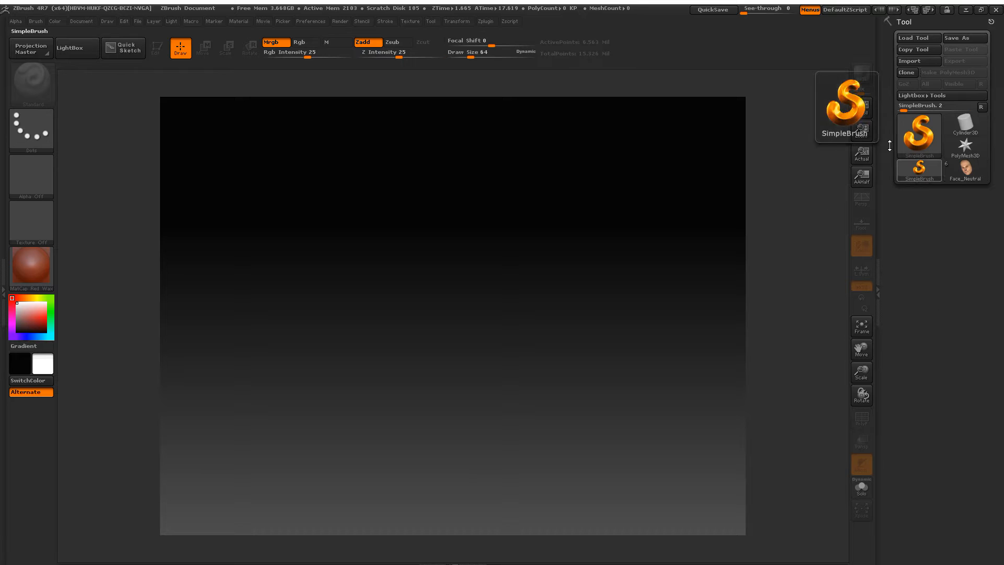
left_click(915, 61)
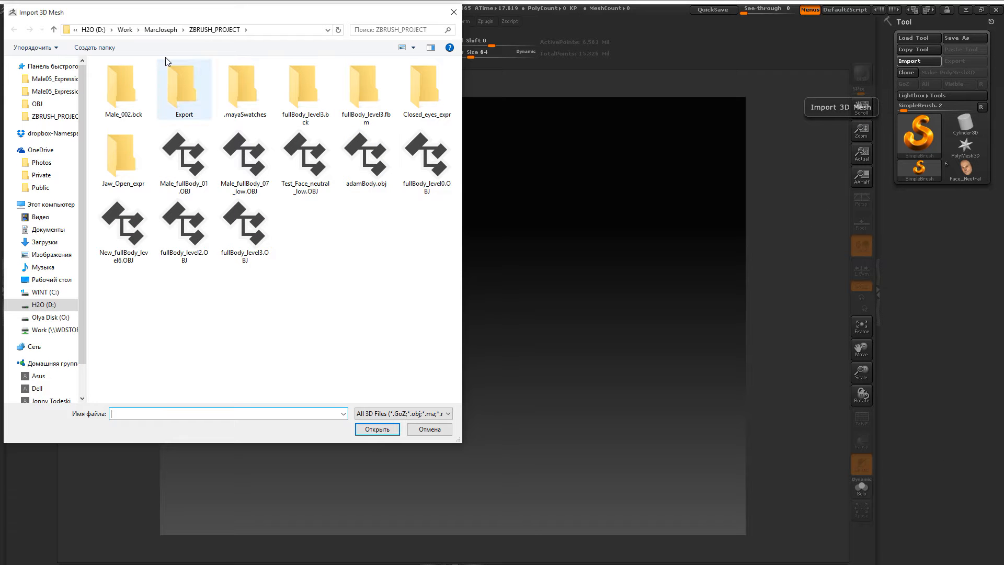
left_click(160, 29)
double_click(149, 89)
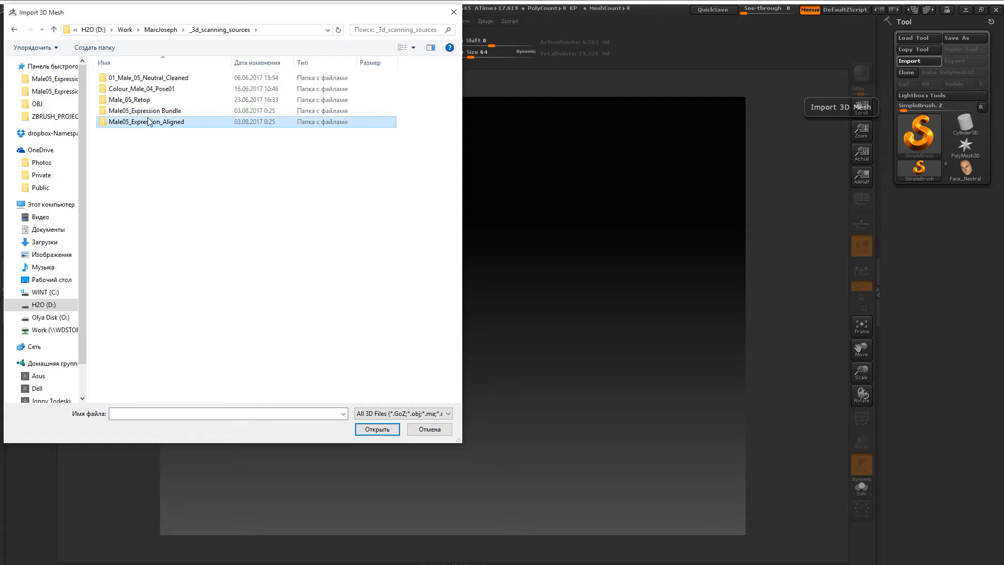
double_click(151, 121)
left_click(424, 97)
key("Tab")
key("Return")
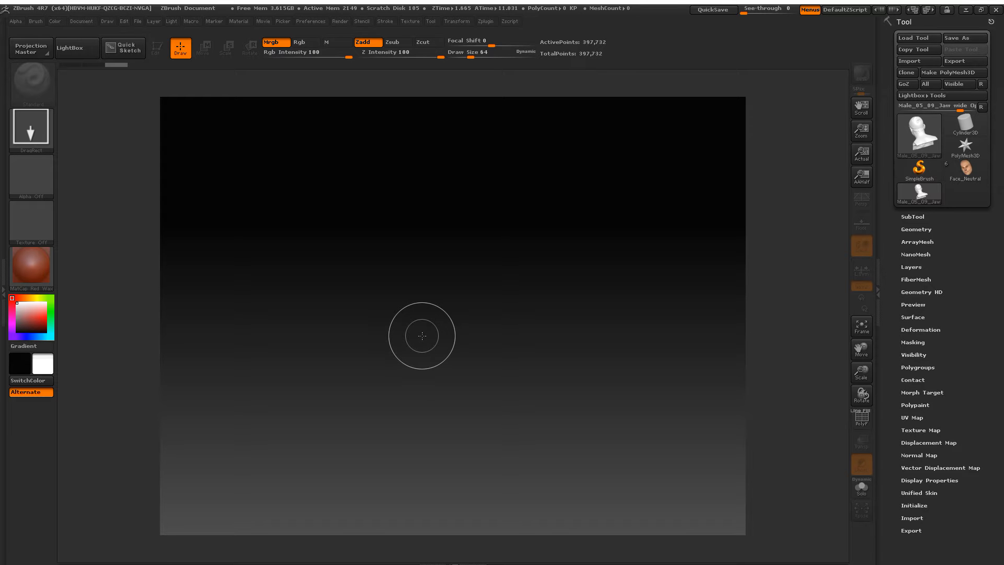
Step: Place the Face_Neutral tool on the canvas in Edit mode and frame the face in a front three-quarter view
left_click(967, 175)
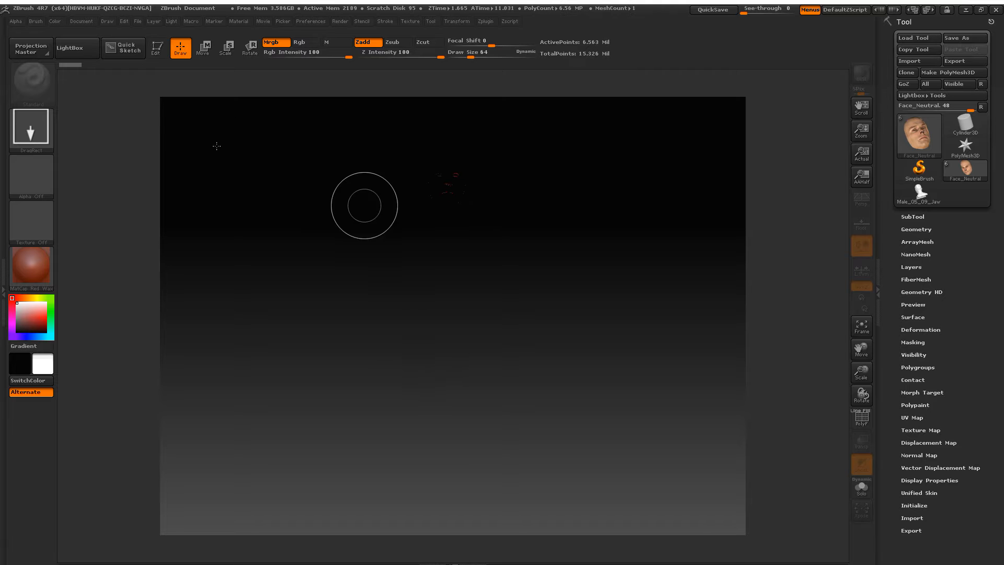
left_click(157, 48)
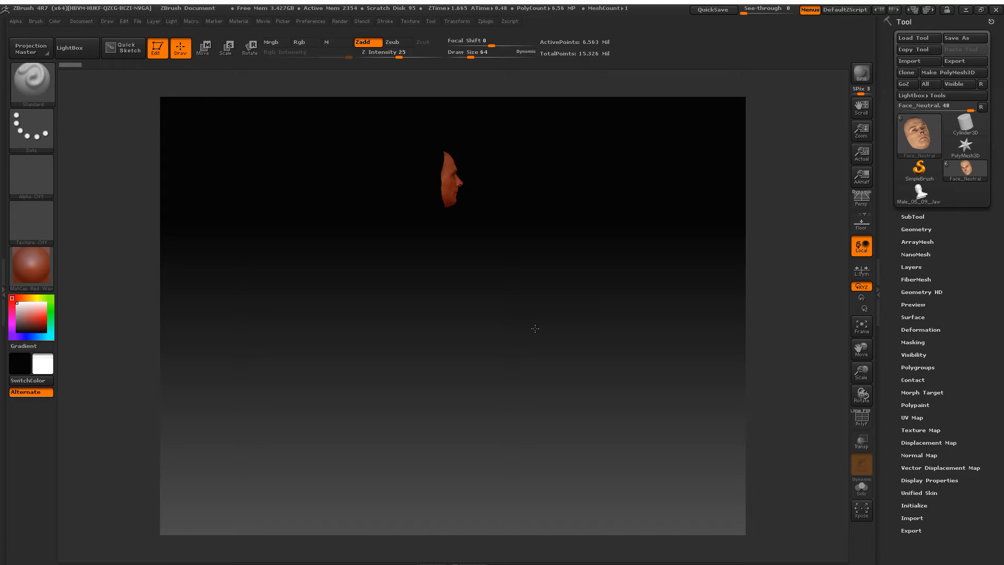
left_click_drag(432, 213, 531, 477, "alt")
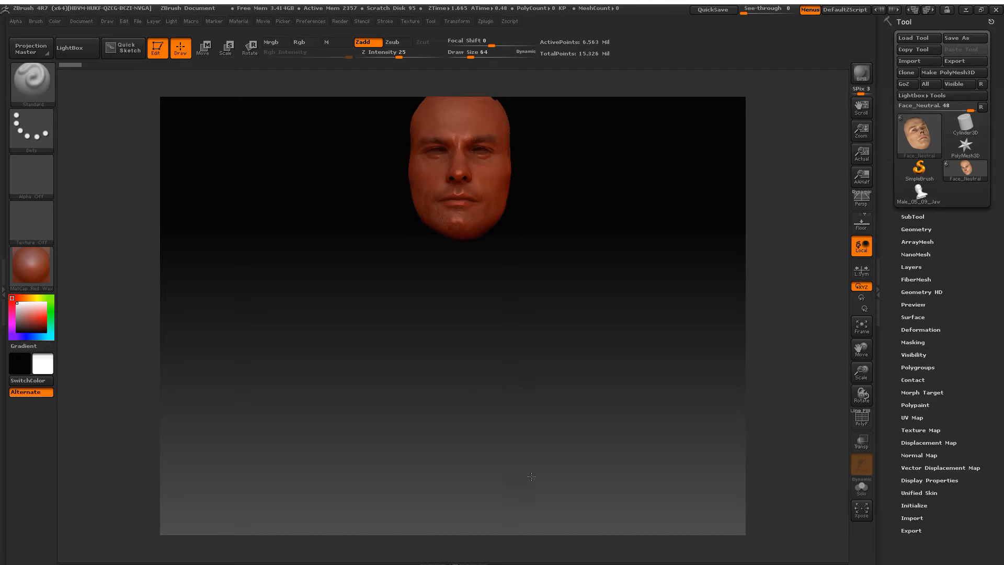
left_click_drag(559, 222, 573, 319, "alt")
left_click_drag(560, 279, 580, 543, "alt")
left_click_drag(636, 314, 593, 327)
Step: Append the Male_05_09_Jaw wide Open_RAW scan as a subtool to the Face_Neutral tool
left_click(908, 216)
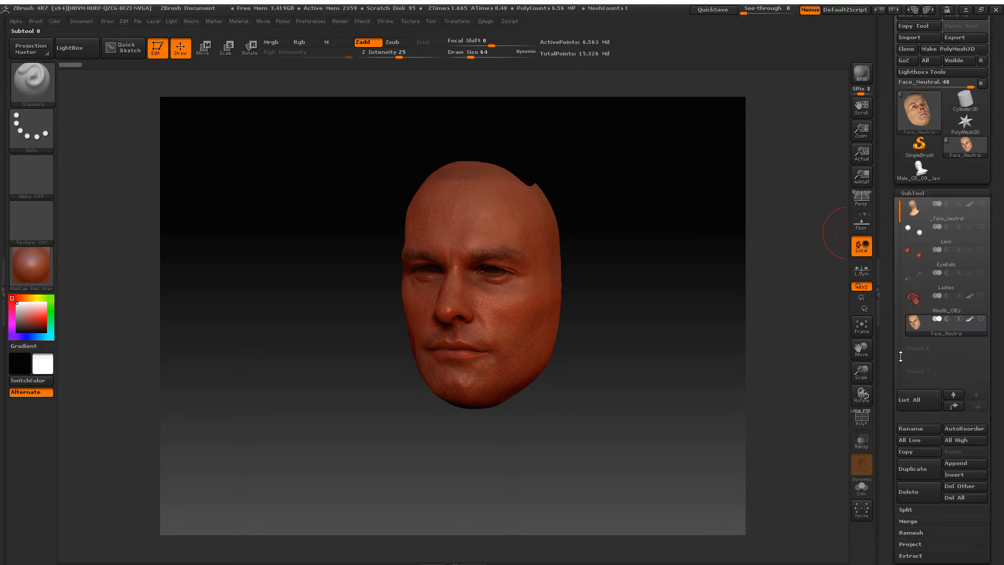
left_click(952, 447)
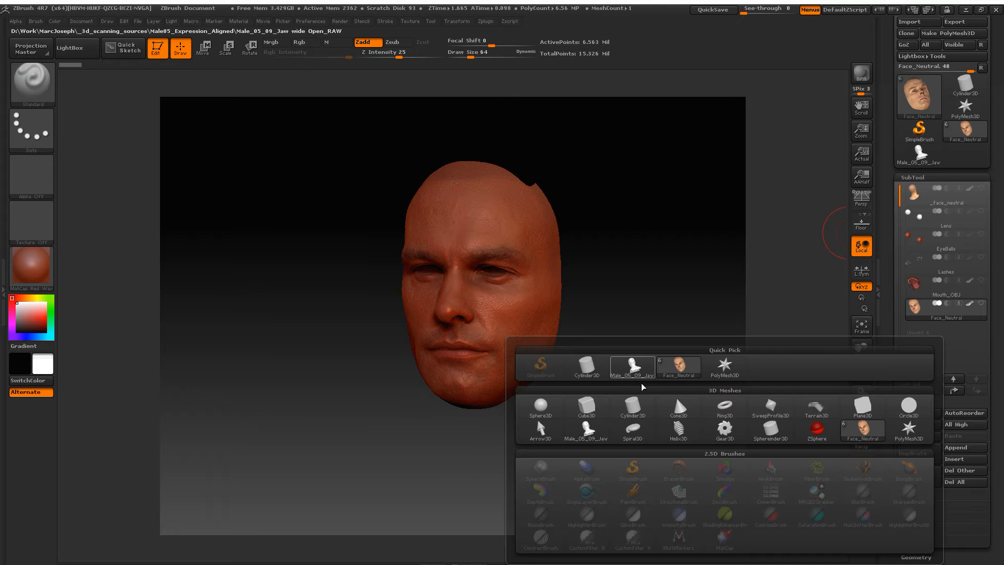
left_click(638, 368)
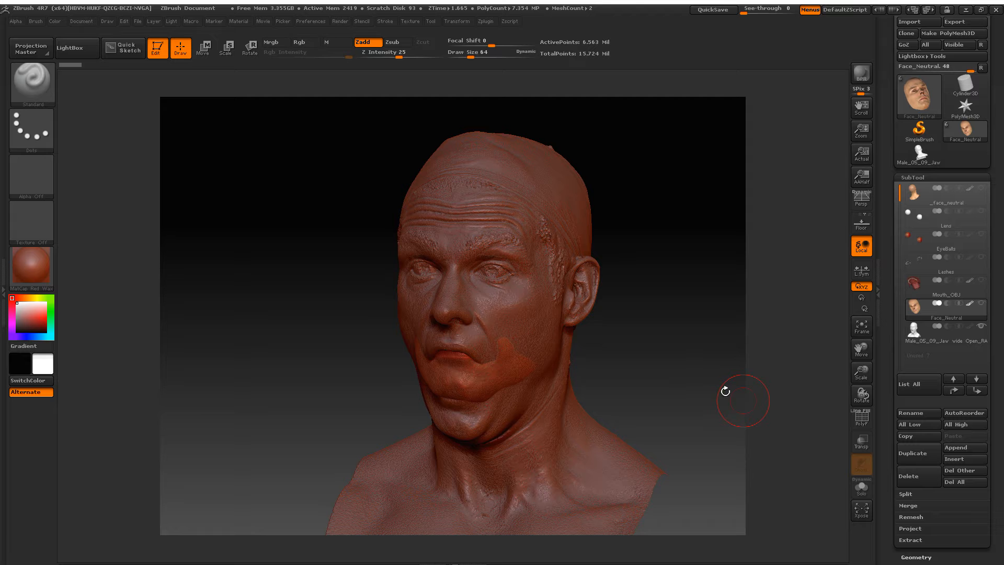
mouse_move(610, 343)
left_mouse_down()
mouse_move(624, 341)
mouse_move(596, 355)
left_mouse_up()
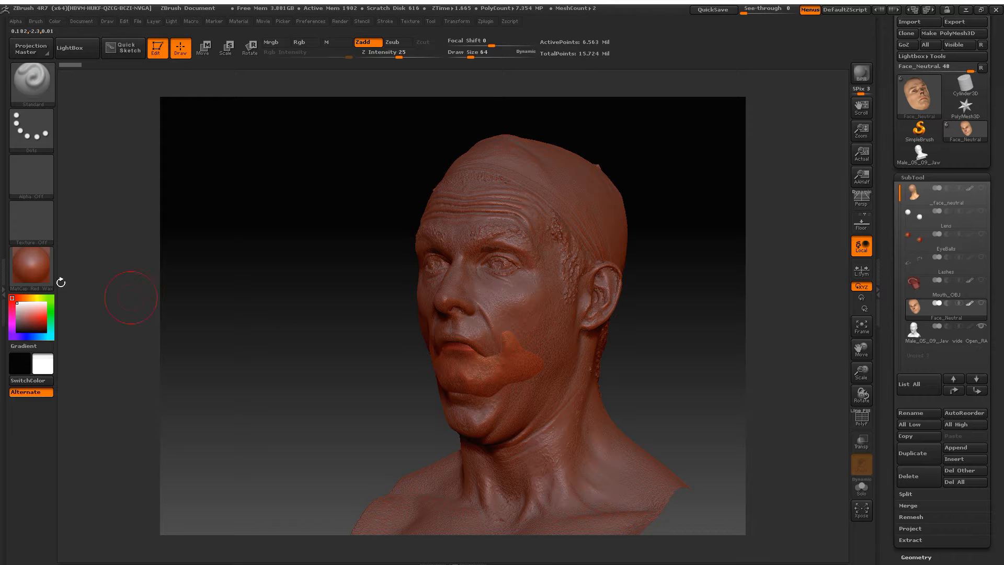
Step: Switch the active material to SkinShade4 and view the overlapping heads from the front
left_click(39, 271)
left_click(229, 274)
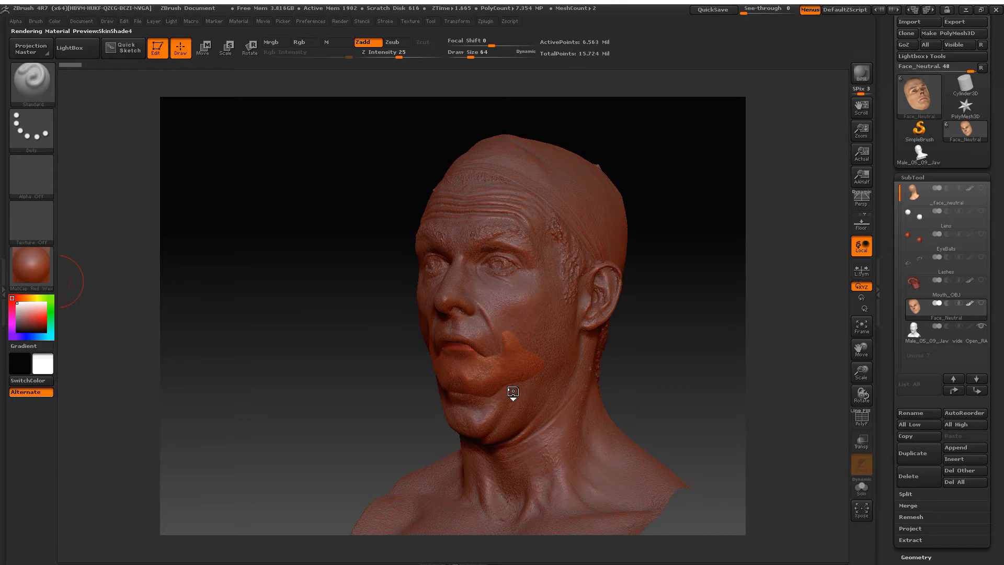
right_click_drag(477, 367, 475, 331)
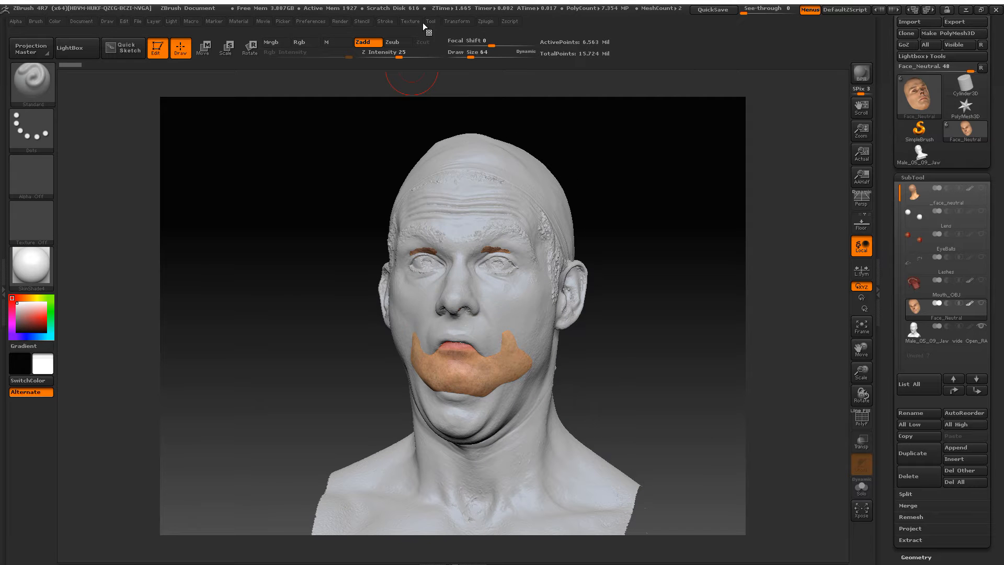
Step: Import Male_05_09_Jaw wide Open_RAW.jpg as a texture and flip it vertically
left_click(417, 22)
left_click(431, 86)
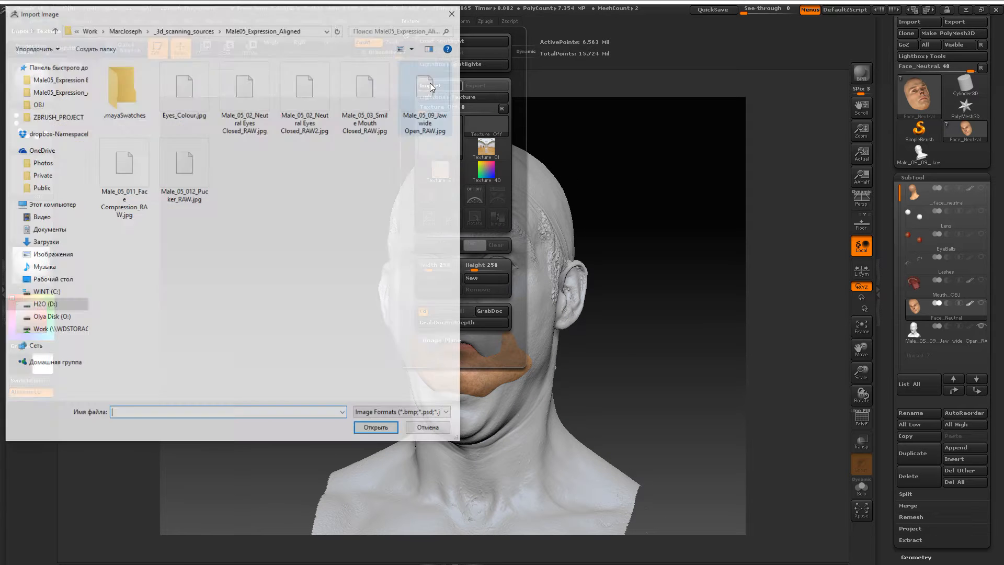
left_click(425, 100)
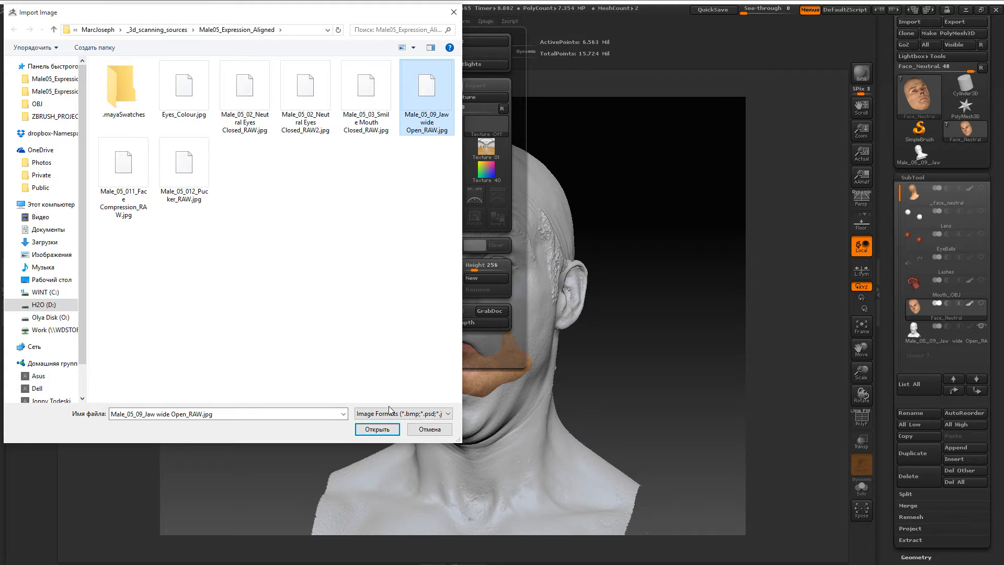
left_click(373, 428)
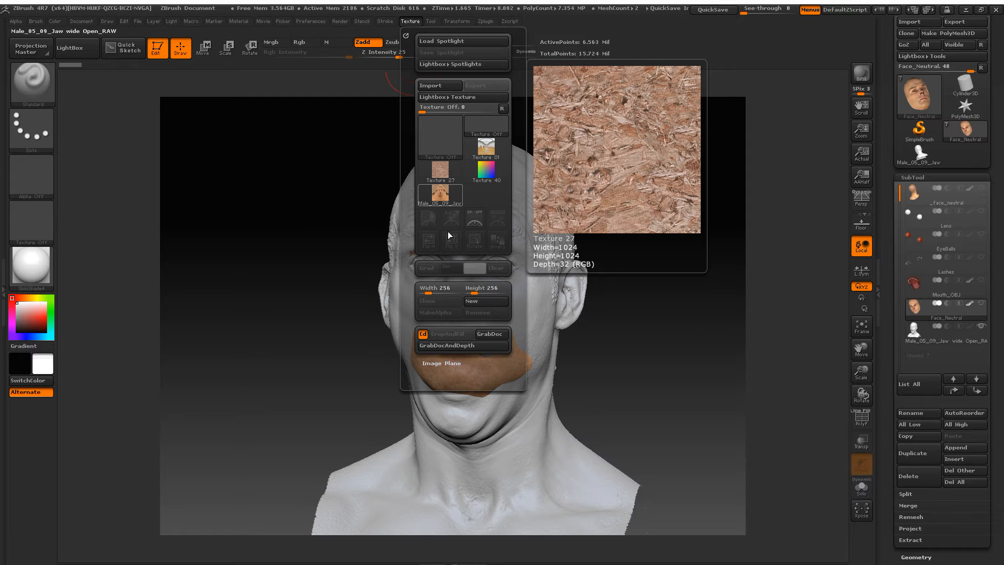
left_click(451, 197)
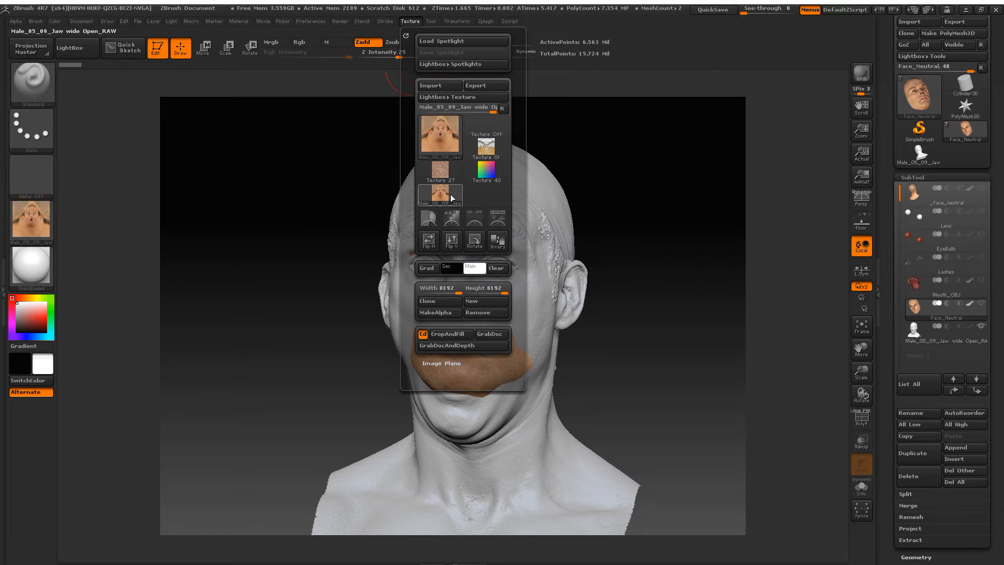
left_click(452, 242)
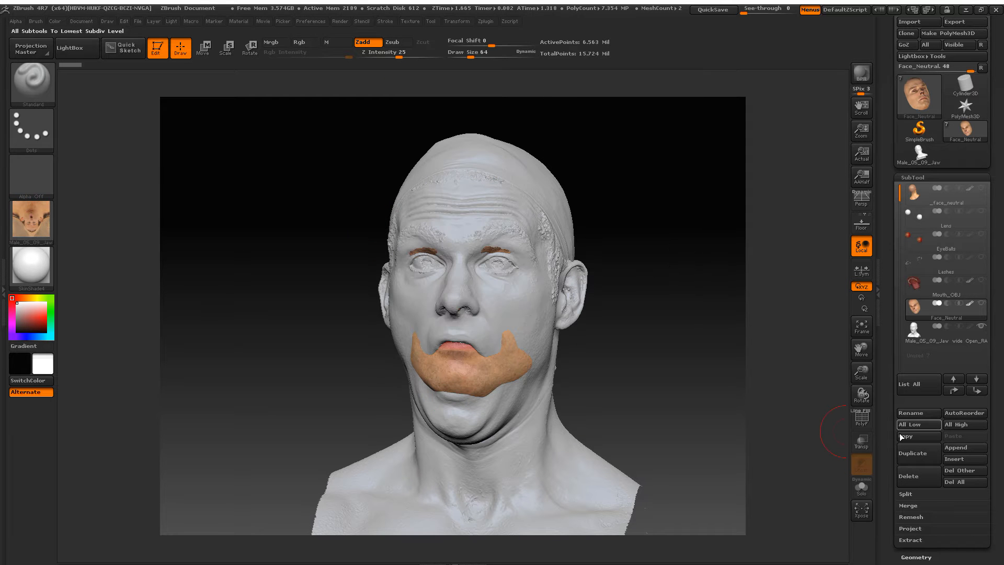
Step: Assign the flipped Male_05_09_Jaw wide Open_RAW texture as the texture map of the jaw-open scan subtool
left_click_drag(886, 441, 887, 429)
left_click(917, 322)
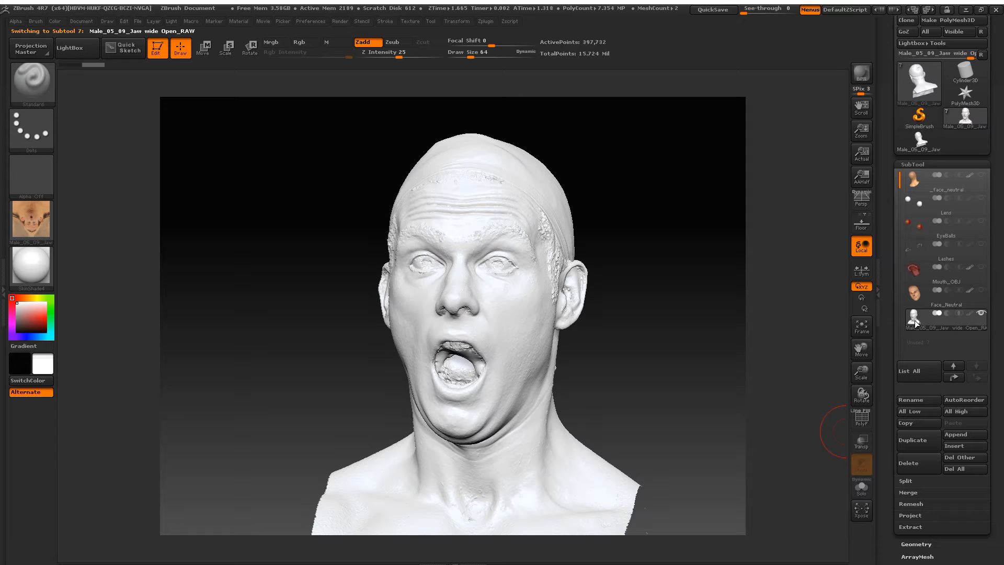
left_click_drag(887, 367, 883, 203)
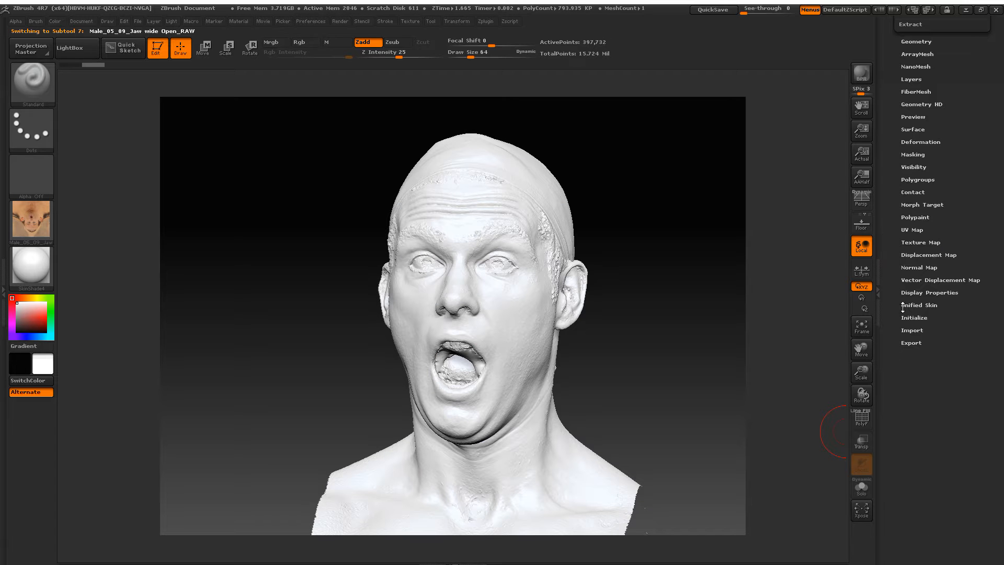
left_click(909, 243)
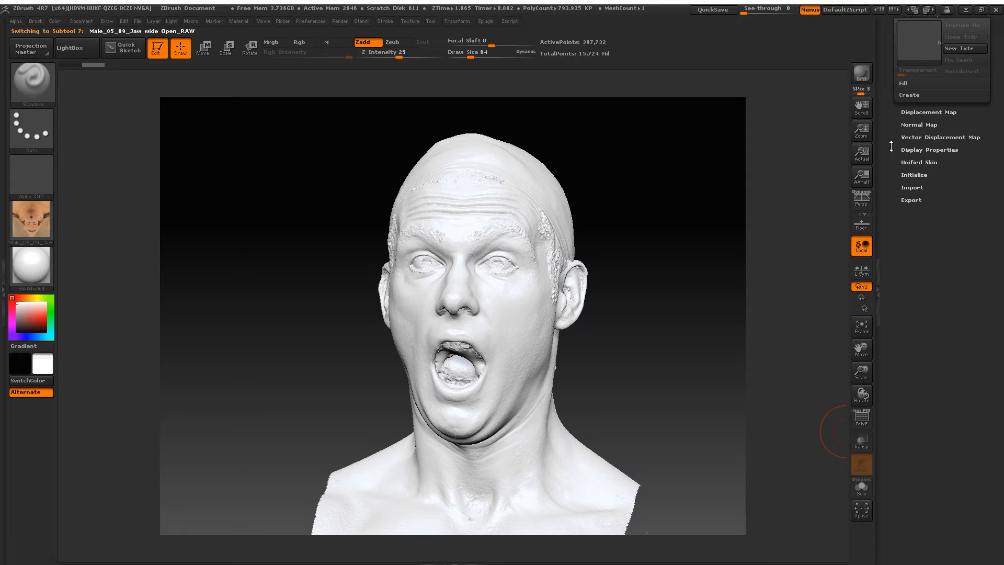
left_click_drag(891, 120, 892, 173)
left_click(911, 100)
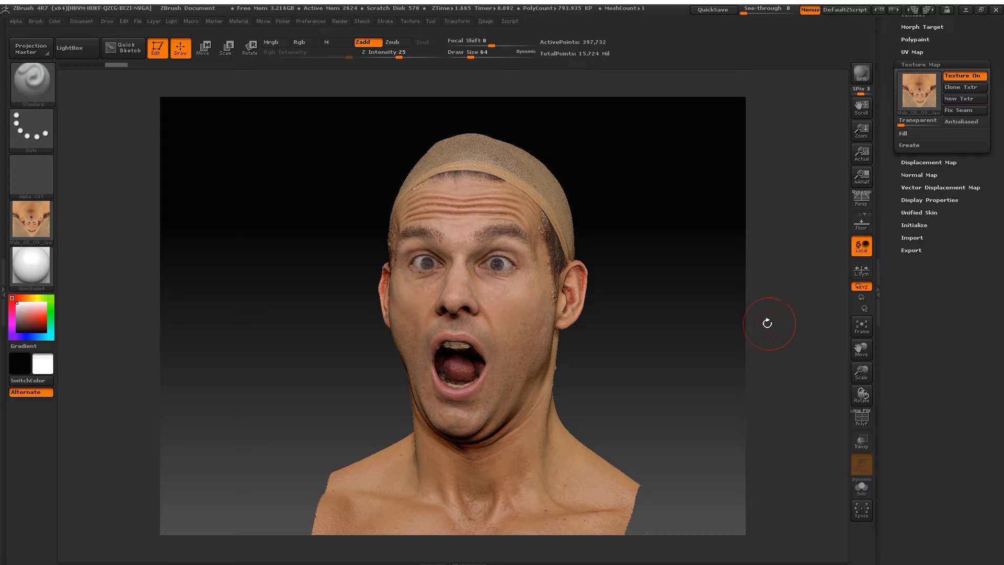
Step: Select the Face_Neutral subtool and duplicate it
left_click_drag(885, 101, 896, 209)
left_click(908, 207)
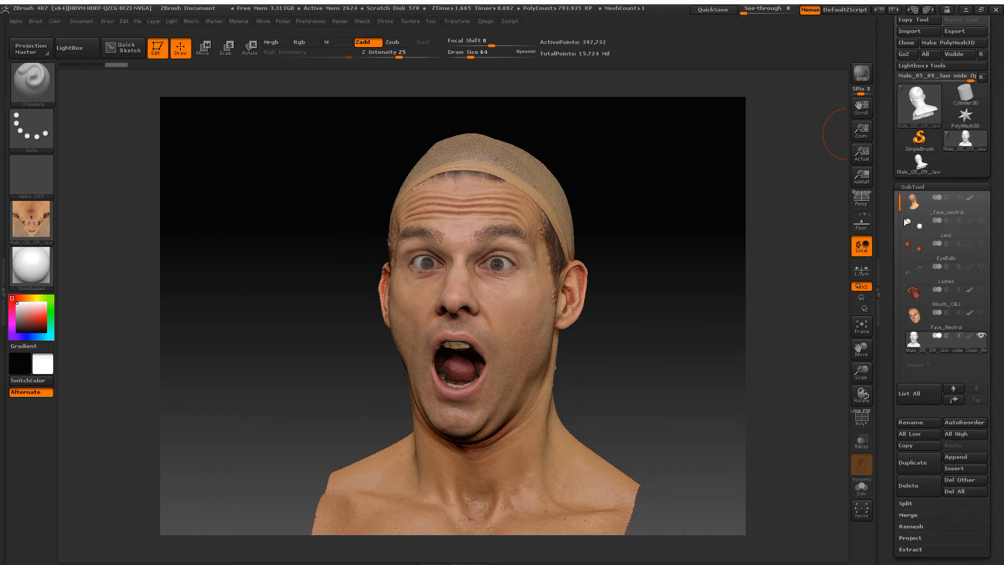
left_click(940, 309)
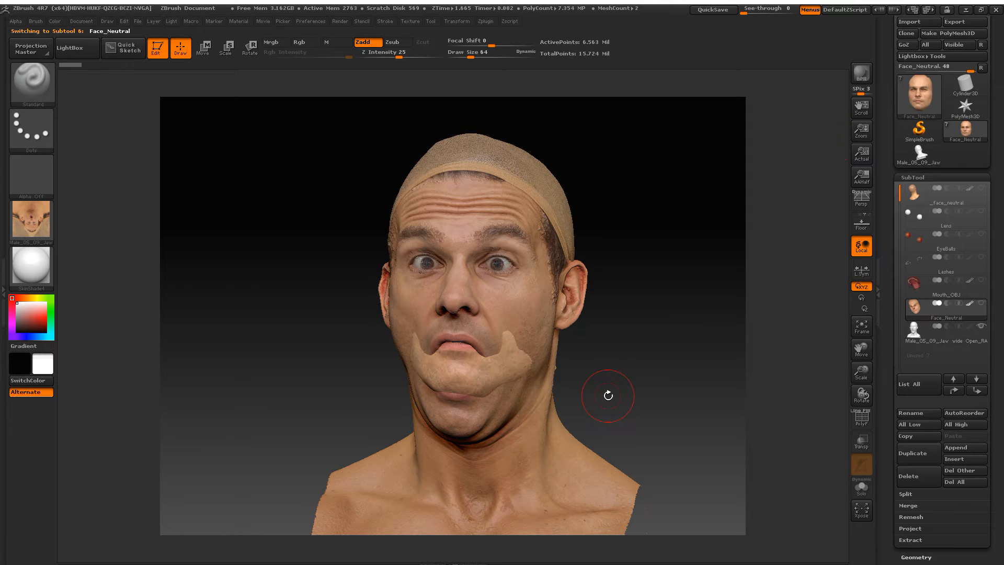
left_click_drag(890, 368, 889, 353)
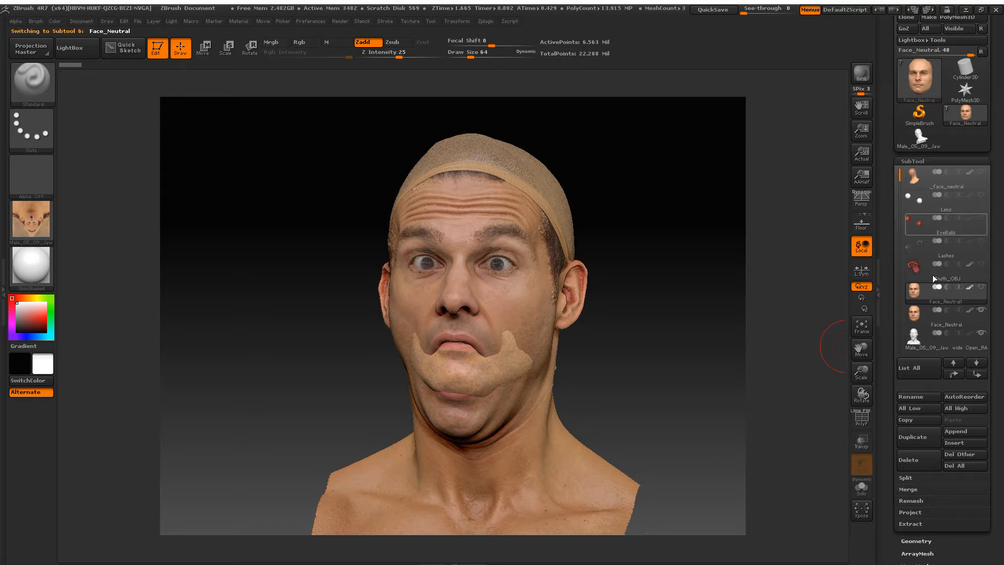
Step: Compare the neutral face with the scan up close and hide one of the two Face_Neutral copies
left_click_drag(580, 338, 577, 335)
right_click_drag(613, 343, 624, 355, "ctrl")
right_click_drag(577, 253, 591, 361, "alt")
right_click_drag(591, 361, 593, 282, "alt")
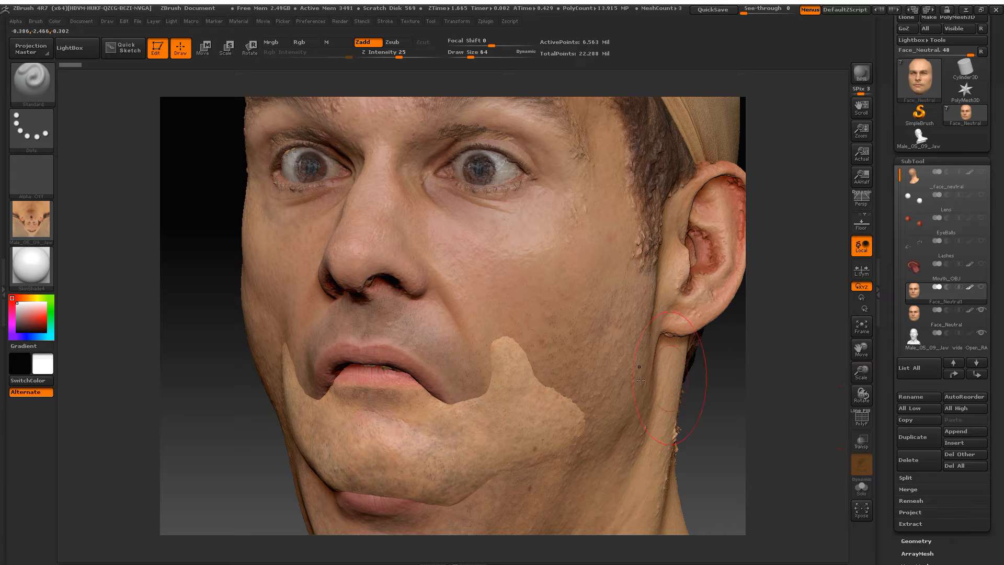
right_click_drag(626, 381, 624, 378, "ctrl")
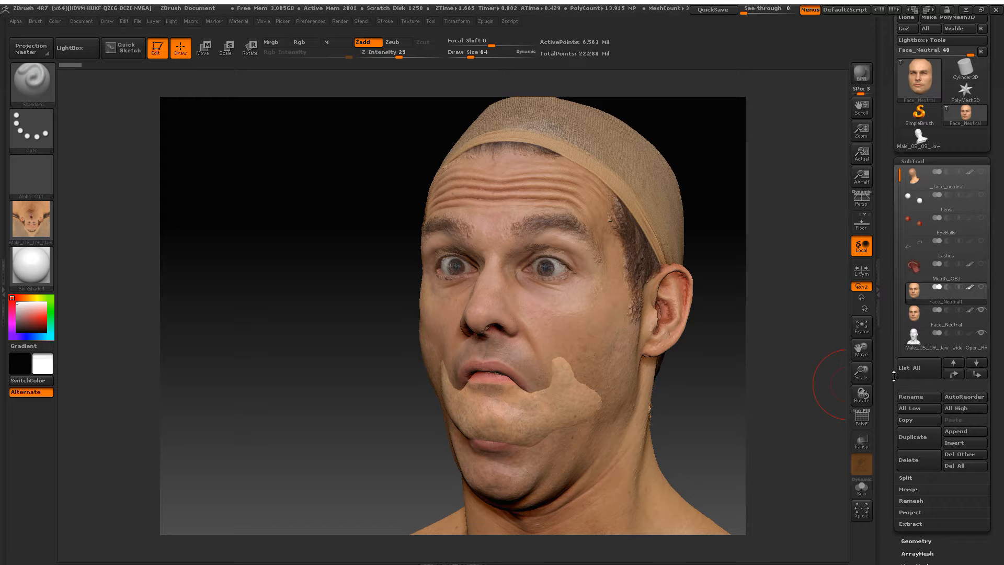
left_click_drag(889, 377, 892, 352)
left_click(981, 293)
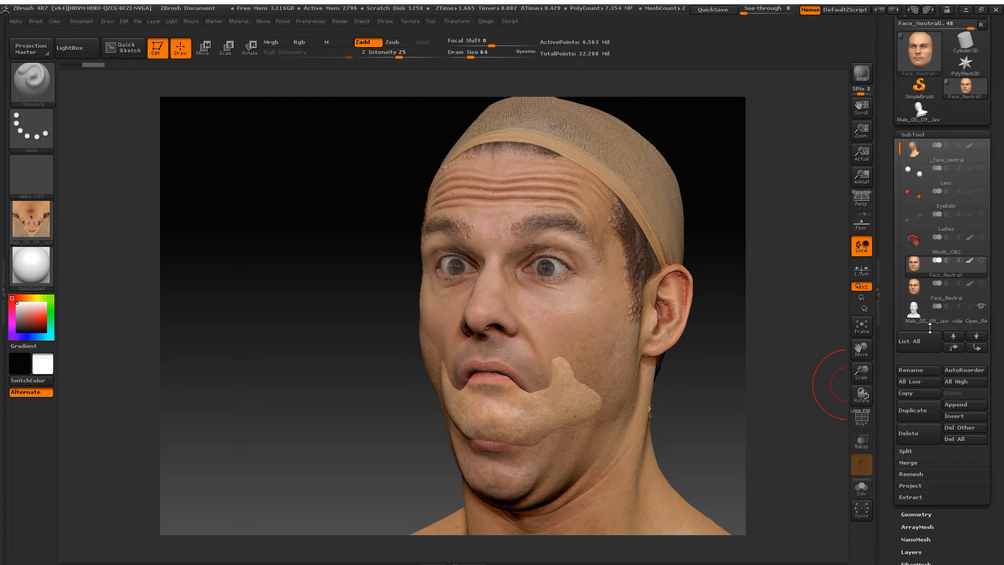
Step: Turn on transparent display and view the neutral face against the jaw-open scan in close-up profile
left_click(861, 442)
left_click_drag(784, 366, 557, 357)
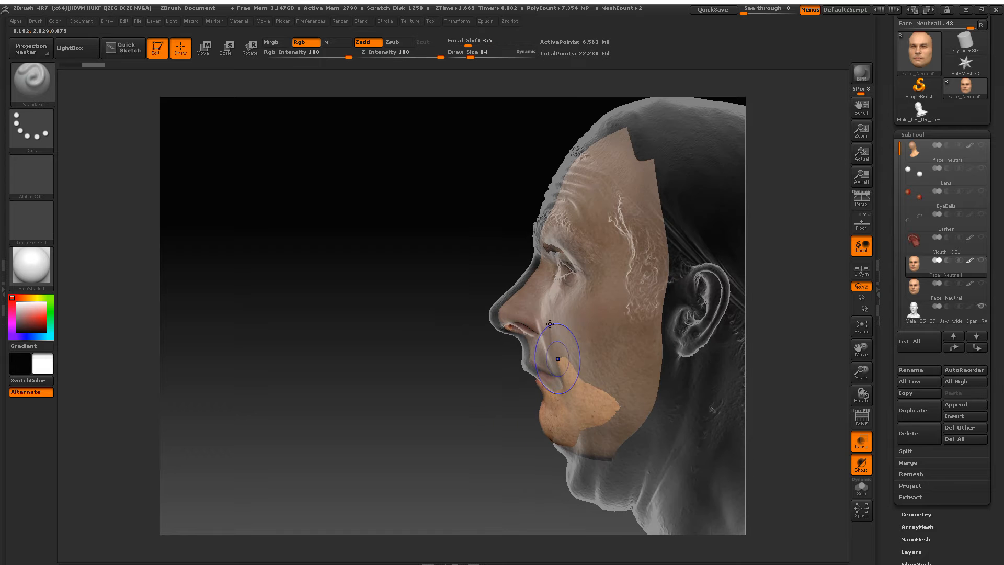
mouse_move(578, 334)
right_mouse_down("ctrl")
mouse_move(582, 348)
mouse_move(588, 324)
mouse_move(512, 325)
right_mouse_up("ctrl")
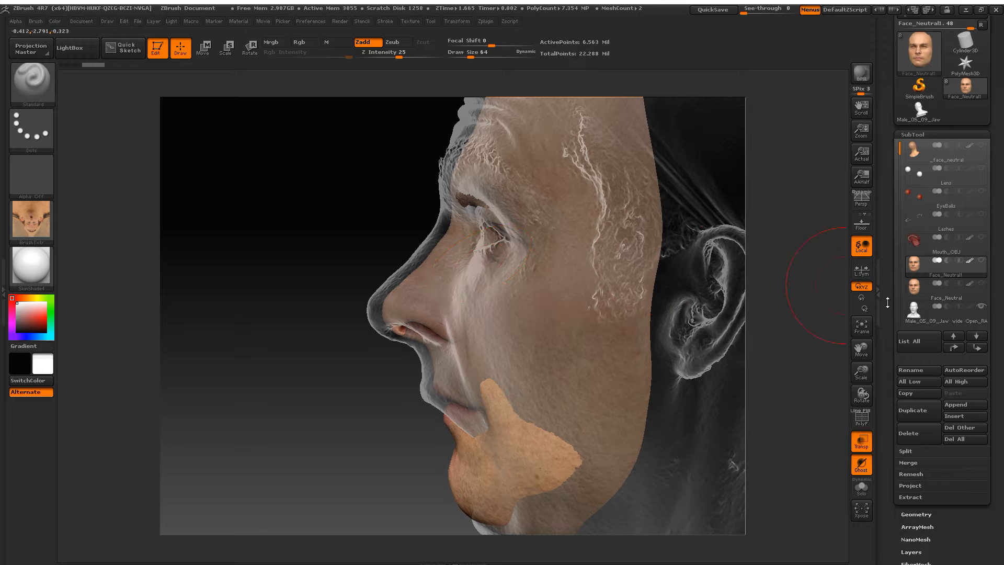
Step: Select the jaw-open scan subtool, show the Face_Neutral1 copy with it and turn off ghost transparency
left_click(914, 312)
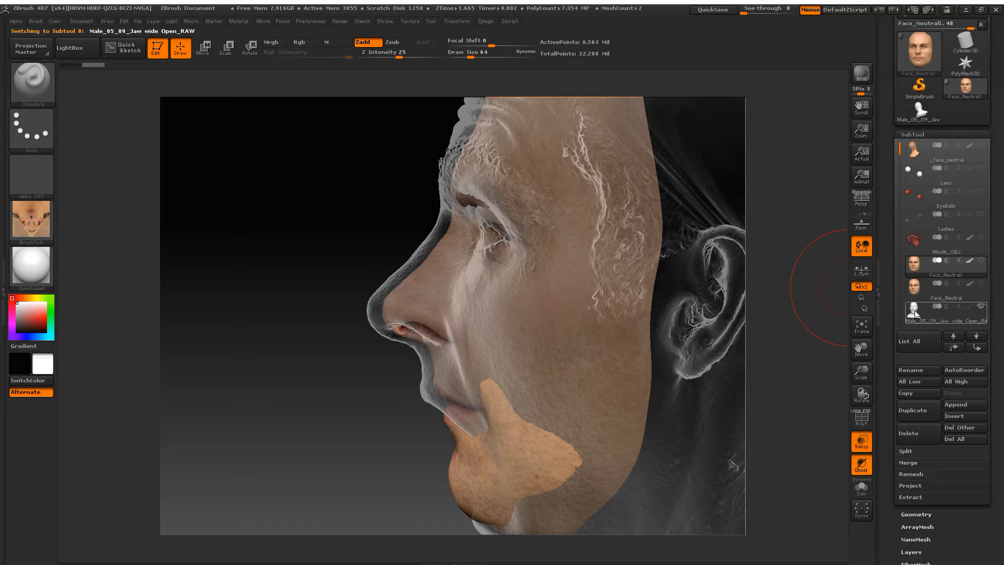
left_click(981, 261)
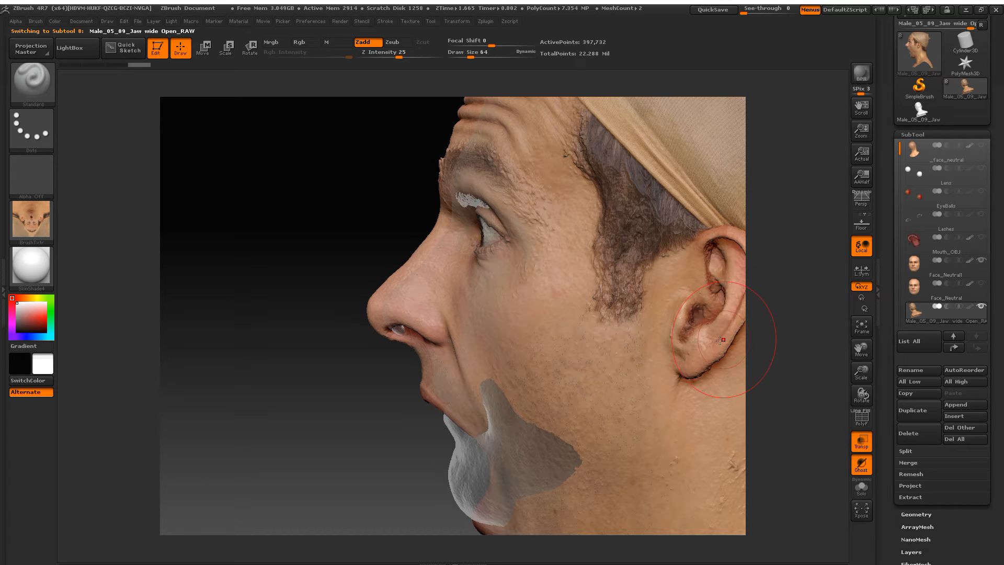
left_click(861, 465)
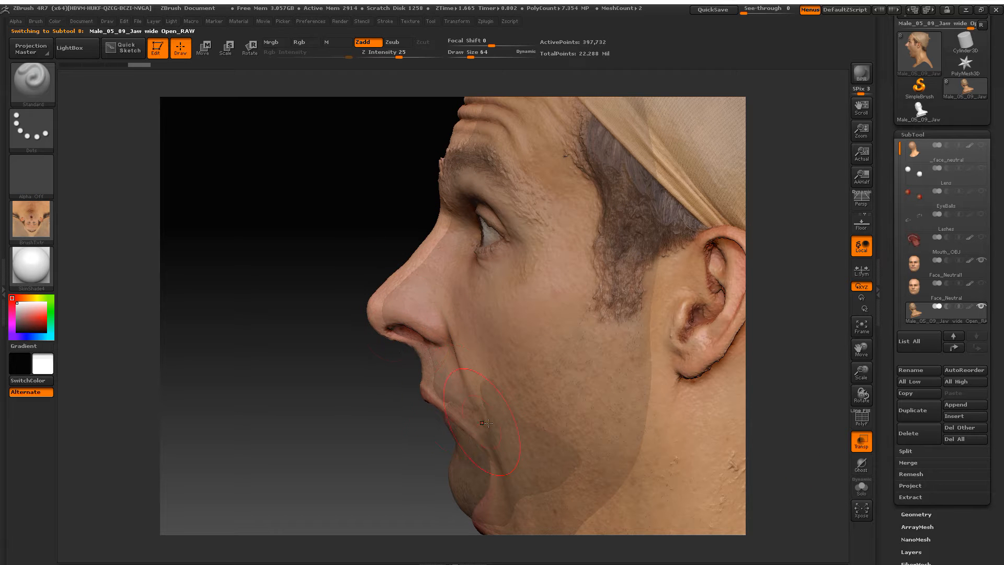
Step: Reposition the jaw-open scan against the neutral face with a horizontal Transpose Move line drawn forward from the cheek
left_click(202, 47)
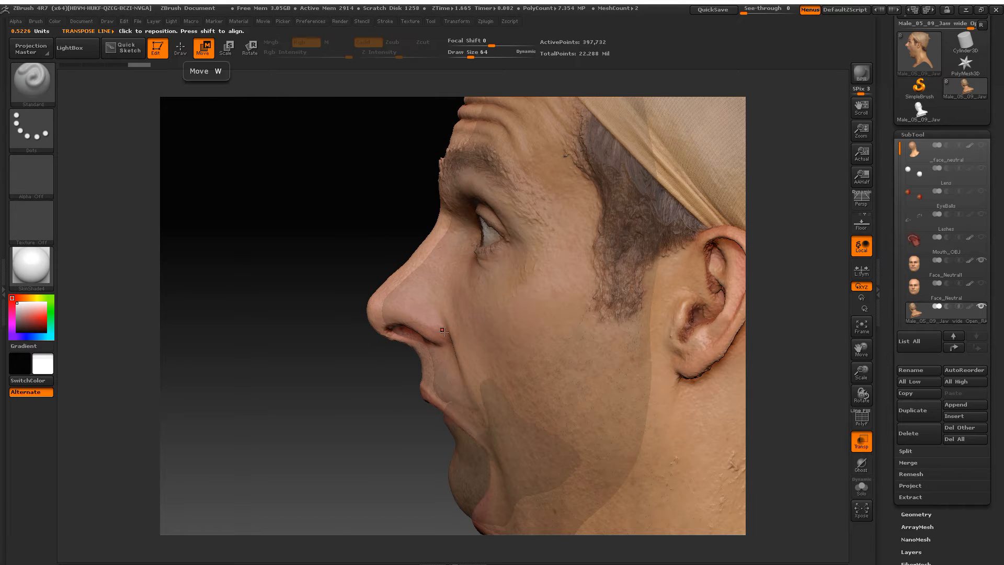
left_click_drag(448, 366, 276, 365)
mouse_move(320, 299)
left_mouse_down()
mouse_move(348, 327)
mouse_move(326, 303)
left_mouse_up()
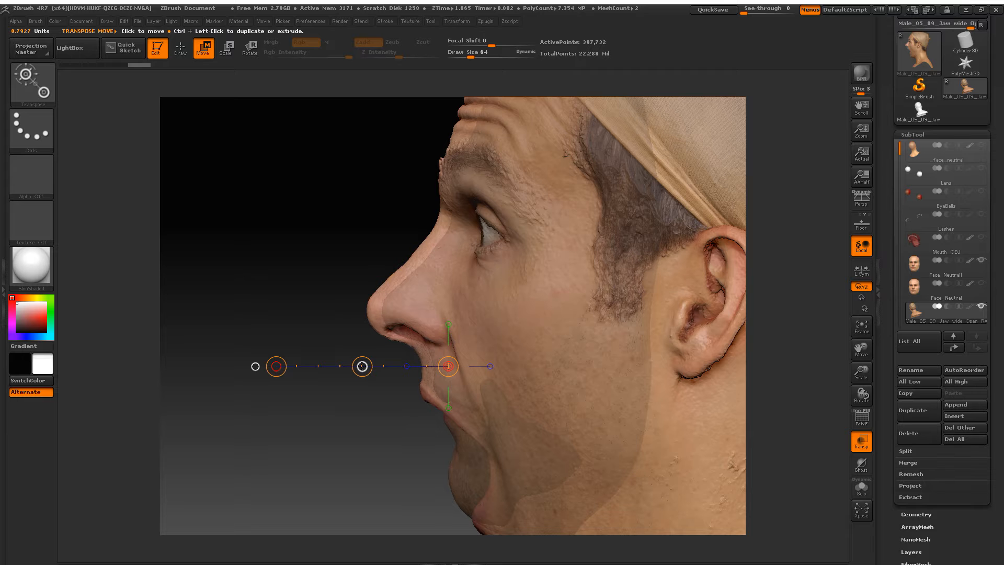
left_click_drag(362, 366, 389, 398)
right_click_drag(406, 398, 425, 403)
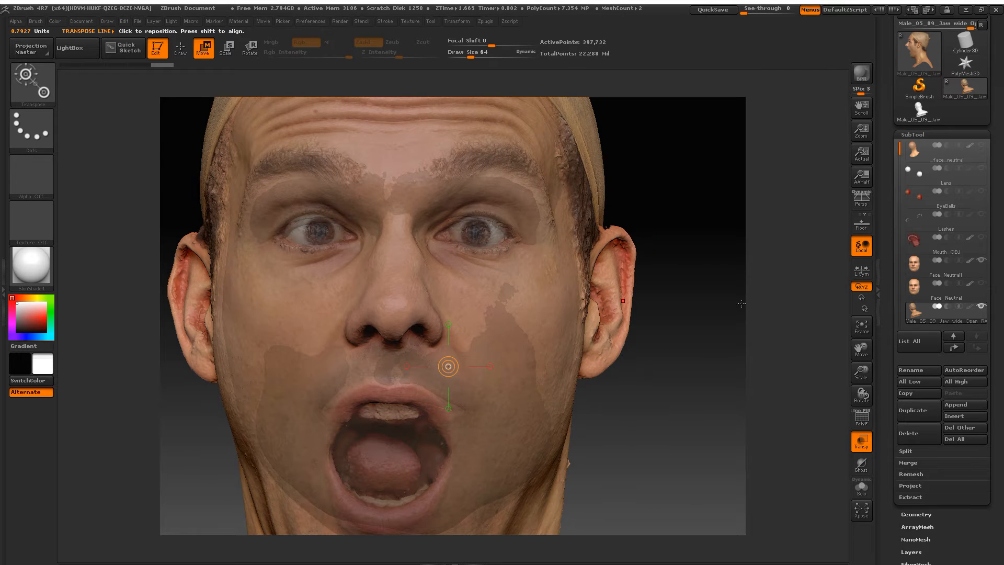
Step: Turn off transparency and compare the jaw-open scan alone and combined with the neutral face by toggling subtool visibility
left_click(862, 444)
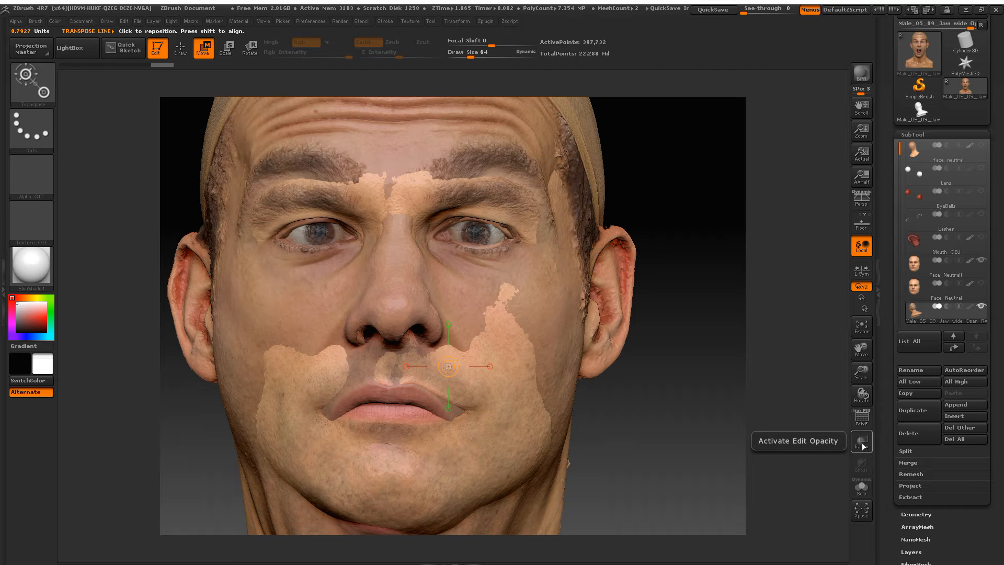
left_click(982, 308)
mouse_move(980, 307)
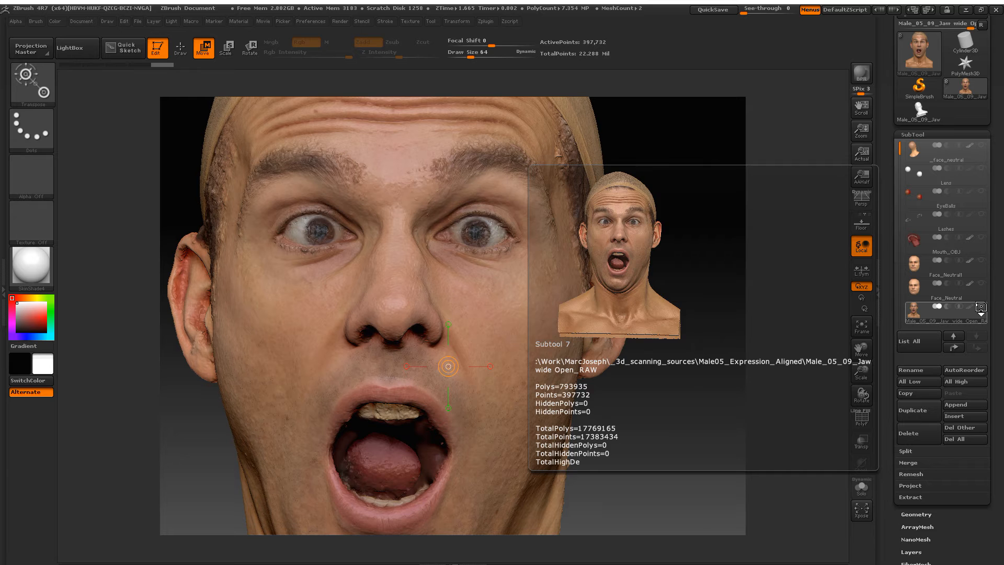
left_click(981, 307, "shift")
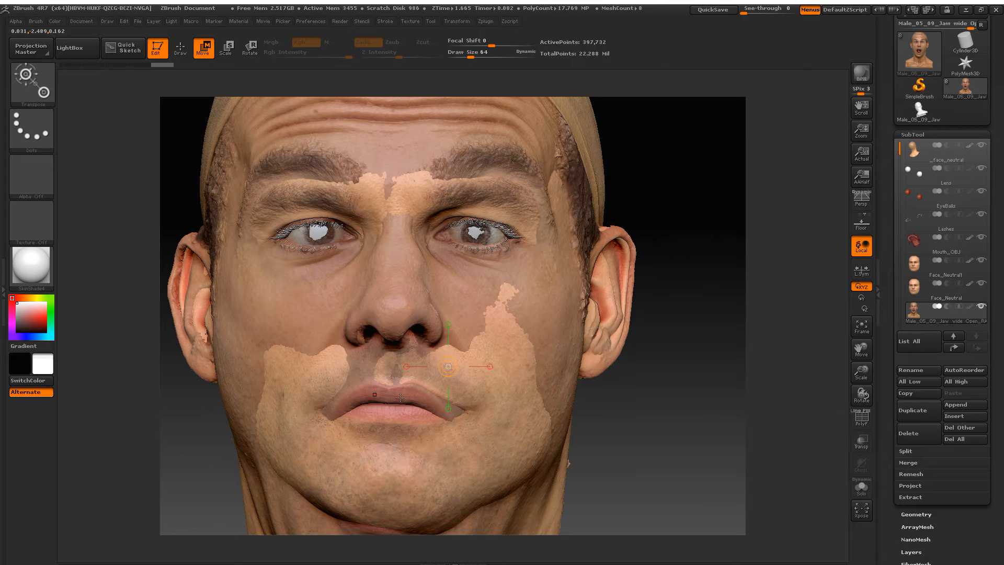
left_click(981, 307, "shift")
mouse_move(982, 311)
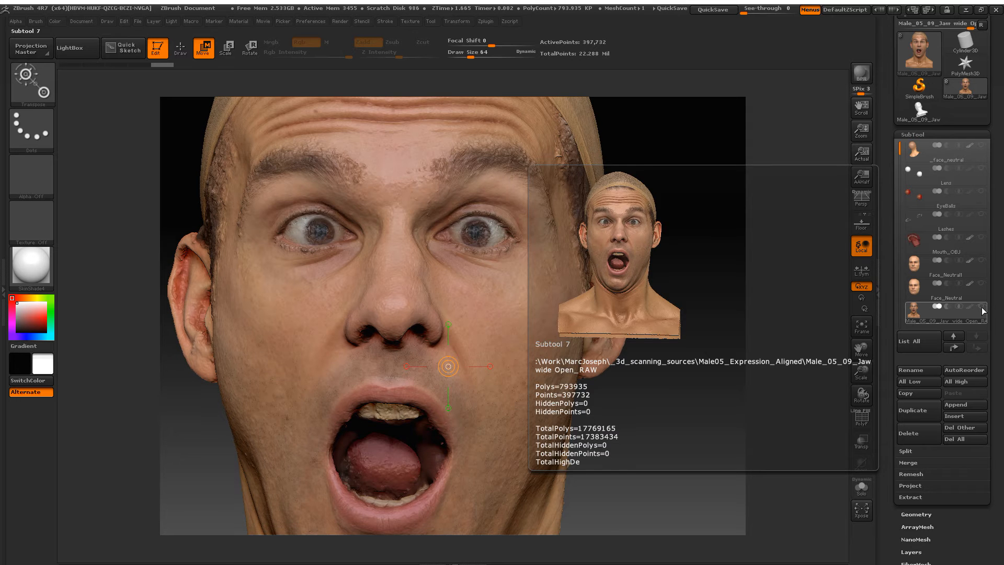
left_click(981, 307, "shift")
mouse_move(980, 291)
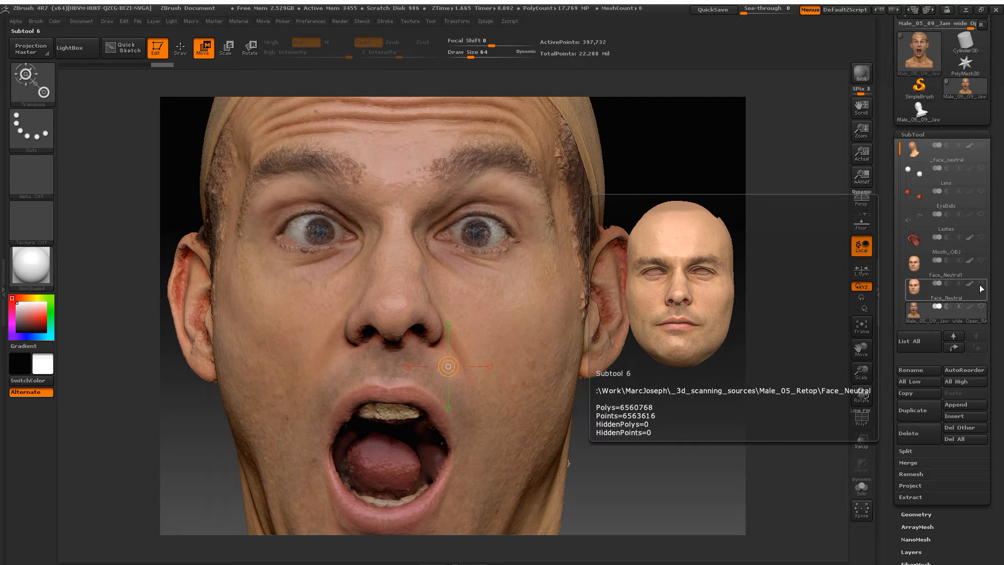
left_click(981, 261)
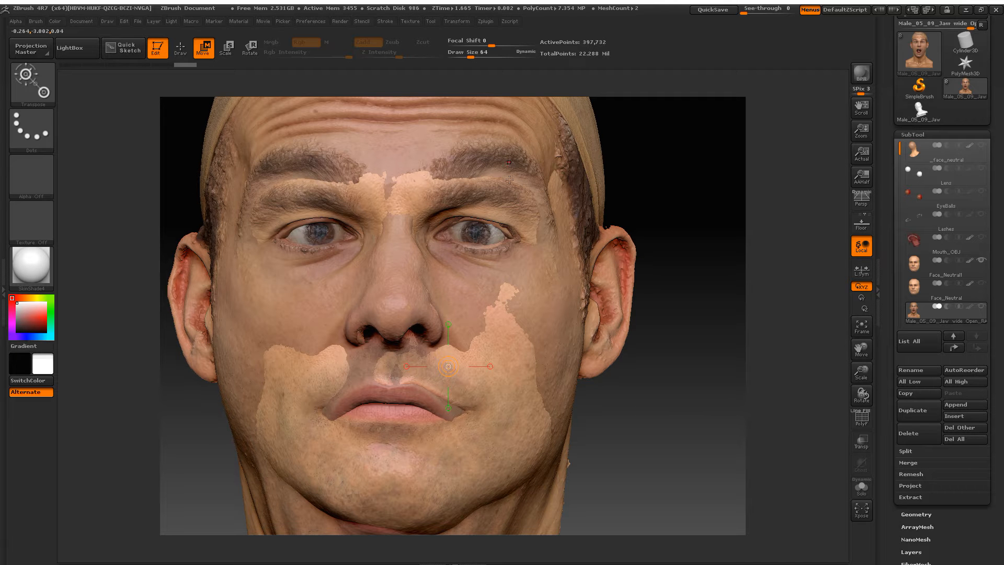
left_click_drag(652, 392, 722, 351)
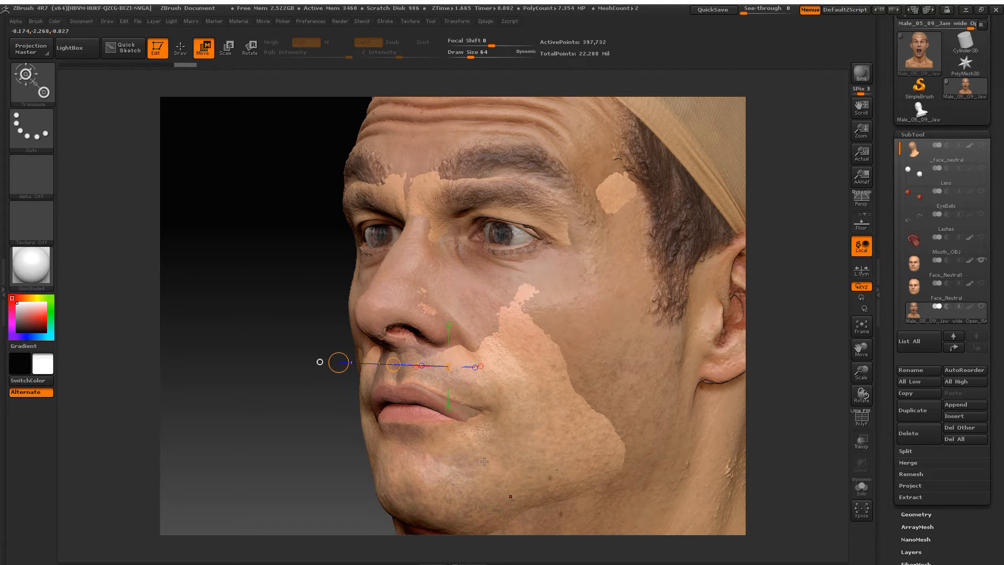
right_click_drag(513, 471, 485, 398, "ctrl")
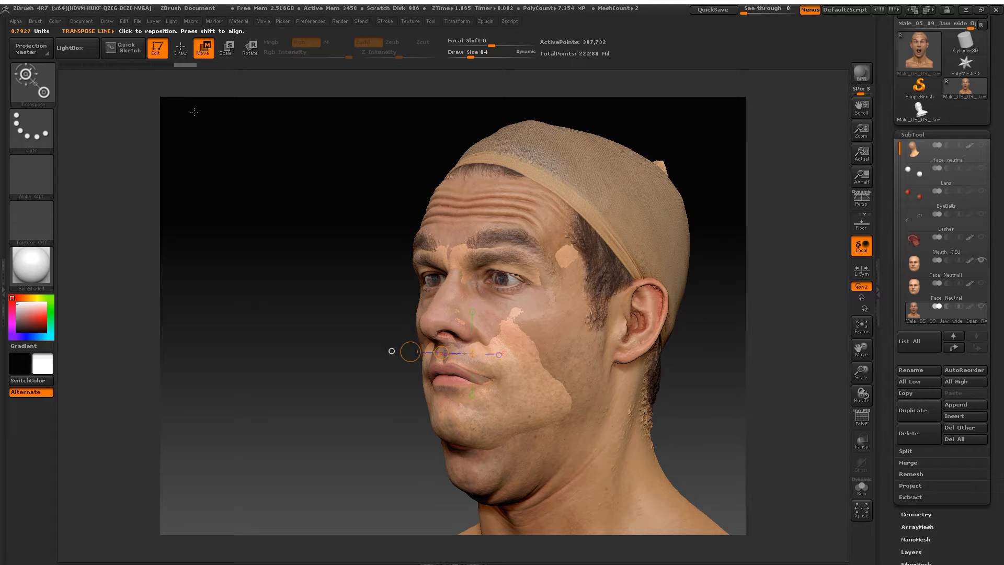
Step: Return to Draw mode, select the Face_Neutral1 subtool and display the visible jaw-open scan around it with ghost transparency
left_click(180, 47)
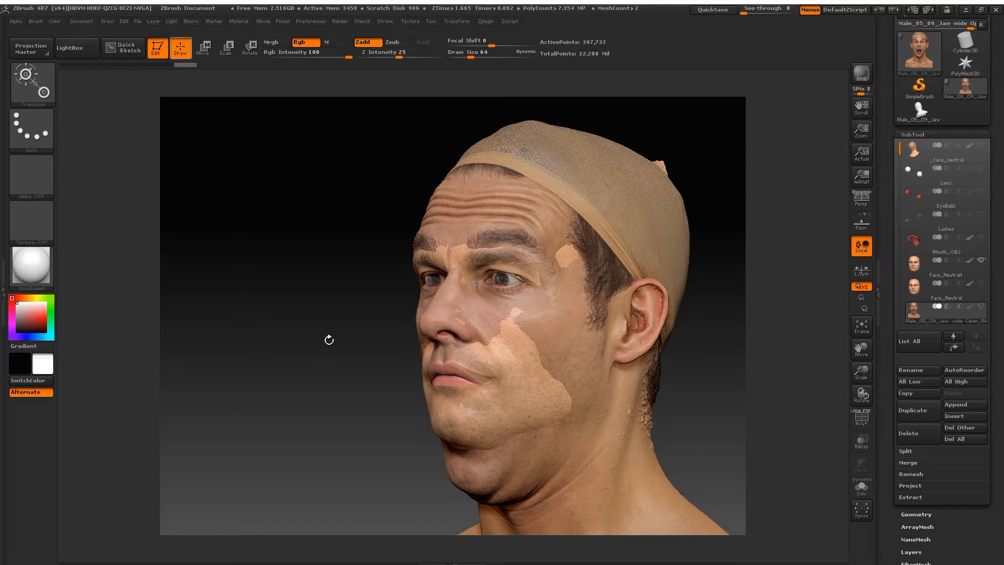
left_click_drag(329, 340, 328, 340, "shift")
left_click_drag(411, 392, 407, 393)
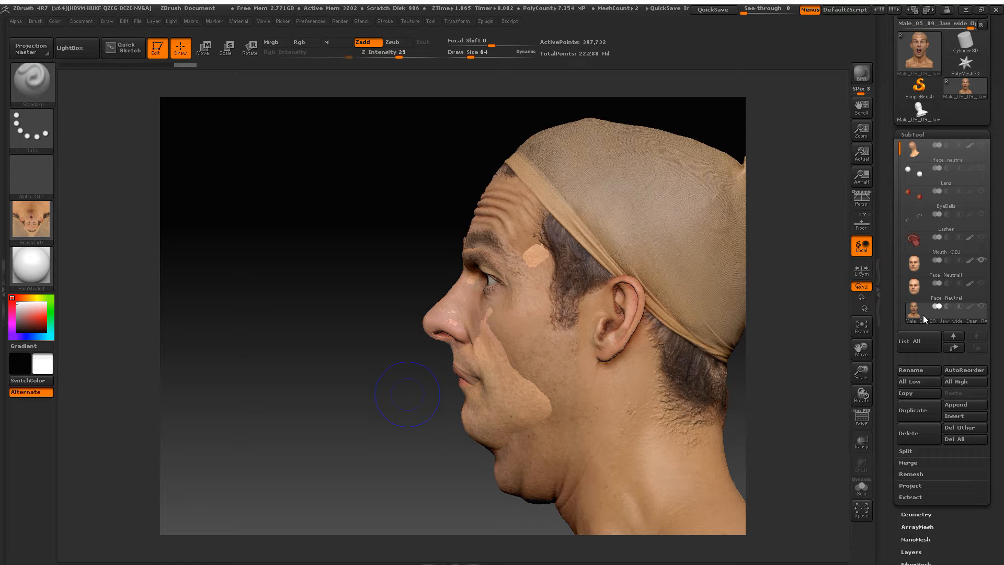
left_click(911, 266)
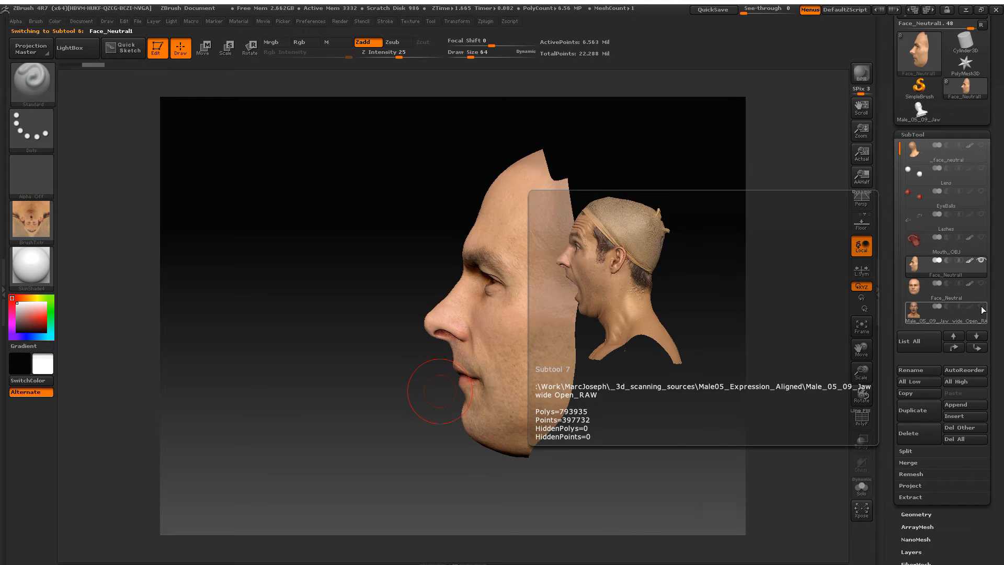
left_click(867, 443)
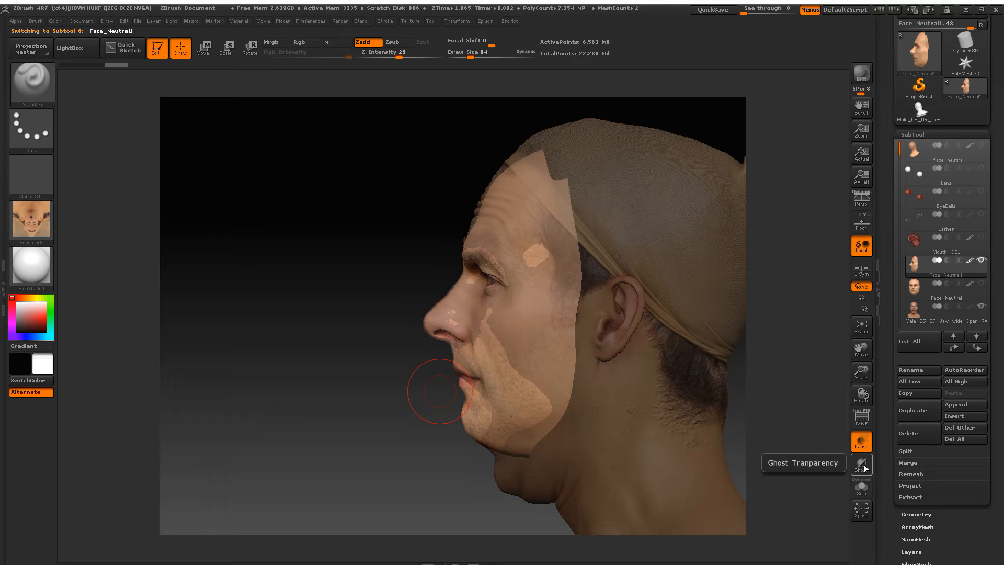
left_click(865, 467)
Step: Open the neutral face's texture map settings and check the assigned texture on the model
left_click_drag(884, 452, 888, 348)
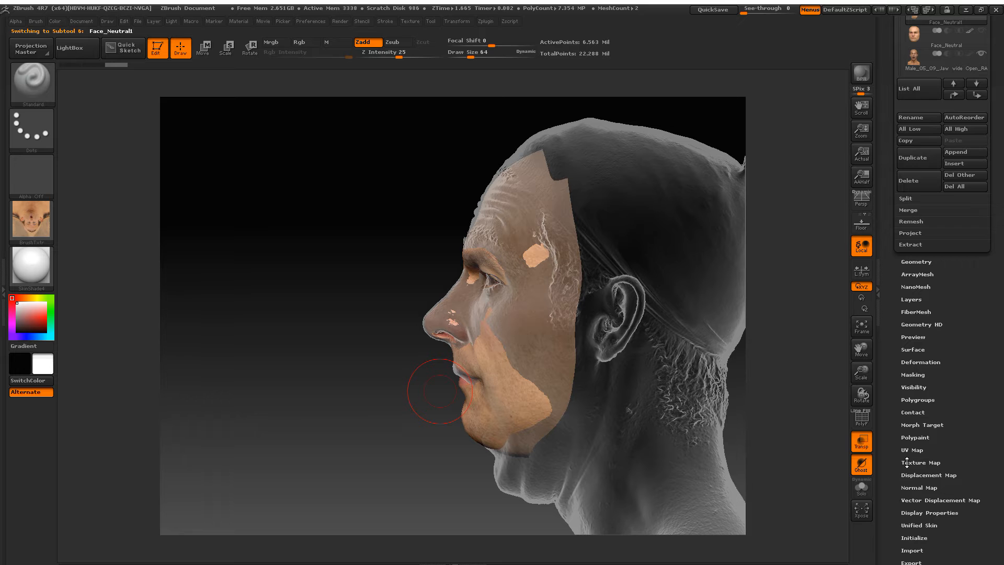
left_click(907, 462)
left_click_drag(885, 209, 885, 335)
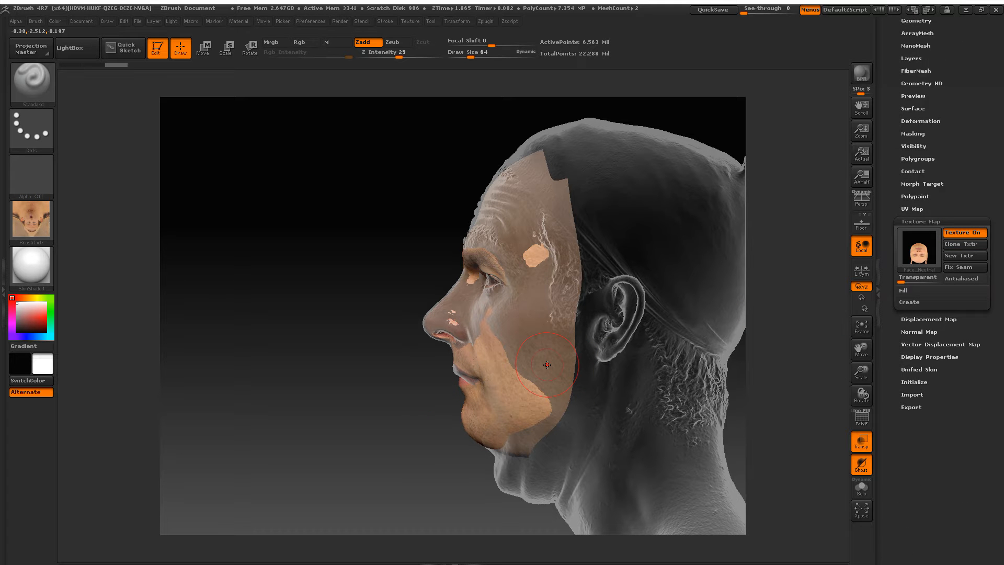
right_click_drag(547, 365, 724, 385)
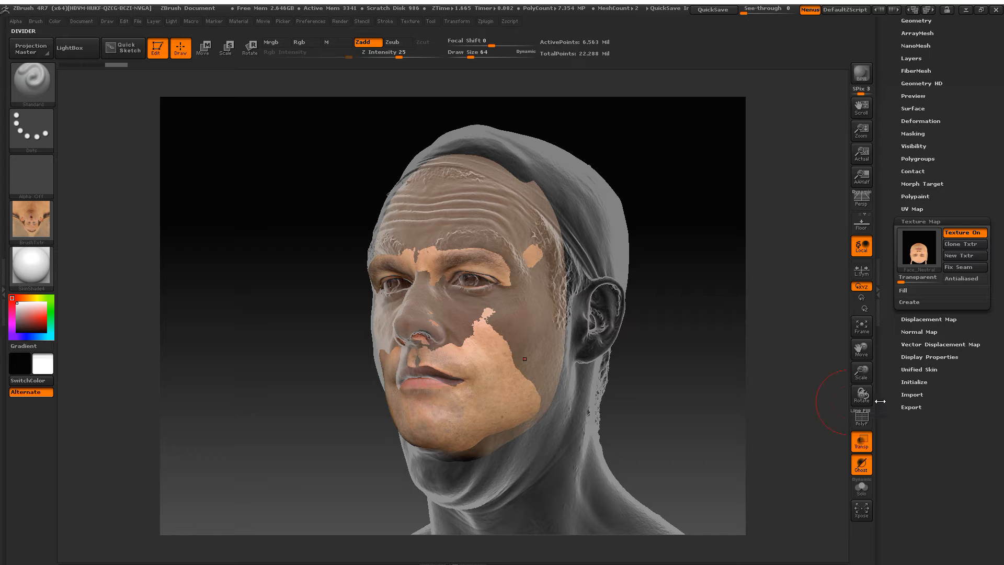
Step: Show the polygon wireframe and lower the Face_Neutral1 subtool to subdivision level 1
left_click(868, 420)
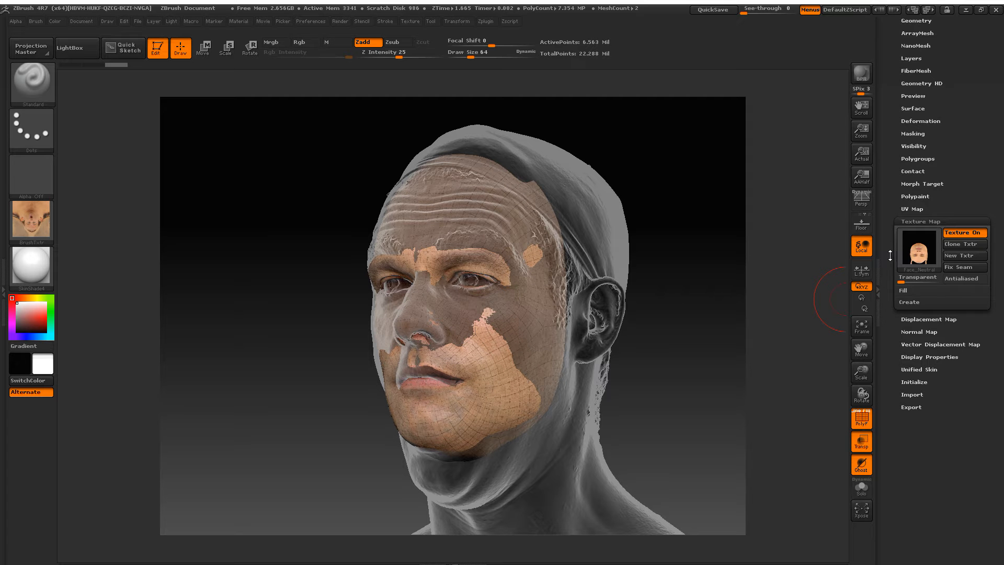
left_click_drag(889, 255, 892, 318)
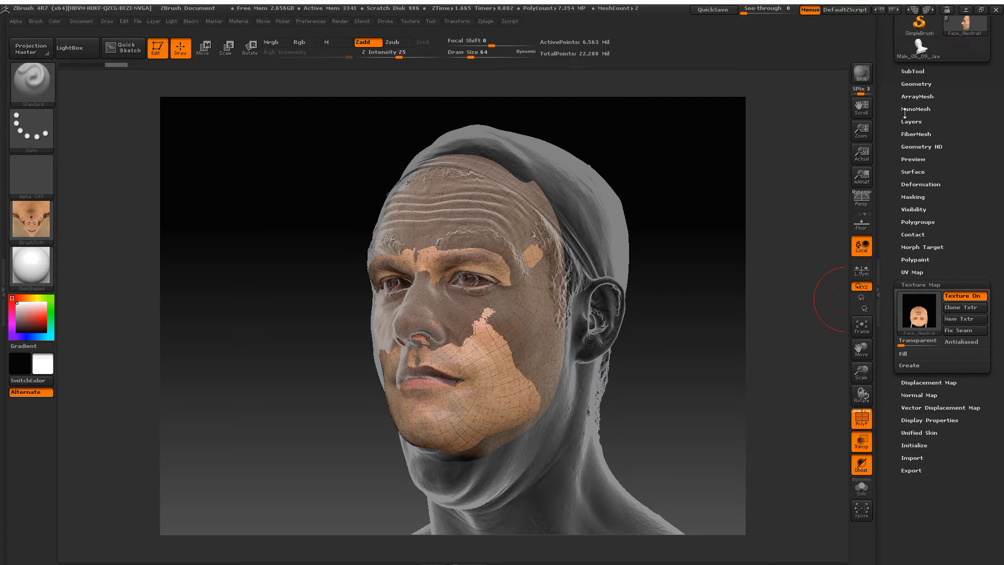
left_click(910, 72)
left_click(906, 73)
left_click(915, 83)
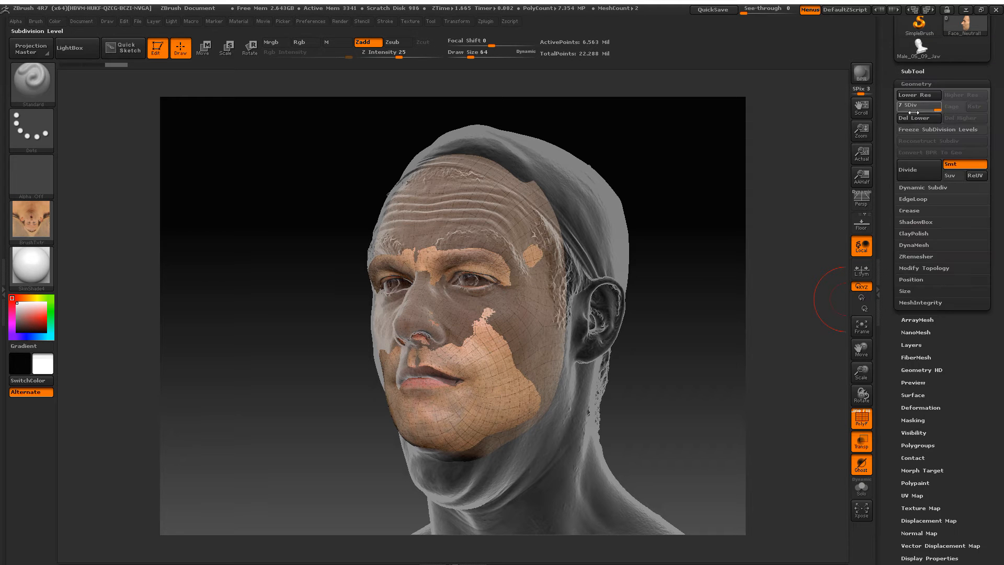
mouse_move(374, 376)
right_mouse_down()
mouse_move(429, 374)
mouse_move(530, 404)
right_mouse_up()
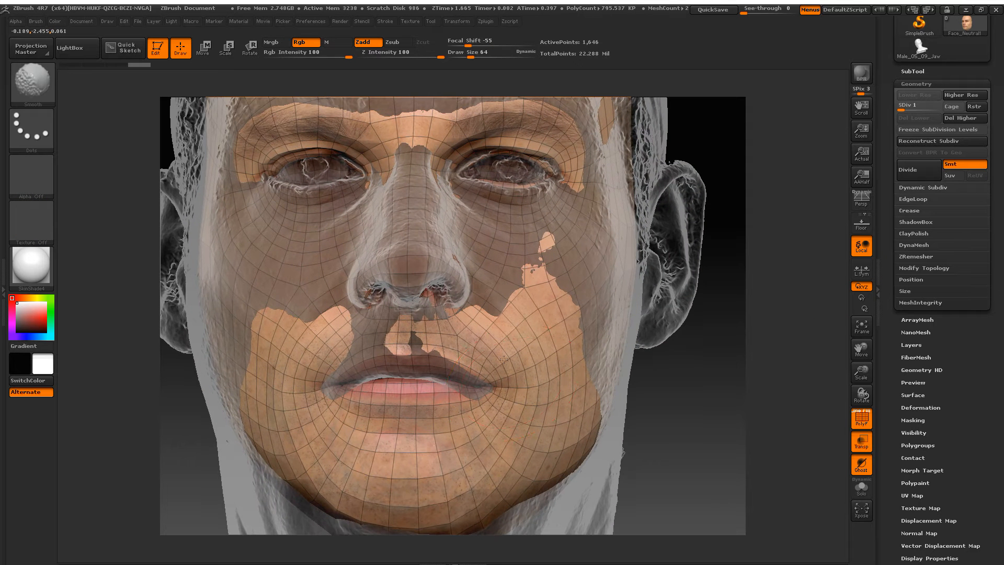
mouse_move(499, 158)
right_mouse_down("ctrl")
mouse_move(496, 170)
mouse_move(413, 126)
right_mouse_up("ctrl")
mouse_move(519, 285)
right_mouse_down("ctrl")
mouse_move(479, 351)
mouse_move(435, 390)
right_mouse_up("ctrl")
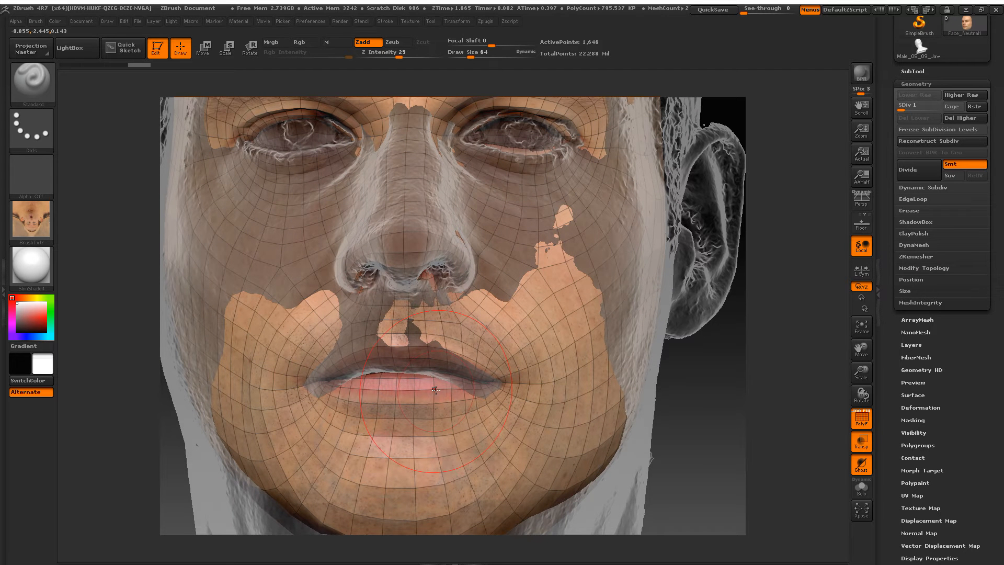
right_click_drag(468, 184, 462, 267, "ctrl")
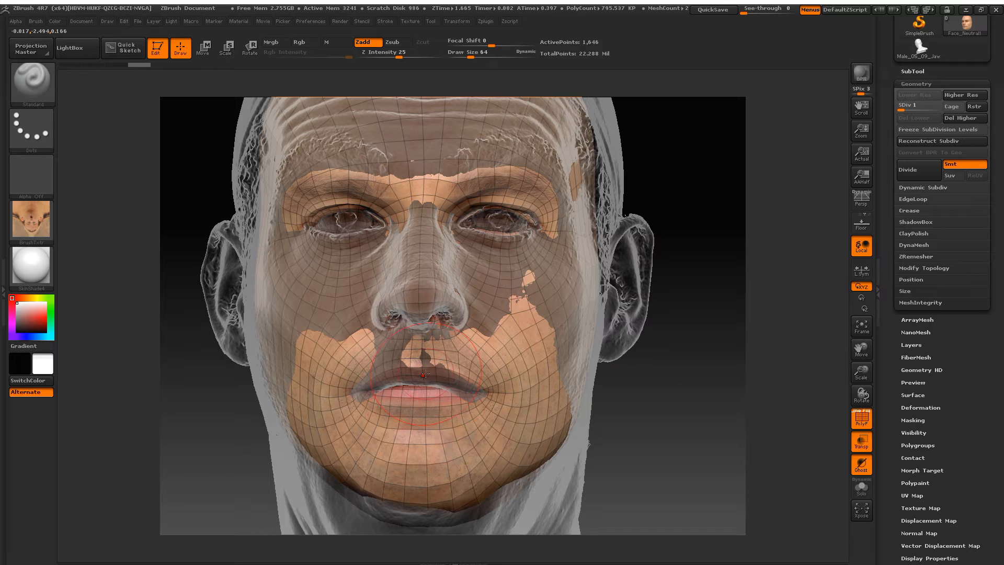
Step: Review the low-resolution face's texture map settings again and close them
left_click_drag(892, 495, 896, 487)
left_click(906, 492)
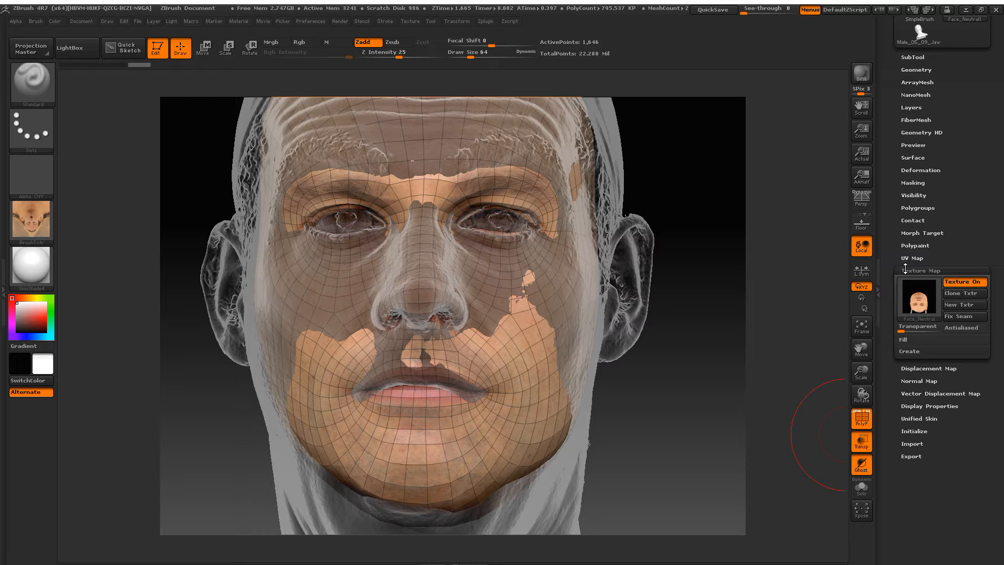
left_click(904, 269)
left_click_drag(890, 255, 887, 345)
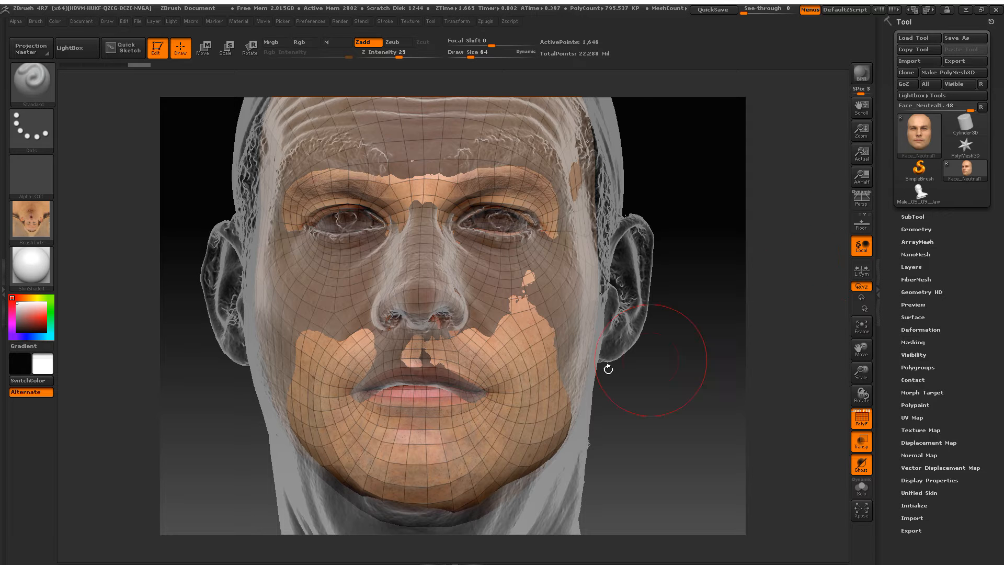
Step: Examine the low-resolution wireframe face against the ghosted jaw-open scan from both sides and the front
right_click_drag(469, 340, 436, 343)
mouse_move(503, 348)
right_mouse_down("ctrl")
mouse_move(569, 345)
mouse_move(500, 330)
mouse_move(537, 298)
mouse_move(531, 307)
right_mouse_up("ctrl")
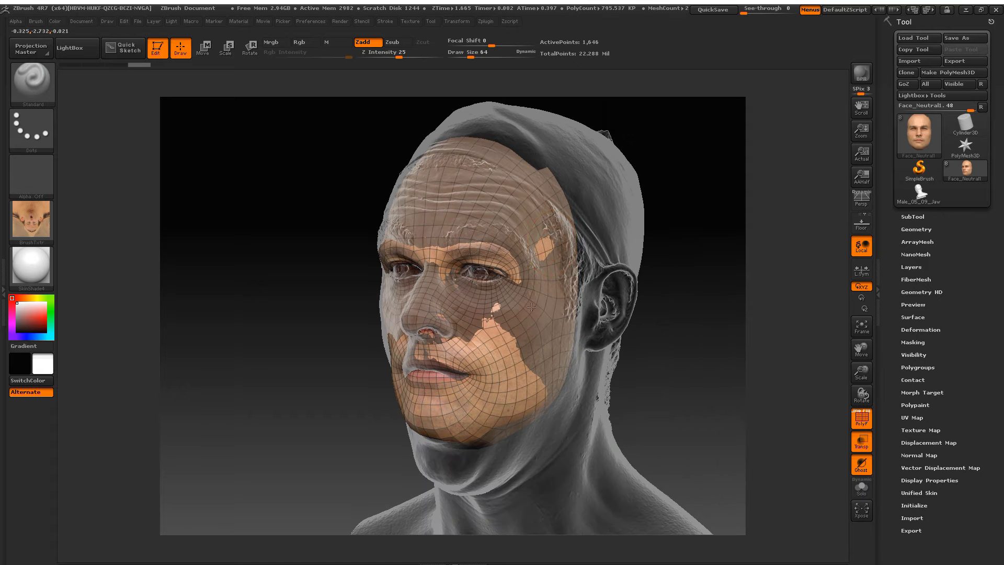
mouse_move(546, 222)
right_mouse_down()
mouse_move(401, 201)
mouse_move(544, 210)
right_mouse_up()
right_click_drag(420, 210, 328, 214)
right_click_drag(506, 293, 461, 283)
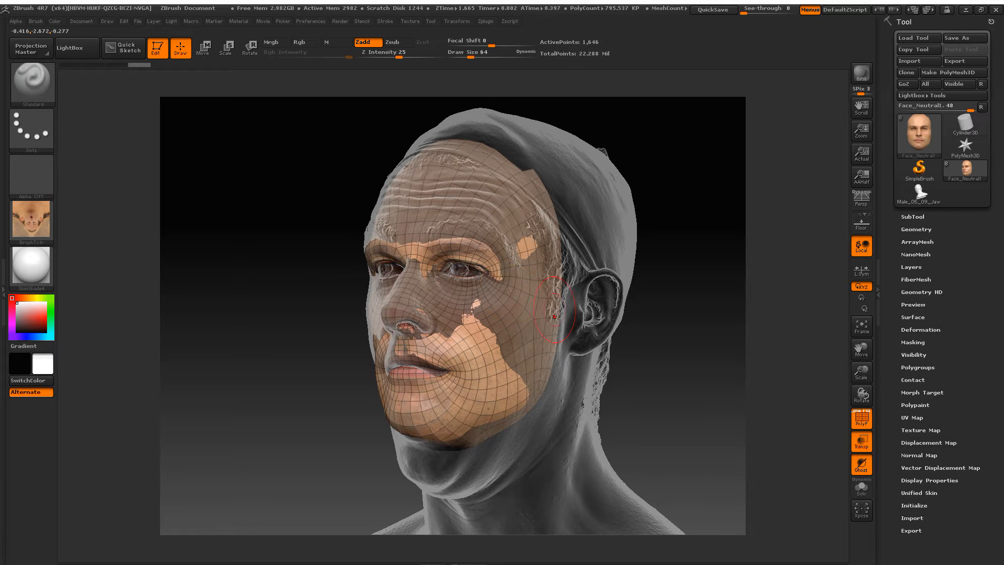
right_click_drag(467, 173, 538, 325)
right_click_drag(361, 340, 408, 342)
mouse_move(285, 301)
right_mouse_down()
mouse_move(314, 296)
mouse_move(286, 286)
right_mouse_up()
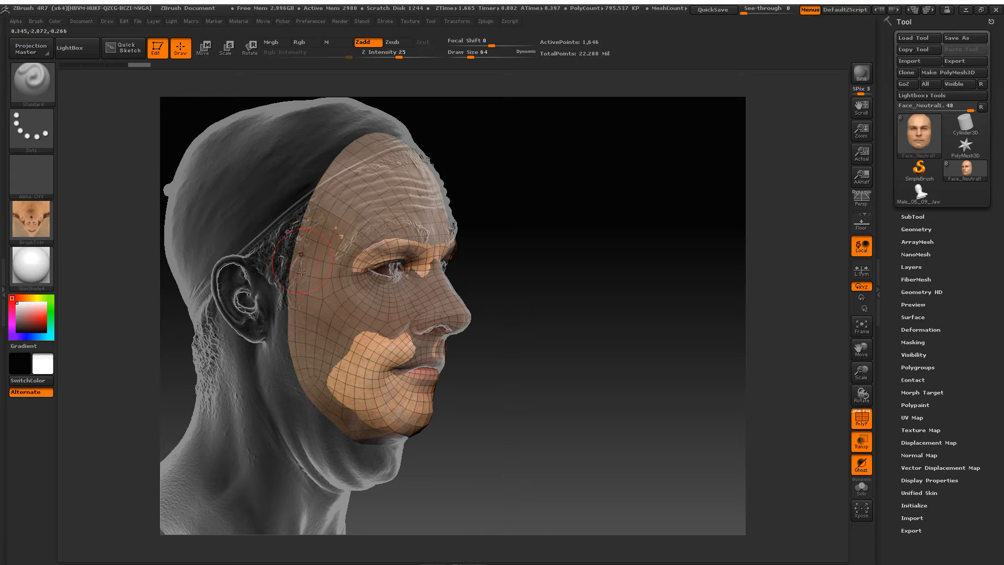
right_click_drag(419, 183, 402, 171)
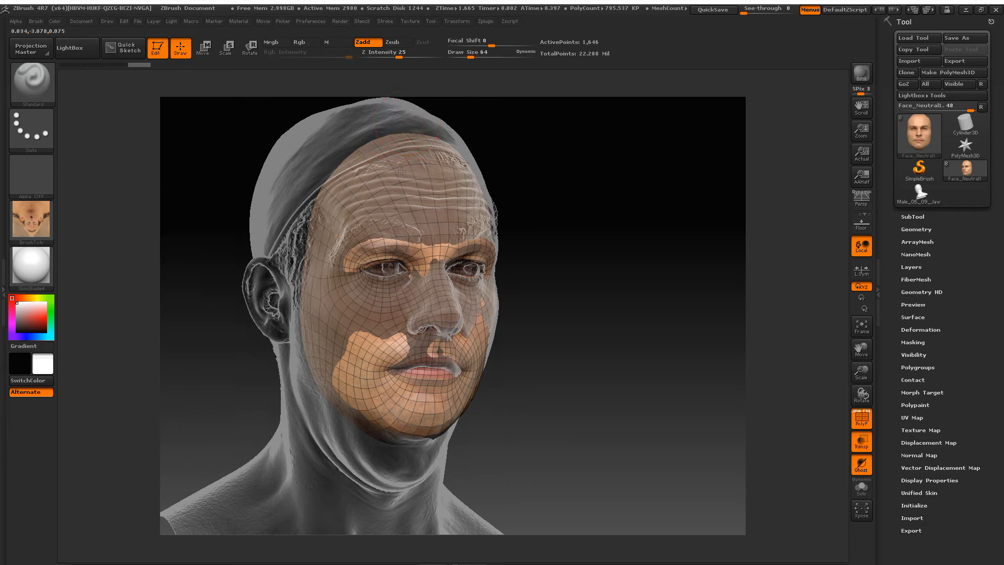
right_click_drag(473, 227, 412, 205)
right_click_drag(439, 293, 450, 295)
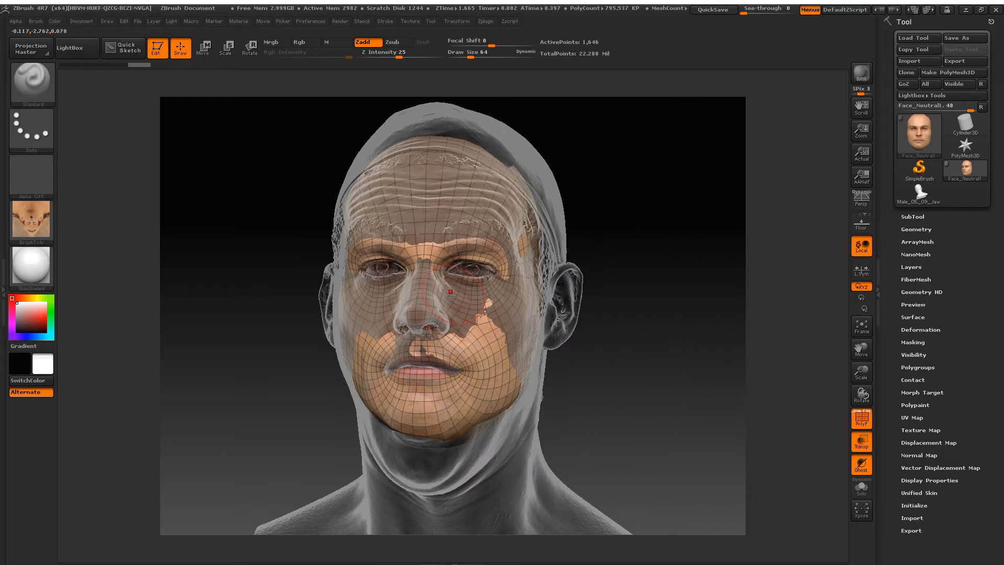
right_click_drag(440, 337, 462, 338, "ctrl")
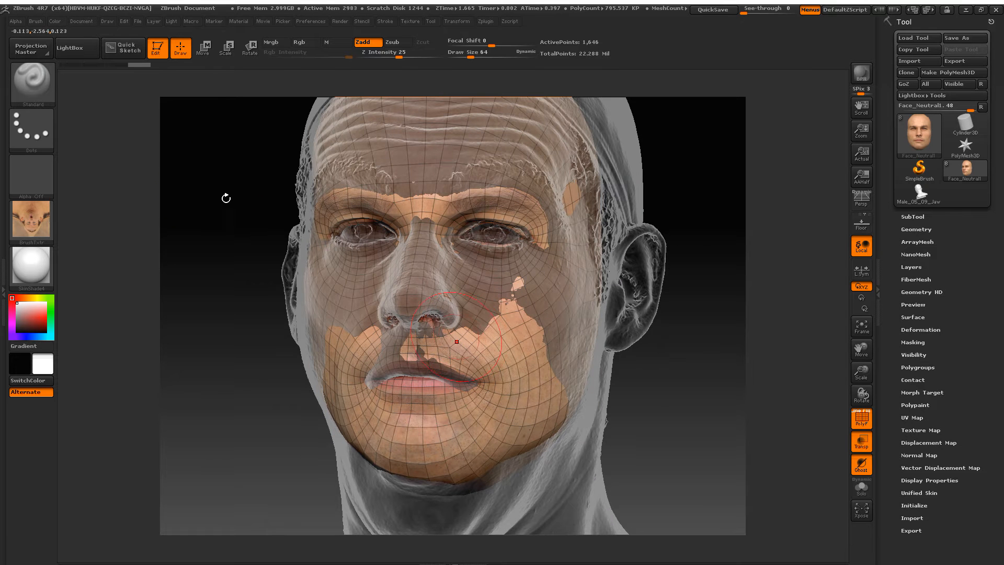
Step: With the Move Topological brush, pull the inner part of the face's left eyebrow up to the raised brow of the jaw-open scan
left_click(31, 81)
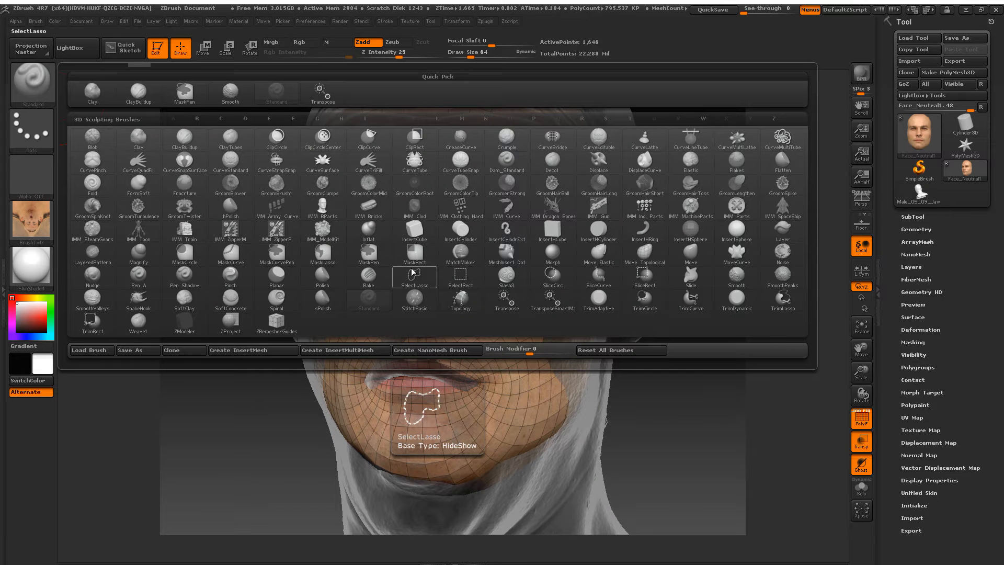
key("m")
left_click(647, 257)
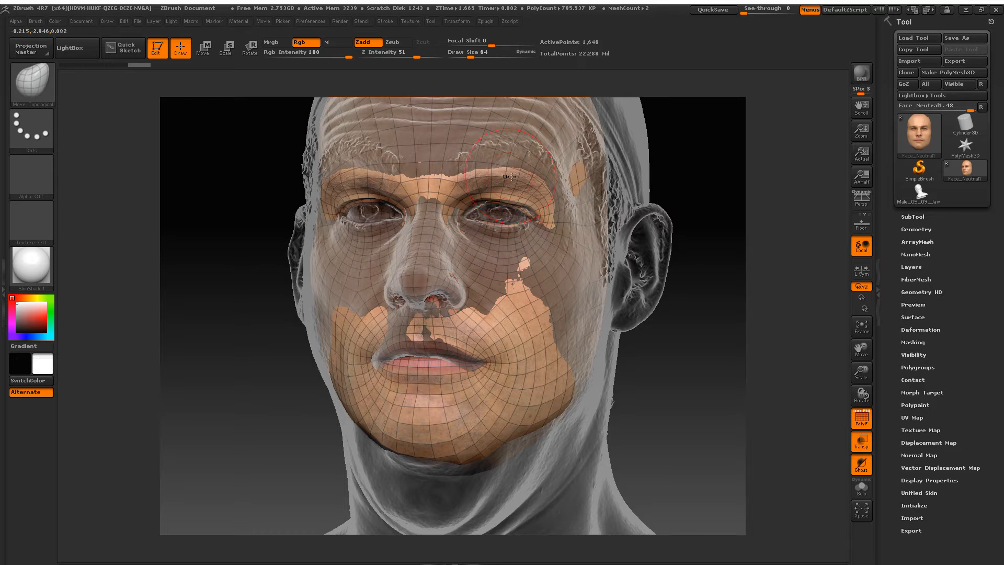
right_click_drag(526, 180, 528, 209)
right_click_drag(528, 209, 524, 277, "alt")
mouse_move(524, 278)
left_mouse_down()
mouse_move(524, 260)
mouse_move(469, 248)
mouse_move(452, 265)
mouse_move(450, 248)
left_mouse_up()
left_click_drag(530, 254, 530, 241)
mouse_move(551, 273)
left_mouse_down()
mouse_move(555, 307)
mouse_move(524, 286)
mouse_move(501, 282)
mouse_move(498, 296)
mouse_move(503, 271)
left_mouse_up()
left_click_drag(496, 308, 512, 230)
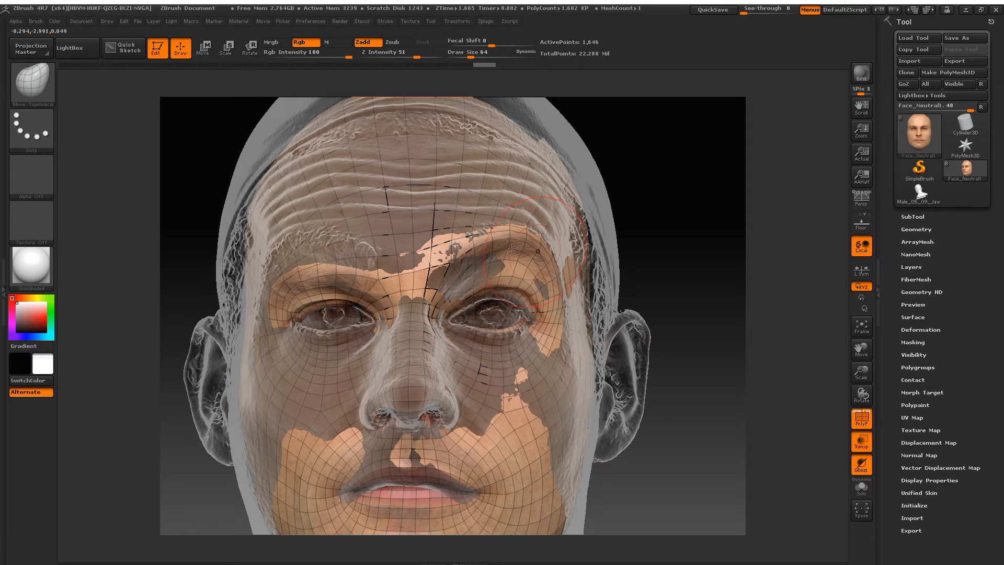
Step: Shape the outer end of the left eyebrow and the left temple edge to follow the scan's brow line
mouse_move(473, 261)
left_mouse_down()
mouse_move(473, 249)
mouse_move(458, 257)
mouse_move(459, 241)
left_mouse_up()
mouse_move(539, 215)
left_mouse_down()
mouse_move(548, 205)
mouse_move(566, 260)
left_mouse_up()
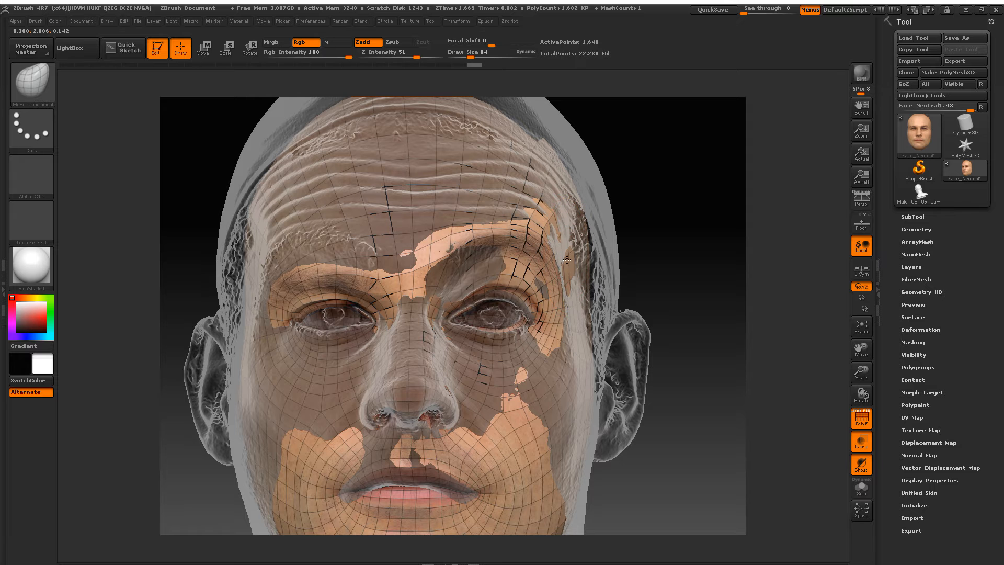
left_click_drag(562, 297, 564, 303)
left_click_drag(541, 225, 548, 279)
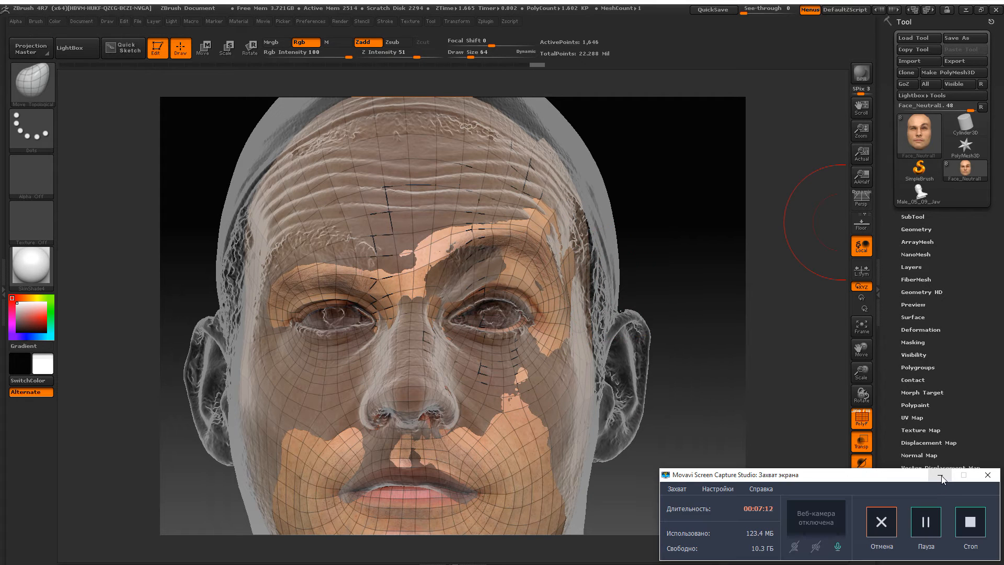
left_click(940, 476)
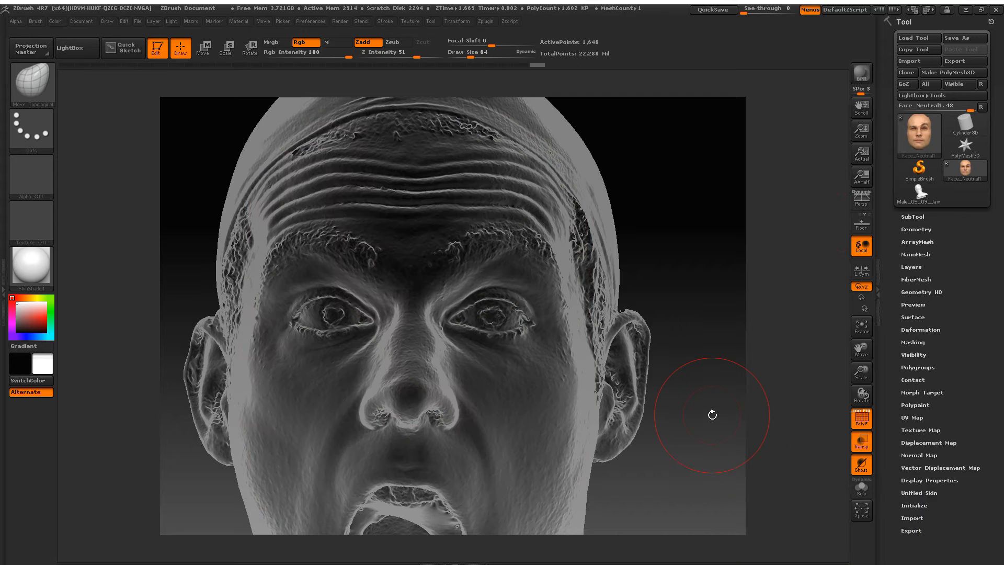
Step: Raise the face's right eyebrow to the scan's brow and adjust the area around the outer right eye
right_click_drag(638, 372, 609, 367)
right_click_drag(479, 356, 489, 355)
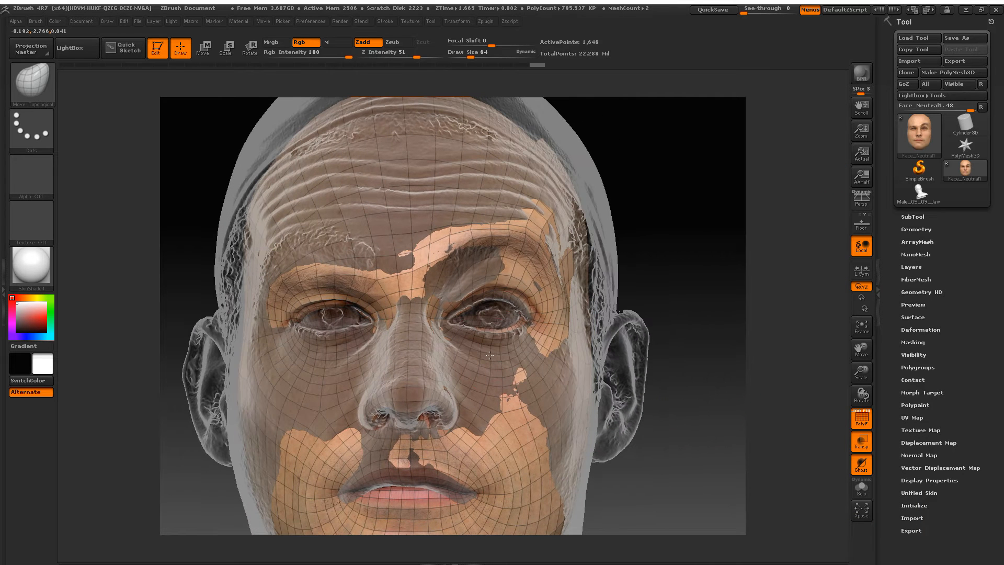
mouse_move(299, 282)
left_mouse_down()
mouse_move(342, 254)
mouse_move(342, 229)
mouse_move(358, 243)
mouse_move(328, 220)
left_mouse_up()
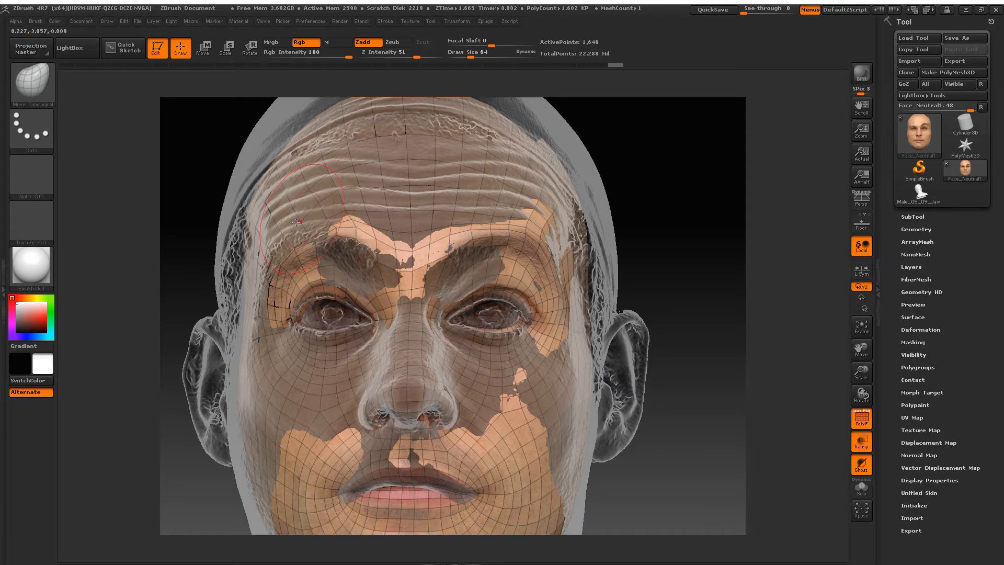
left_click_drag(294, 254, 314, 295)
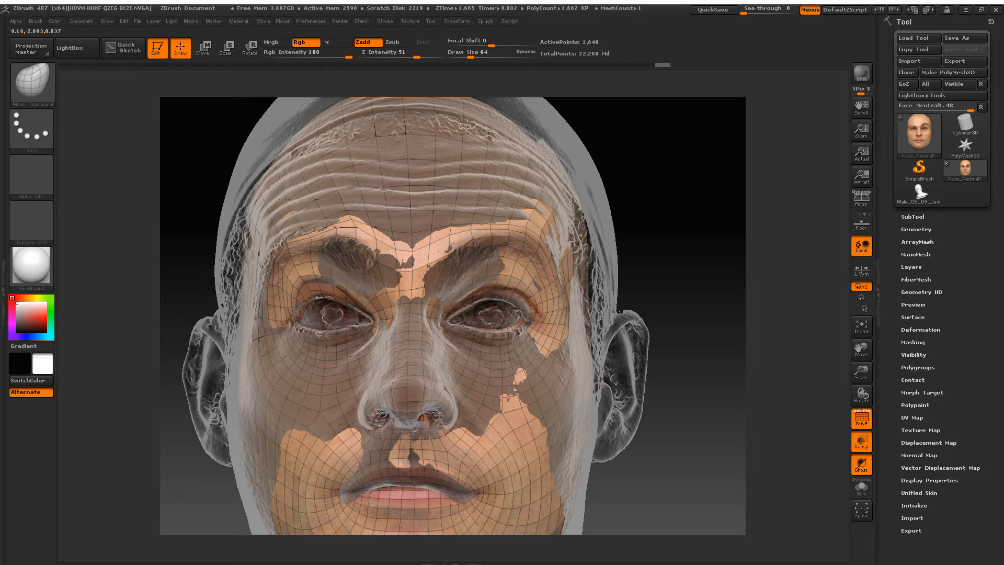
left_click_drag(297, 320, 290, 316)
Step: Nudge the right eye's outer and inner corners and lower lid onto the scan's eye outline
mouse_move(299, 326)
right_mouse_down("ctrl")
mouse_move(309, 351)
mouse_move(325, 351)
mouse_move(305, 349)
right_mouse_up("ctrl")
left_click_drag(319, 332, 302, 339)
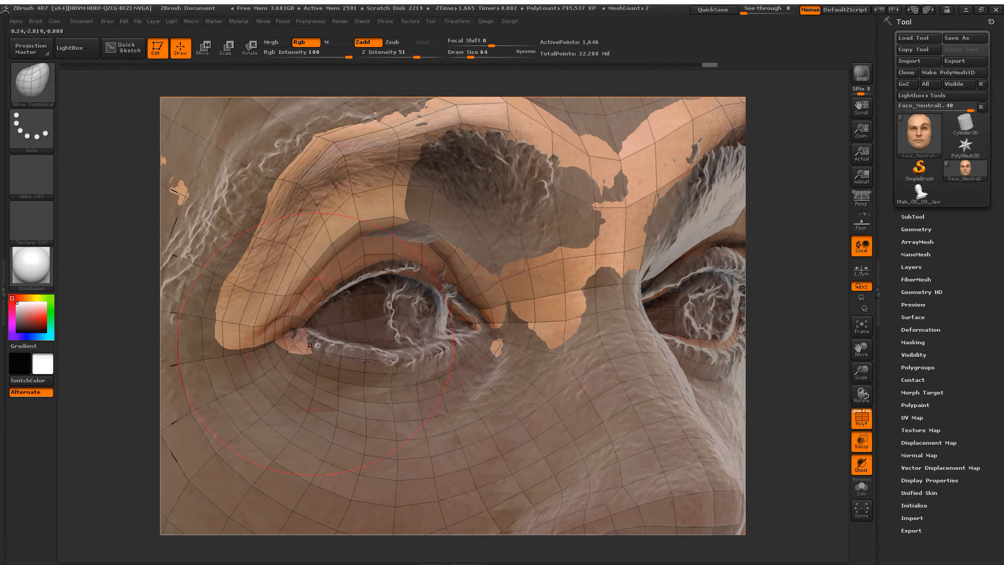
left_click_drag(393, 360, 403, 362)
right_click_drag(413, 362, 392, 361)
left_click_drag(490, 310, 494, 307)
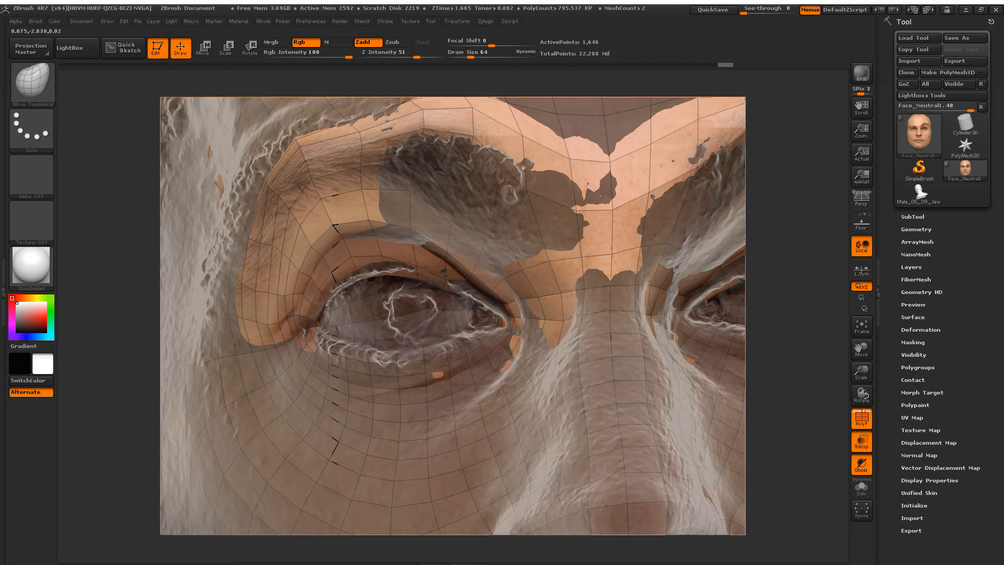
left_click_drag(272, 249, 277, 255)
mouse_move(277, 255)
right_mouse_down()
mouse_move(321, 295)
mouse_move(379, 322)
mouse_move(389, 377)
right_mouse_up()
left_click_drag(523, 390, 526, 384)
Step: Adjust the right eye's outer corner and the outer brow contour to fit the scan from an angled view
right_click_drag(314, 376, 282, 298, "ctrl")
left_click_drag(309, 325, 298, 319)
right_click_drag(301, 324, 329, 338)
mouse_move(329, 337)
left_mouse_down()
mouse_move(298, 336)
mouse_move(357, 347)
left_mouse_up()
right_click_drag(359, 339, 299, 334)
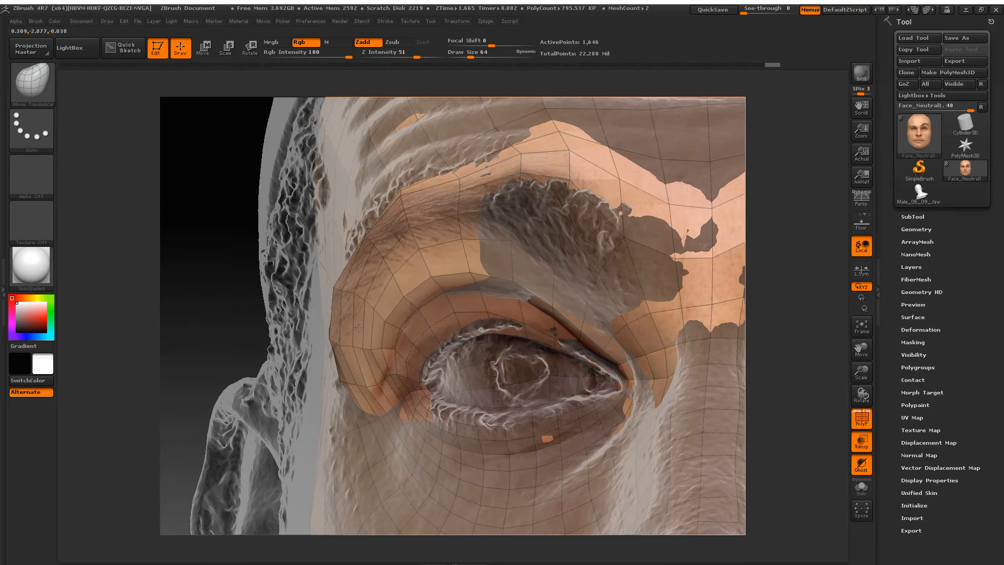
left_click_drag(384, 332, 401, 330)
left_click_drag(395, 257, 381, 239)
Step: Lift the tail of the right eyebrow, the temple and the outer upper eyelid to match the scan from the side
right_click_drag(325, 235, 400, 224)
left_click_drag(393, 218, 400, 183)
mouse_move(483, 193)
left_mouse_down()
mouse_move(480, 179)
mouse_move(532, 200)
left_mouse_up()
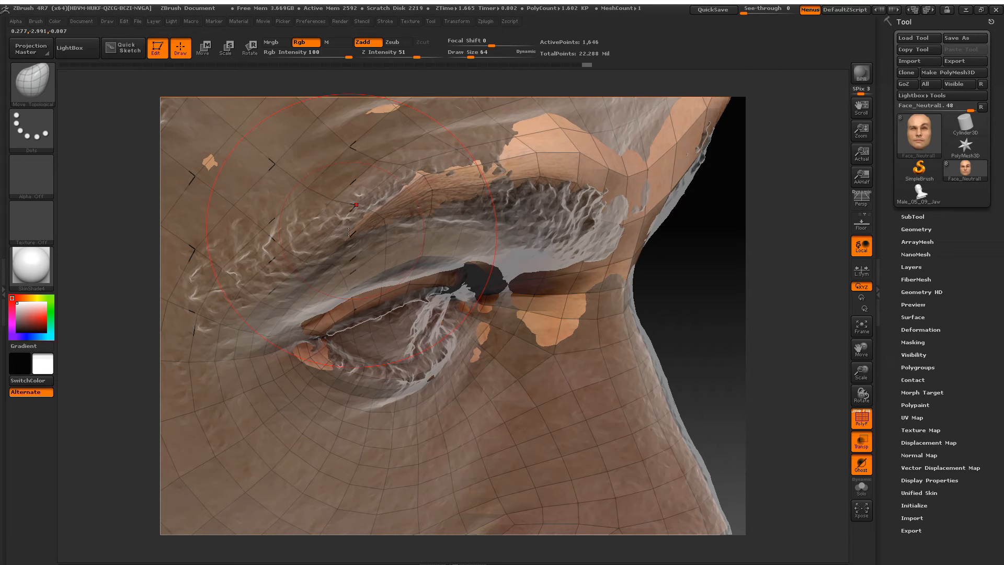
left_click_drag(291, 242, 287, 227)
left_click_drag(220, 296, 219, 287)
mouse_move(277, 287)
right_mouse_down()
mouse_move(301, 287)
mouse_move(264, 292)
mouse_move(272, 285)
right_mouse_up()
mouse_move(316, 325)
left_mouse_down()
mouse_move(262, 286)
mouse_move(276, 300)
left_mouse_up()
mouse_move(344, 358)
right_mouse_down()
mouse_move(426, 399)
mouse_move(465, 352)
right_mouse_up()
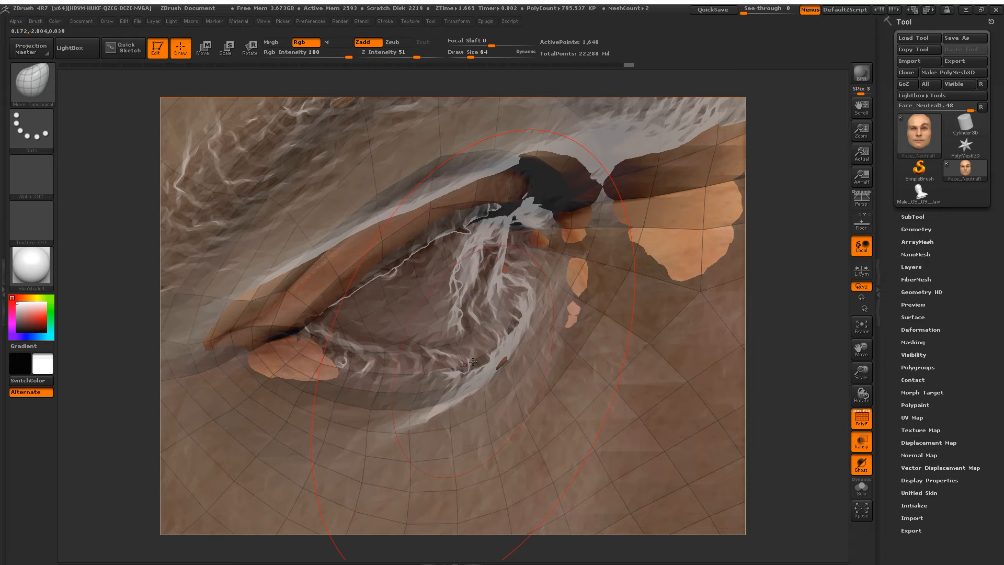
Step: Set the brush draw size to 32 and fit the right eye's lower lid, inner corner and upper lid to the scan
key("space")
left_click_drag(472, 362, 500, 353)
left_click_drag(422, 368, 425, 378)
left_click_drag(530, 301, 538, 293)
mouse_move(537, 293)
right_mouse_down()
mouse_move(501, 282)
mouse_move(484, 241)
right_mouse_up()
left_click_drag(461, 210, 463, 190)
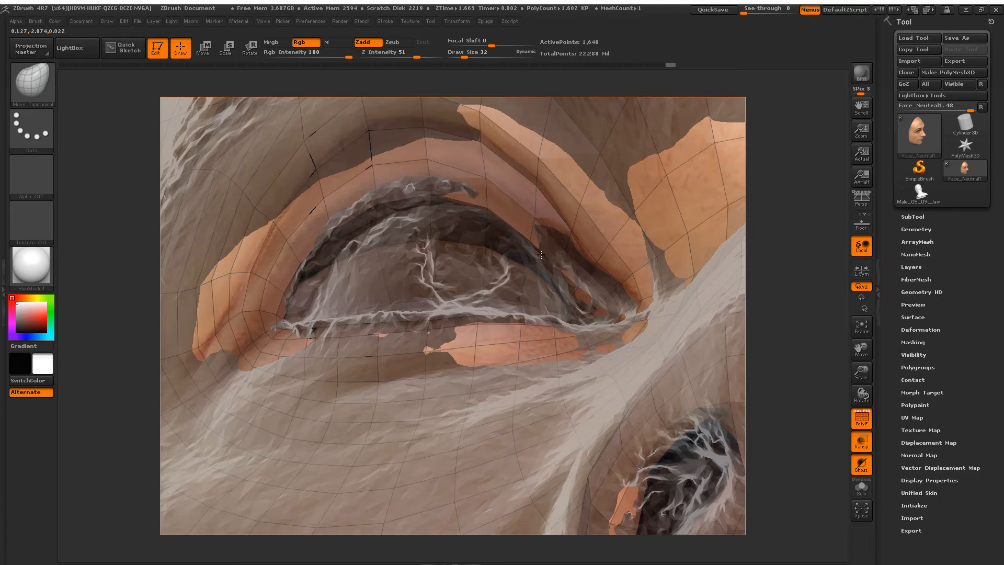
left_click_drag(268, 243, 265, 252)
right_click_drag(303, 311, 324, 345)
right_click_drag(324, 345, 362, 331)
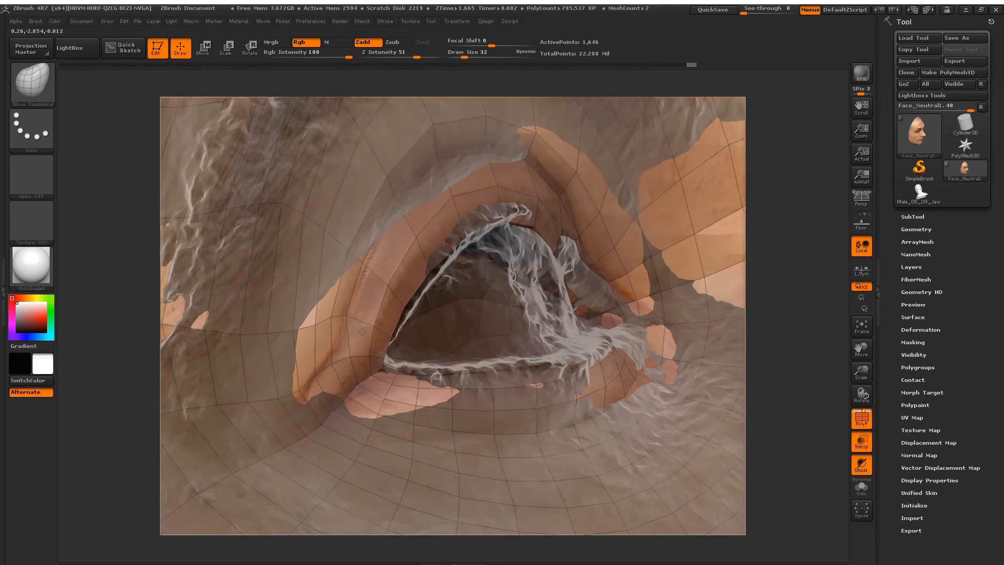
Step: Set the brush draw size to 19 and refine the outer part of the right upper eyelid and outer eye corner
key("space")
left_click_drag(351, 317, 379, 287)
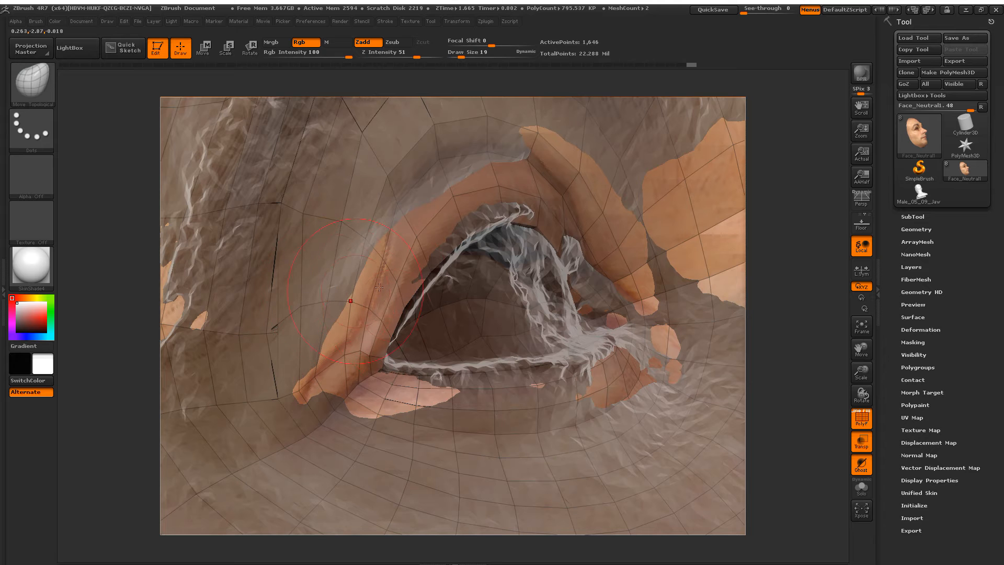
right_click_drag(391, 306, 381, 303)
left_click_drag(397, 306, 416, 305)
right_click_drag(439, 318, 423, 315)
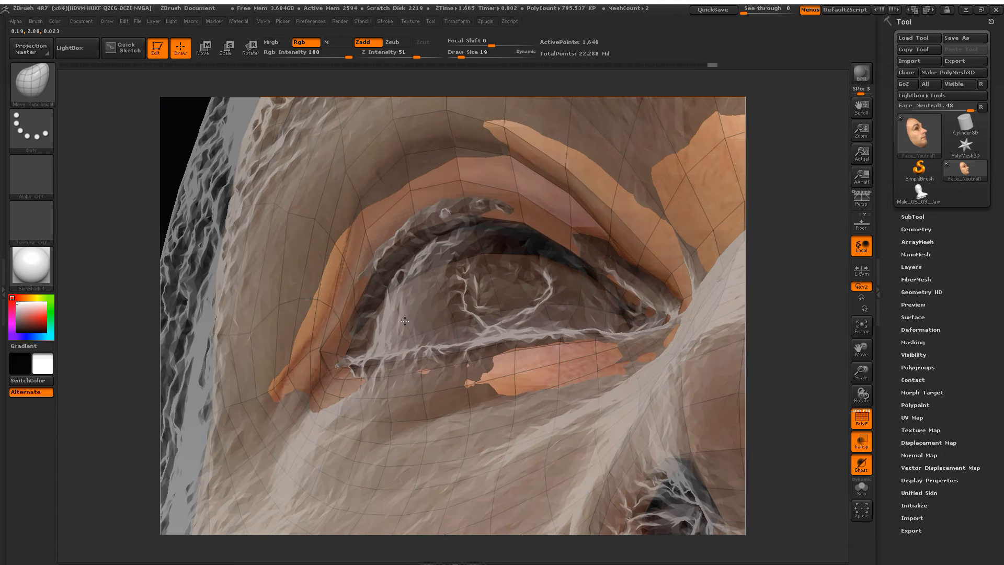
left_click_drag(334, 354, 350, 359)
Step: Set the brush draw size to 113 and pull the chin and left jawline down toward the scan's open jaw
right_click_drag(450, 365, 460, 440)
right_click_drag(483, 494, 399, 340)
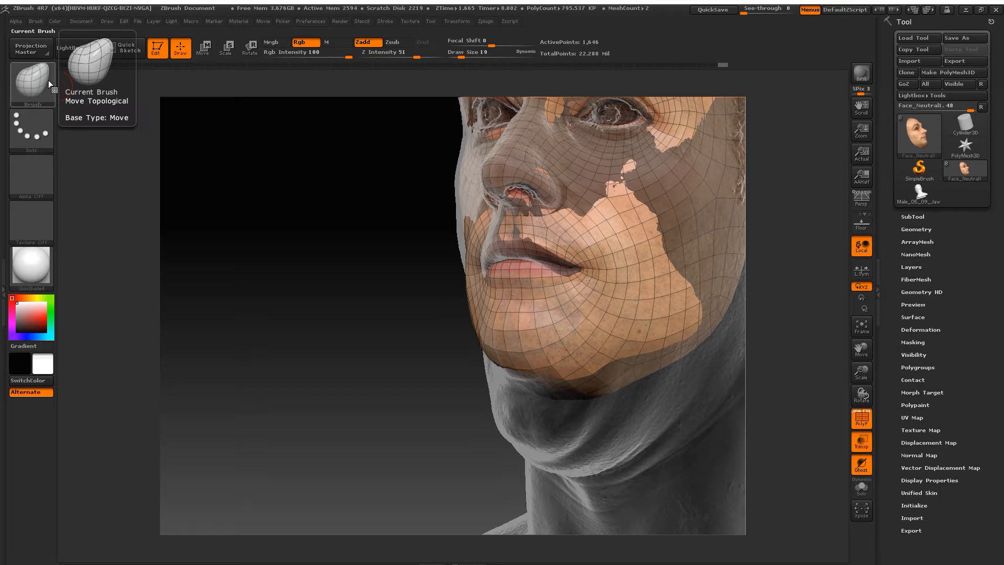
key("space")
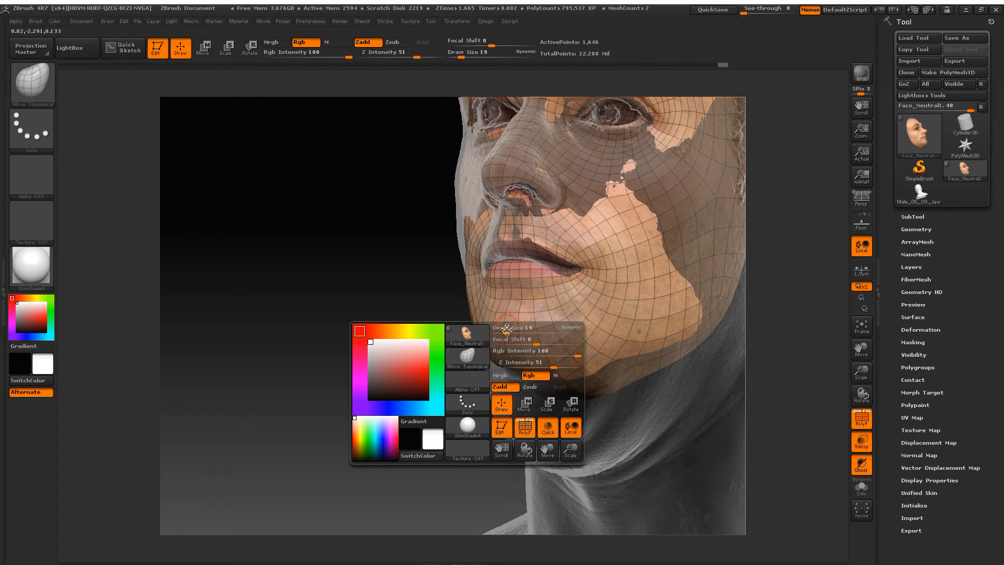
left_click_drag(511, 331, 526, 332)
right_click_drag(526, 333, 547, 335)
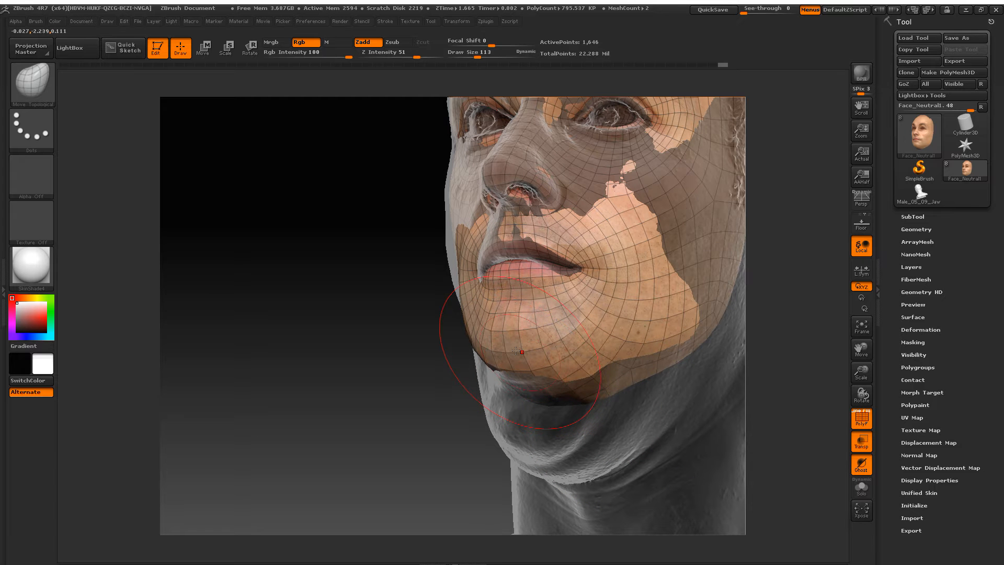
left_click_drag(523, 361, 540, 386)
mouse_move(552, 431)
right_mouse_down()
mouse_move(555, 417)
mouse_move(546, 425)
right_mouse_up()
left_click_drag(556, 423, 639, 437)
left_click_drag(644, 393, 673, 431)
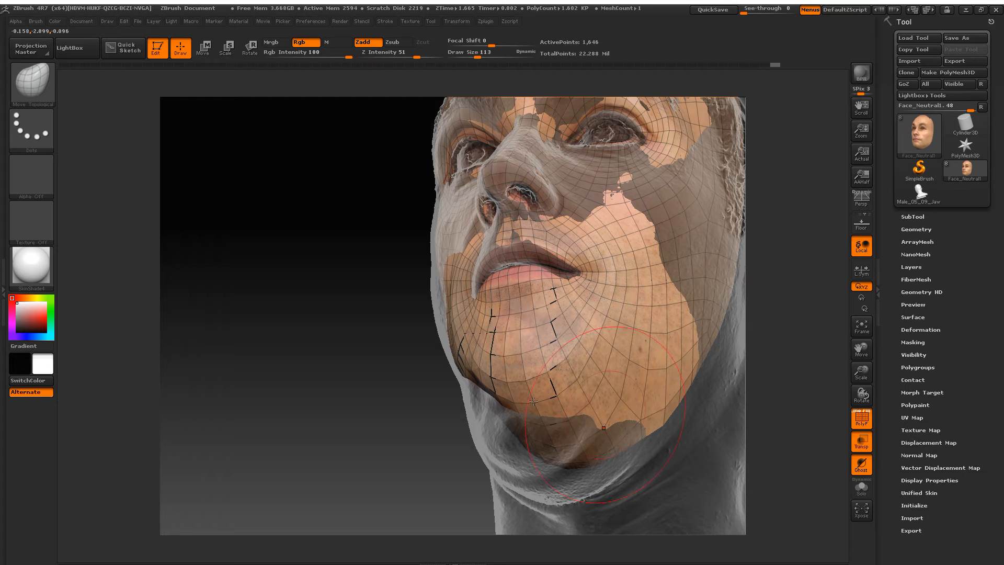
Step: Pull the right jawline and lower cheek down and outward to the scan's lowered jaw contour
right_click_drag(511, 435, 553, 426)
mouse_move(554, 424)
left_mouse_down()
mouse_move(547, 462)
mouse_move(599, 487)
left_mouse_up()
left_click_drag(658, 386, 662, 402)
left_click_drag(553, 371, 547, 383)
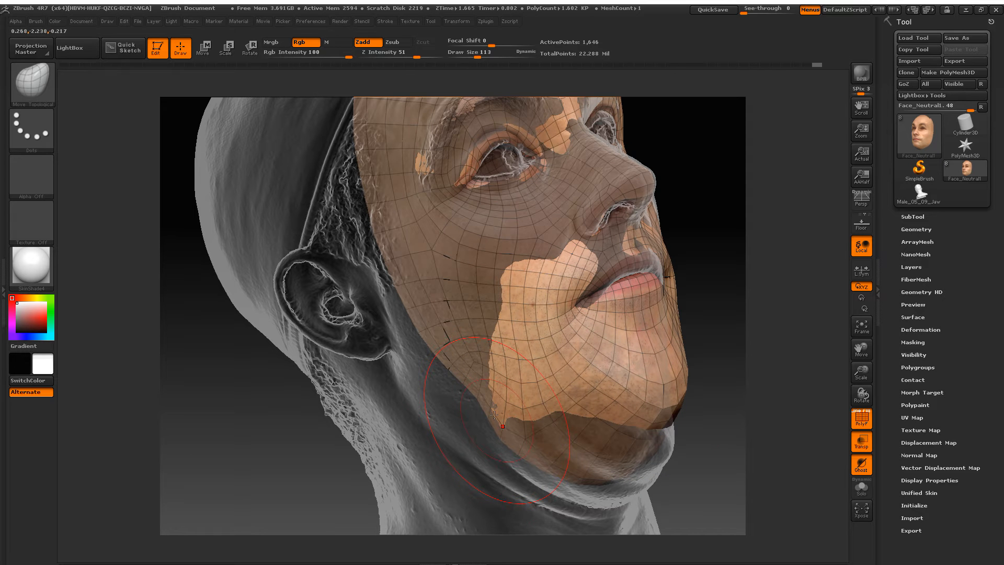
left_click_drag(470, 413, 440, 440)
left_click_drag(512, 460, 506, 466)
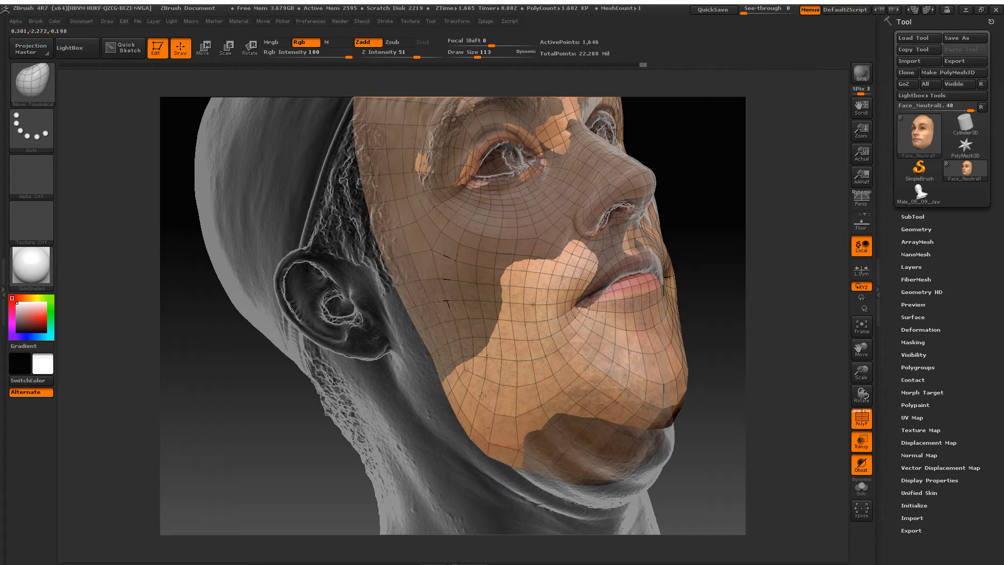
Step: Pull the chin and its underside farther down to meet the scan's lowered chin
right_click_drag(487, 390, 444, 389)
left_click_drag(507, 403, 529, 422)
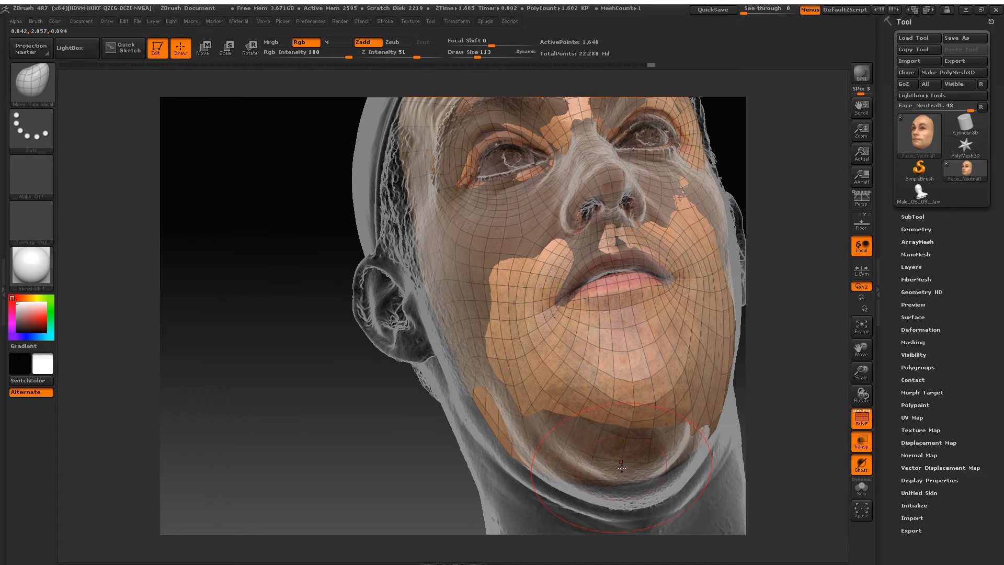
left_click_drag(634, 489, 631, 499)
right_click_drag(627, 491, 510, 486)
mouse_move(639, 423)
left_mouse_down()
mouse_move(643, 457)
mouse_move(668, 457)
mouse_move(675, 486)
mouse_move(626, 447)
left_mouse_up()
Step: Part the closed lips by pulling the lower lip down and the upper lip up
right_click_drag(538, 373, 625, 330)
left_click_drag(624, 281, 630, 343)
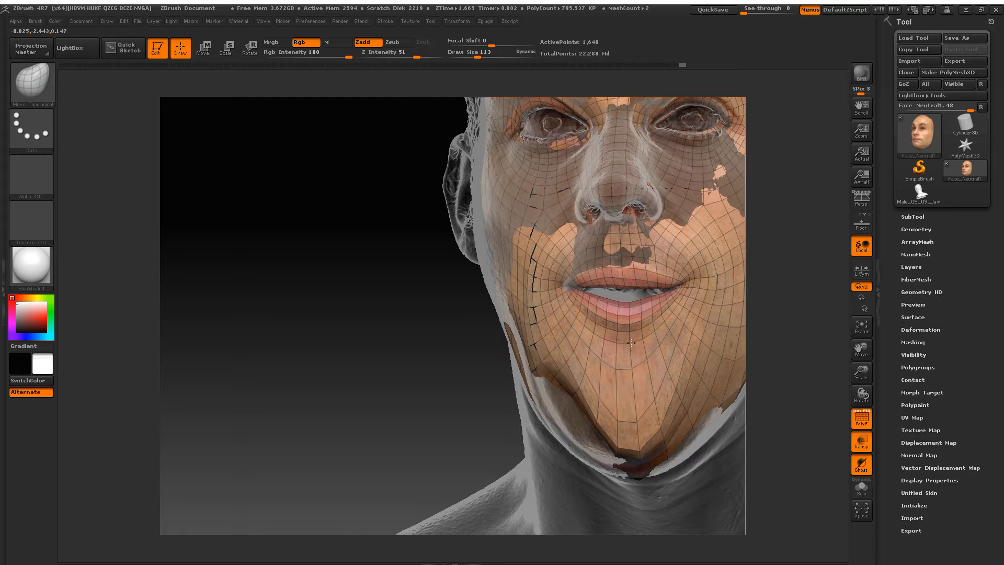
left_click_drag(629, 254, 627, 245)
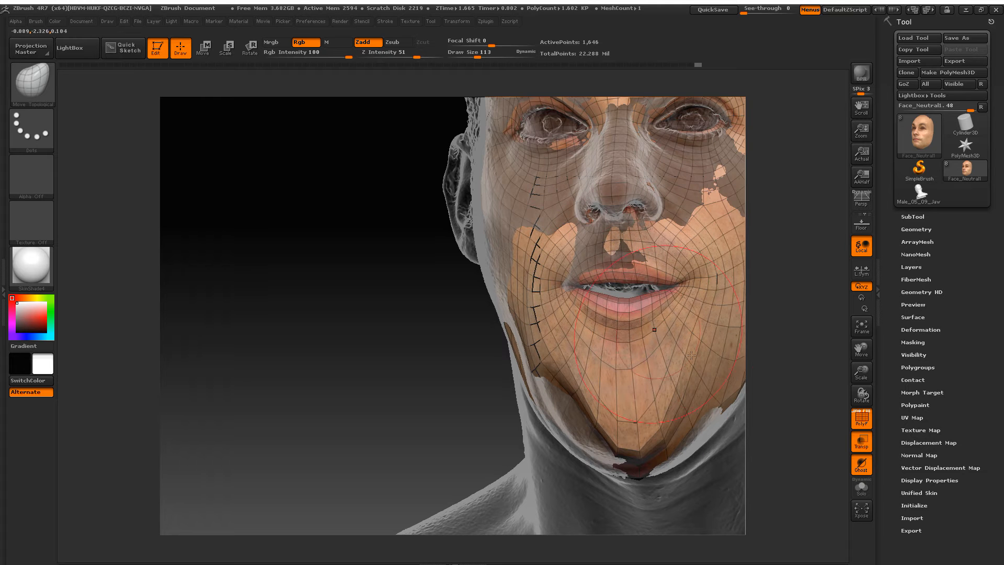
right_click_drag(732, 366, 626, 356)
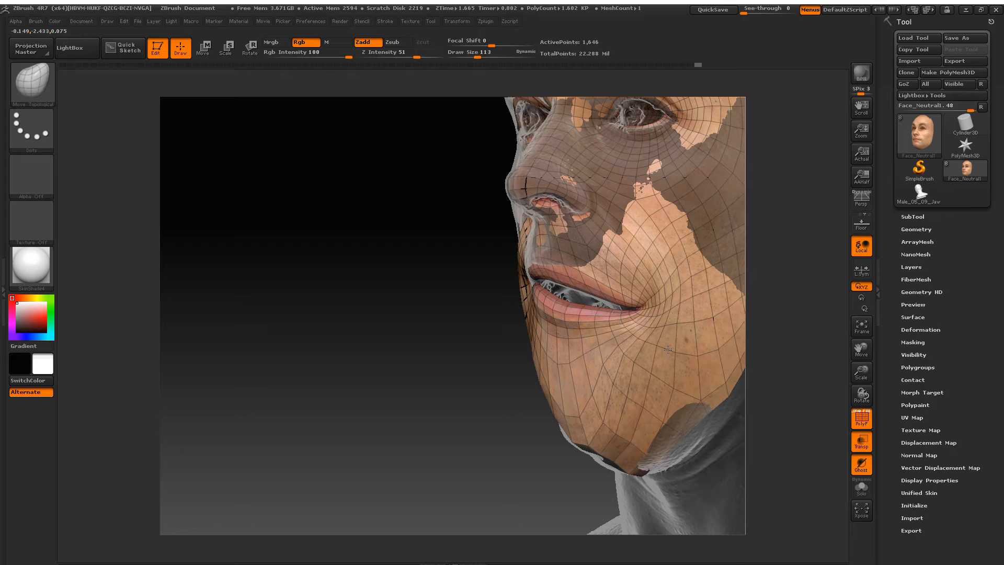
left_click_drag(634, 346, 631, 346)
mouse_move(434, 326)
left_mouse_down()
mouse_move(567, 308)
mouse_move(541, 303)
mouse_move(535, 340)
left_mouse_up()
mouse_move(635, 342)
right_mouse_down()
mouse_move(562, 319)
mouse_move(590, 324)
right_mouse_up()
Step: Widen the mouth opening by moving the lower lip farther down and the upper lip up toward the scan's lips
left_click_drag(587, 301, 596, 408)
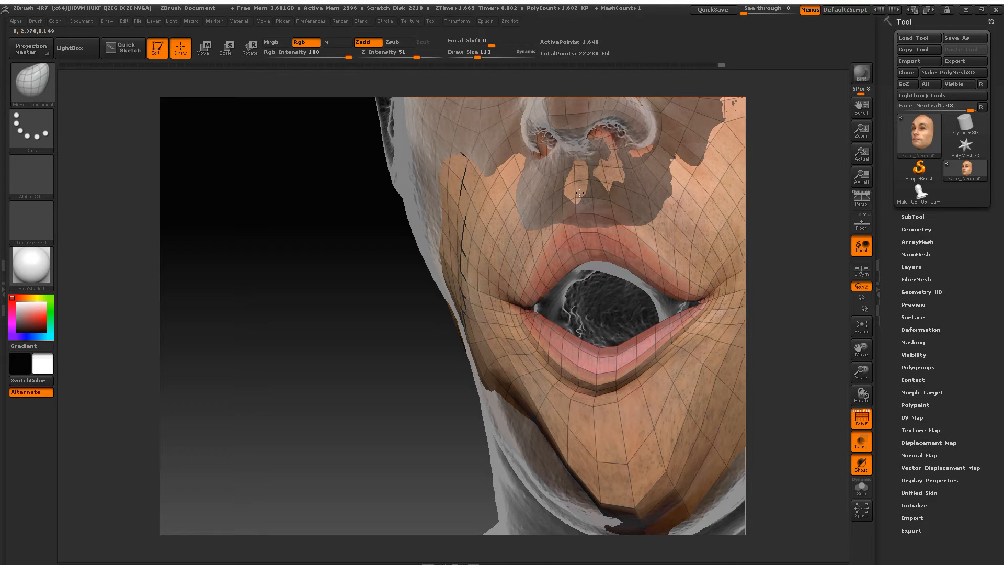
left_click_drag(579, 147, 573, 140)
left_click_drag(664, 261, 677, 252)
left_click_drag(625, 353, 620, 387)
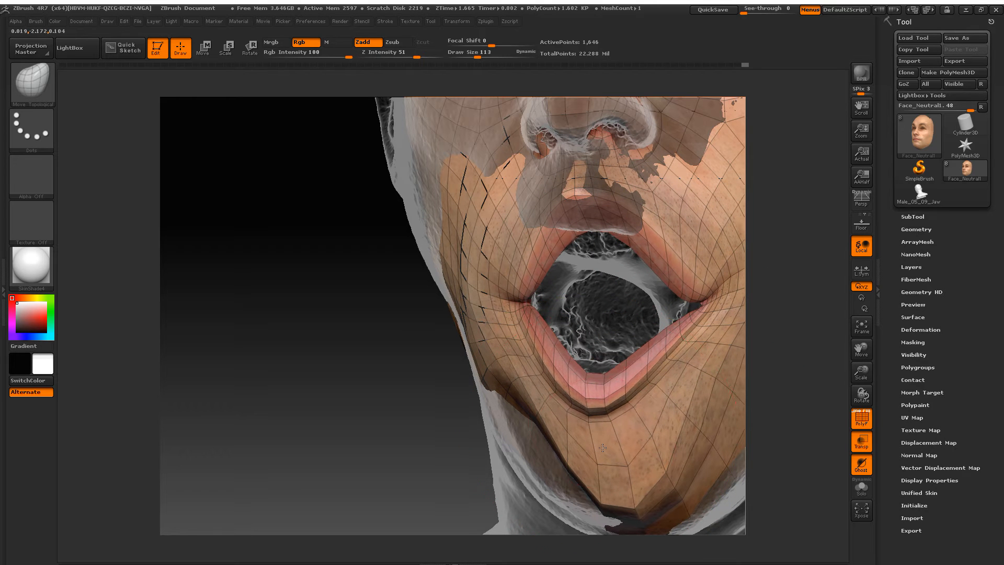
Step: Push the right side of the chin and lower jaw outward onto the scan's surface
left_click_drag(602, 447, 588, 452)
mouse_move(581, 448)
right_mouse_down("ctrl")
mouse_move(581, 418)
mouse_move(611, 452)
right_mouse_up("ctrl")
left_click_drag(612, 452, 591, 464)
right_click_drag(588, 456, 639, 438)
left_click_drag(630, 454, 618, 458)
left_click_drag(510, 492, 487, 498)
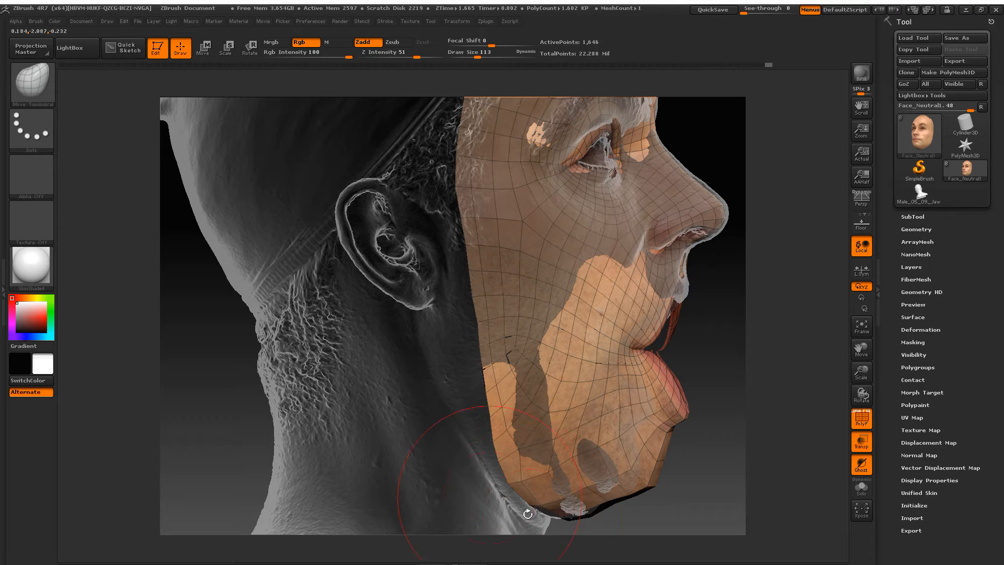
Step: Shift the rear edge of the right jaw and cheek back toward the ear in the side view
left_click_drag(555, 514, 534, 518)
left_click_drag(496, 442, 488, 447)
left_click_drag(484, 377, 475, 378)
left_click_drag(472, 328, 468, 328)
Step: Try reshaping the chin and left jaw in profile, and undo those strokes
mouse_move(727, 349)
left_mouse_down()
mouse_move(528, 333)
mouse_move(596, 392)
mouse_move(625, 449)
mouse_move(617, 470)
left_mouse_up()
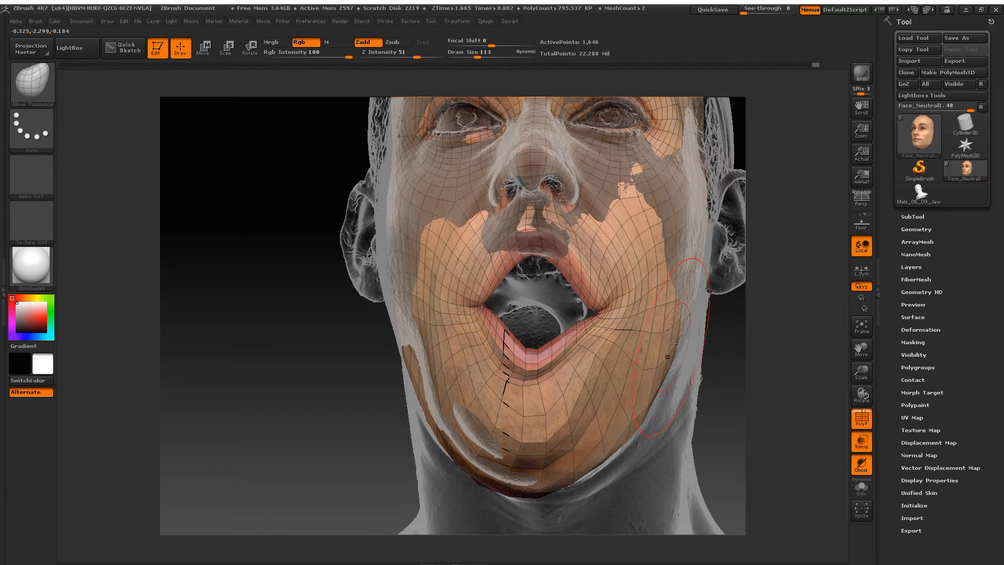
mouse_move(671, 343)
left_mouse_down()
mouse_move(625, 351)
mouse_move(651, 427)
mouse_move(665, 426)
left_mouse_up()
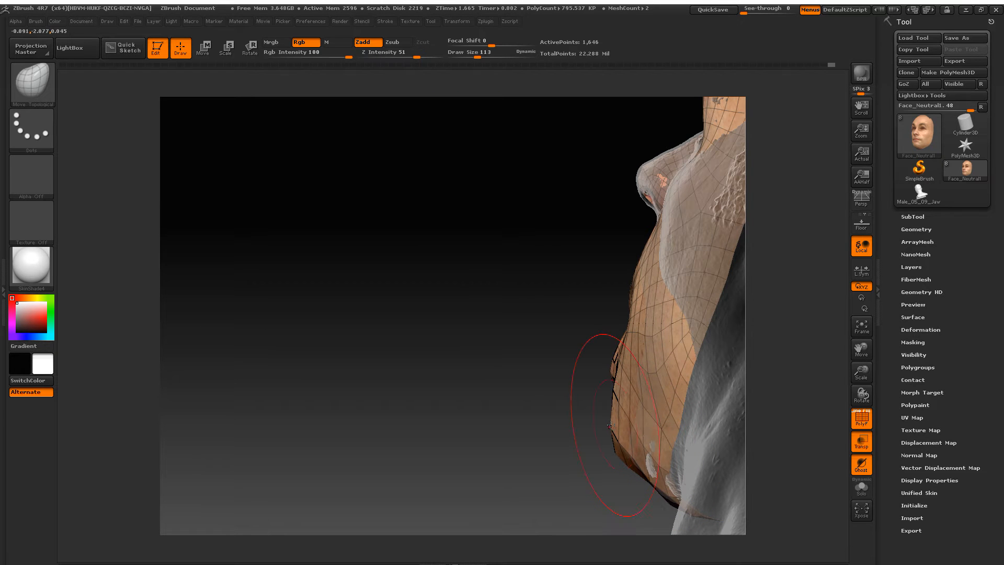
key("ctrl+z")
key("ctrl+z")
key("ctrl+z")
key("ctrl+z")
key("ctrl+z")
key("ctrl+z")
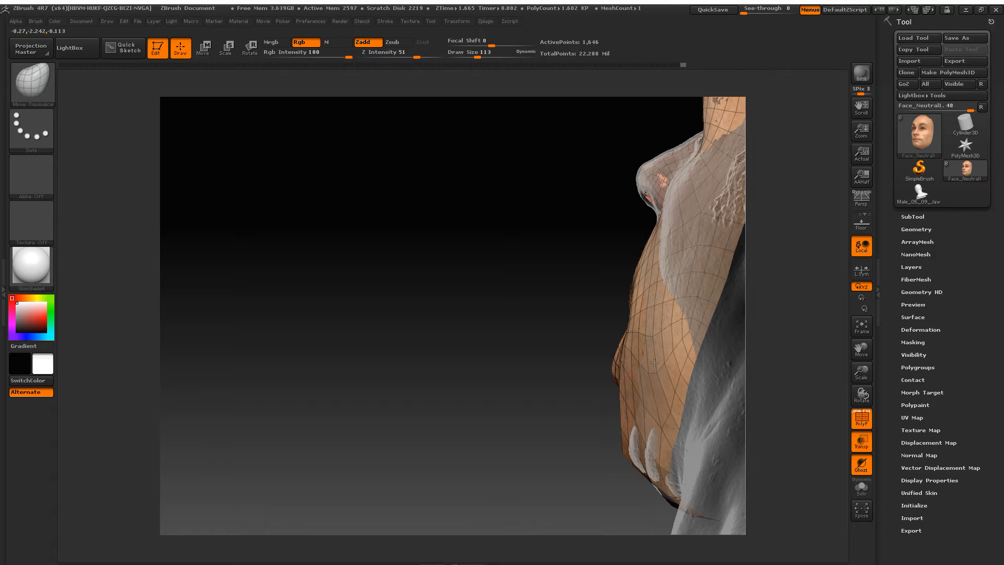
Step: Move the chin, lower lip and surrounding cheek area to fit the scan's open jaw in side and angled views
mouse_move(673, 362)
left_mouse_down()
mouse_move(688, 356)
mouse_move(649, 345)
mouse_move(643, 377)
left_mouse_up()
mouse_move(546, 360)
left_mouse_down()
mouse_move(594, 359)
mouse_move(636, 392)
mouse_move(585, 393)
mouse_move(628, 389)
left_mouse_up()
left_click_drag(543, 388, 662, 395)
left_click_drag(505, 366, 475, 370)
left_click_drag(477, 336, 417, 341)
mouse_move(601, 342)
left_mouse_down()
mouse_move(429, 343)
mouse_move(513, 336)
left_mouse_up()
Step: Move the left mouth corner inward, set the brush draw size to 56 and fit the upper lip beside it to the scan
mouse_move(524, 344)
right_mouse_down()
mouse_move(628, 329)
mouse_move(635, 348)
right_mouse_up()
right_click_drag(517, 306, 592, 351)
left_click_drag(602, 347, 573, 344)
mouse_move(606, 375)
right_mouse_down()
mouse_move(581, 369)
mouse_move(556, 381)
right_mouse_up()
key("space")
left_click_drag(562, 381, 556, 381)
left_click_drag(588, 310, 600, 283)
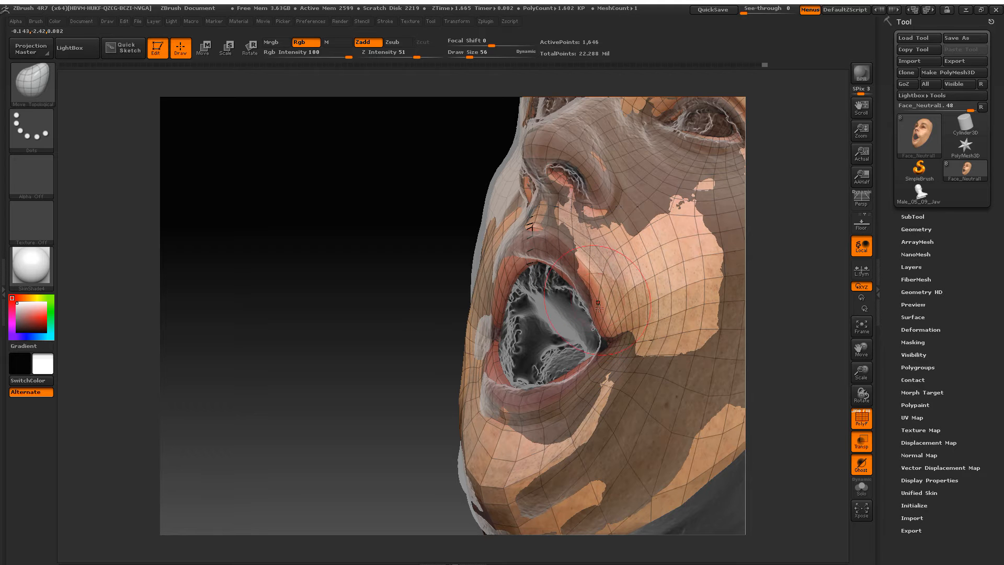
Step: Fit the upper lip and the skin between mouth and nose to the scan, adjusting the surrounding cheeks from angled and front views
right_click_drag(586, 309, 535, 316)
left_click_drag(518, 305, 508, 296)
right_click_drag(534, 308, 539, 328, "ctrl")
mouse_move(549, 297)
left_mouse_down()
mouse_move(540, 283)
mouse_move(579, 261)
left_mouse_up()
left_click_drag(648, 296, 661, 285)
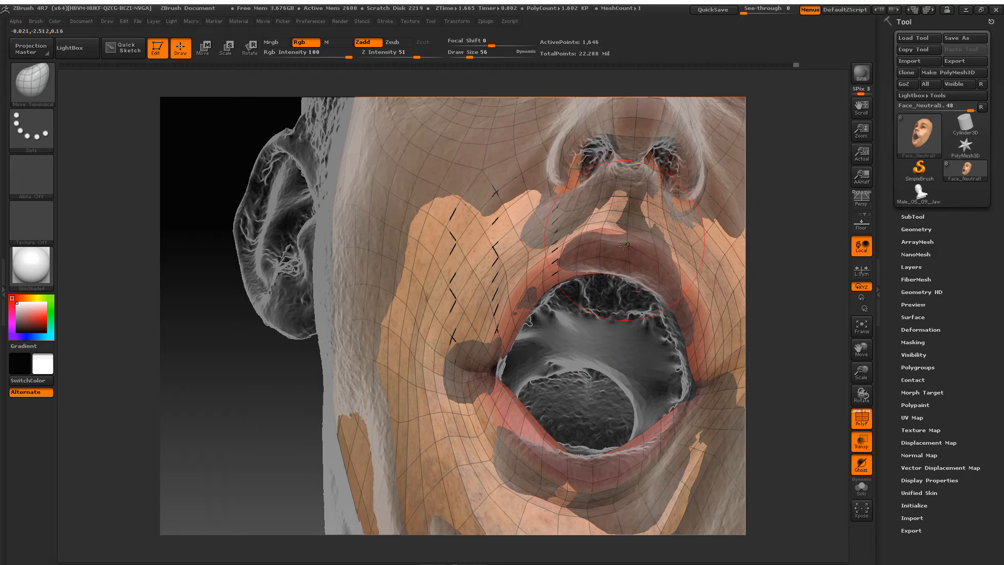
left_click_drag(623, 245, 626, 250)
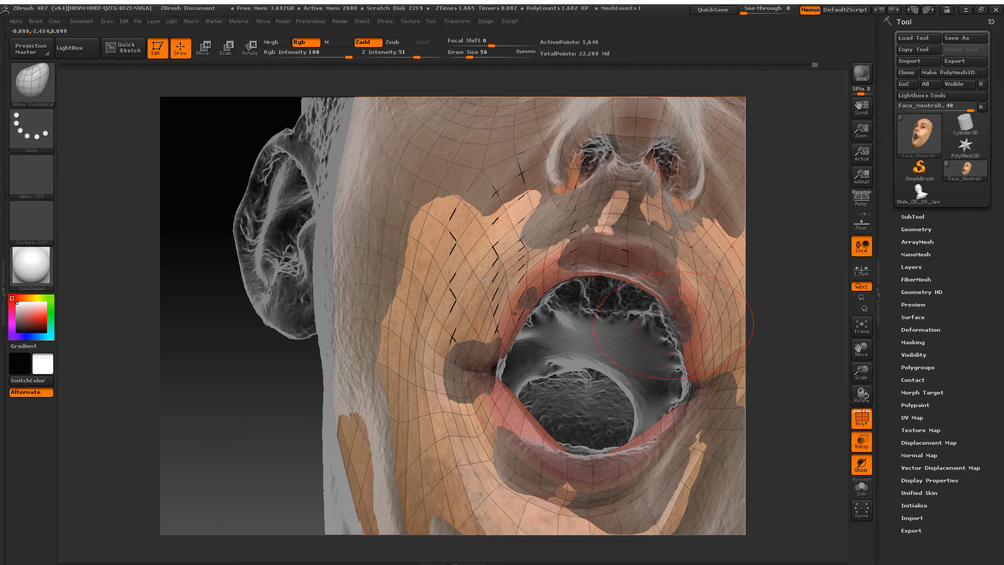
left_click_drag(668, 327, 575, 398)
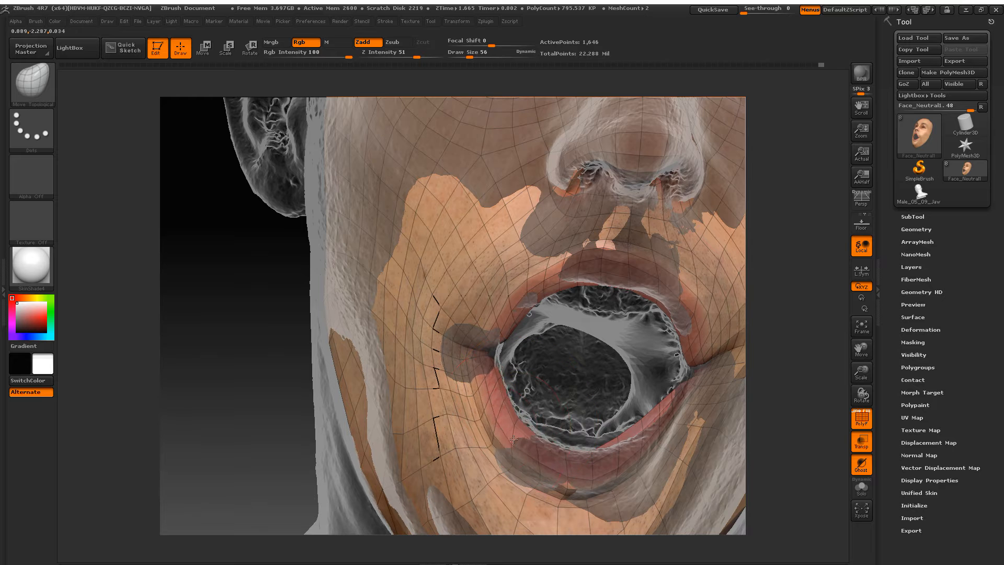
Step: Move the lower lip and the skin around both mouth corners to follow the scan's open mouth in close angled views
left_click_drag(487, 437, 491, 435)
right_click_drag(507, 432, 524, 403)
mouse_move(525, 361)
right_mouse_down("ctrl")
mouse_move(502, 395)
mouse_move(521, 430)
mouse_move(516, 352)
mouse_move(537, 341)
right_mouse_up("ctrl")
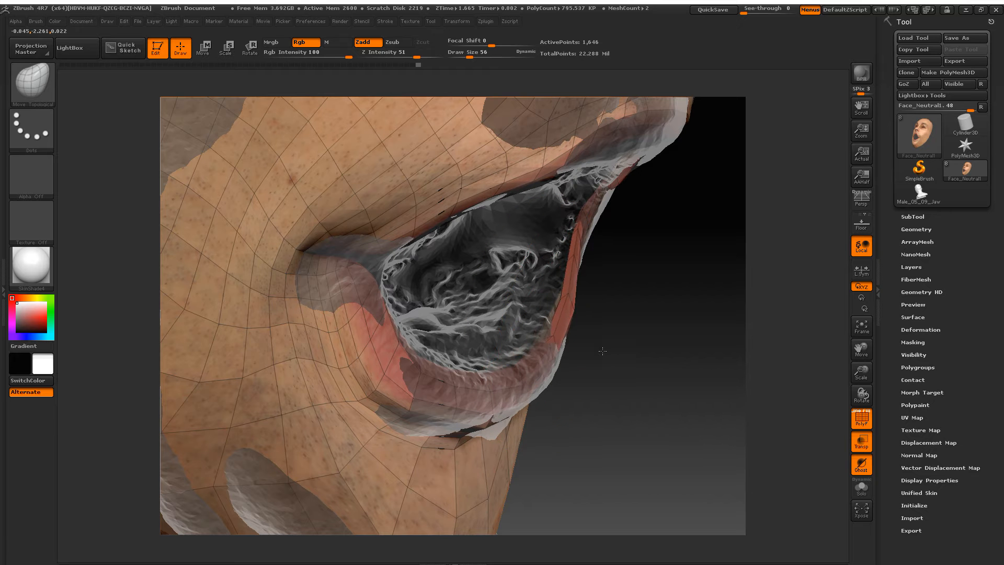
mouse_move(544, 331)
right_mouse_down()
mouse_move(533, 302)
mouse_move(529, 322)
right_mouse_up()
right_click_drag(494, 356, 538, 340)
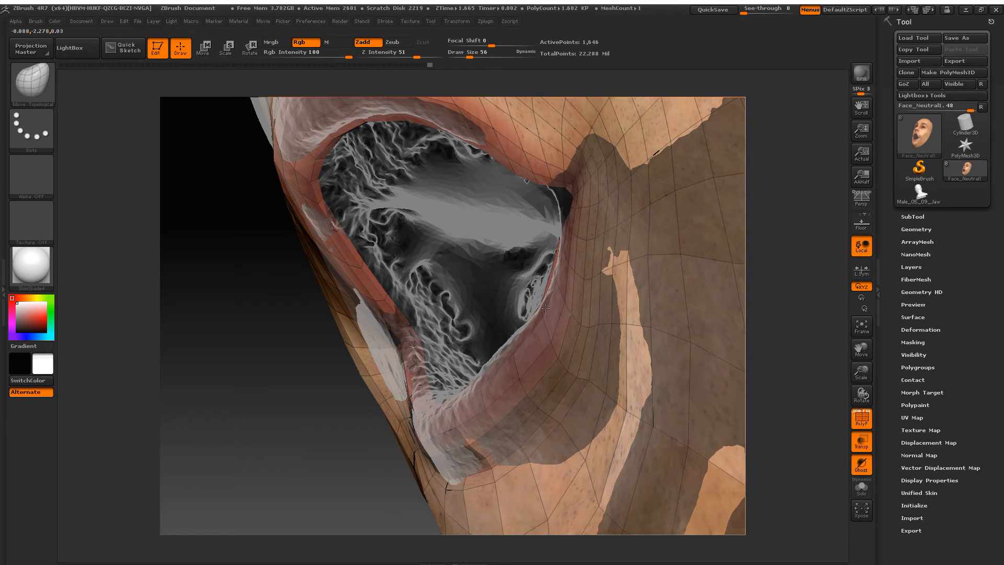
right_click_drag(542, 306, 500, 324)
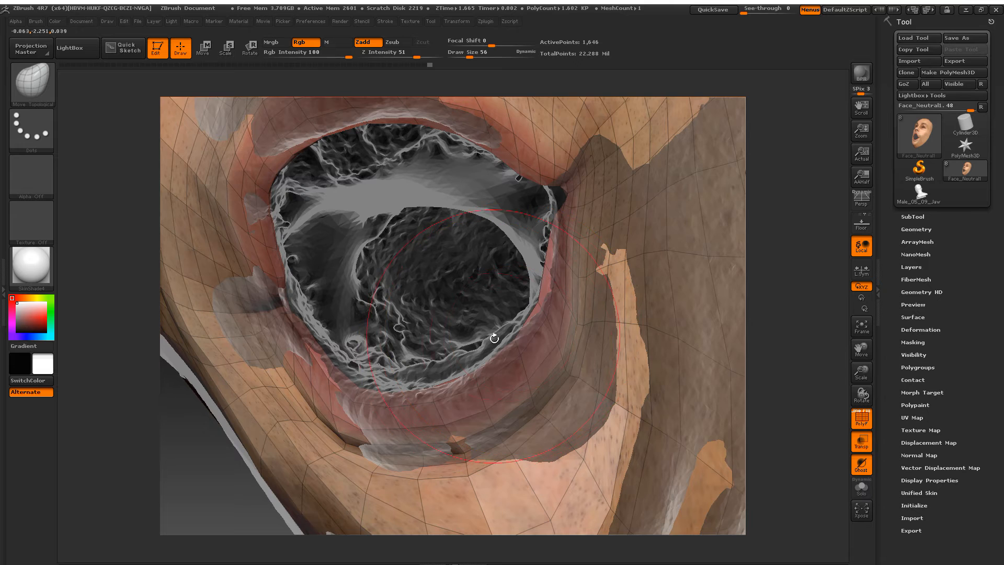
mouse_move(575, 352)
right_mouse_down()
mouse_move(552, 244)
mouse_move(518, 274)
mouse_move(478, 276)
mouse_move(475, 264)
mouse_move(502, 346)
mouse_move(494, 305)
right_mouse_up()
right_click_drag(532, 366, 514, 308, "alt")
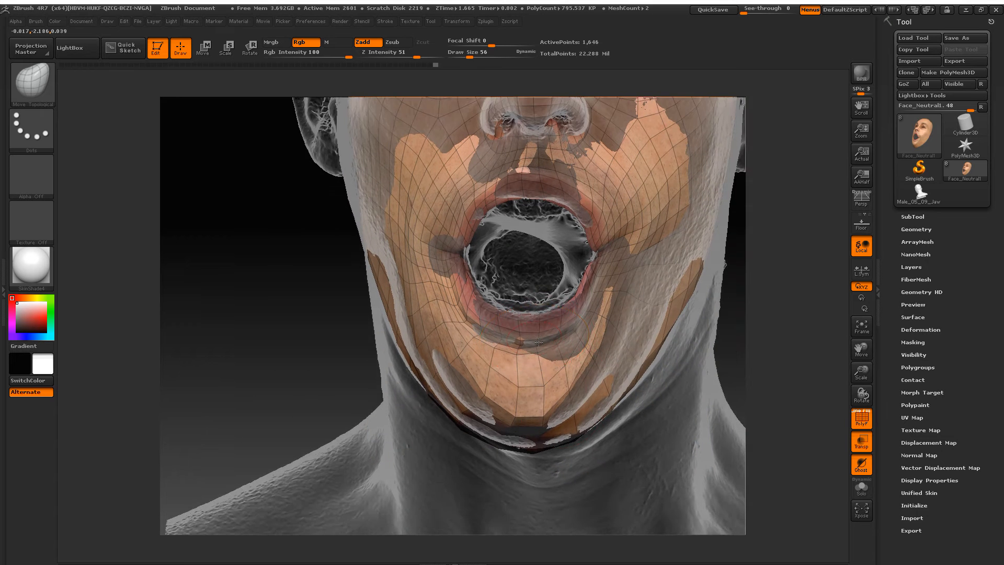
Step: Adjust the face's left cheek and the jaw area beside the mouth to match the scan's surface
right_click_drag(630, 345, 589, 363)
left_click_drag(623, 345, 639, 333)
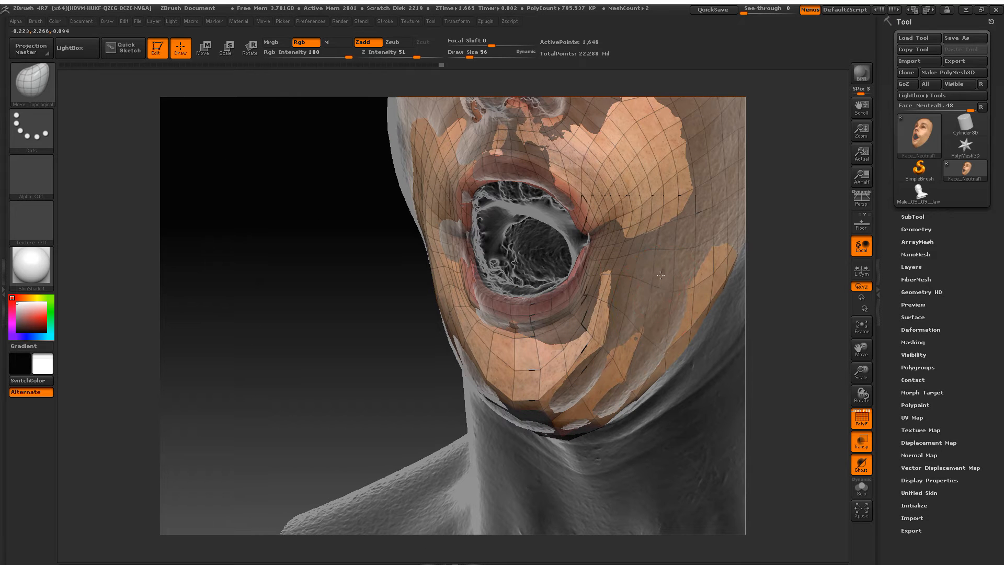
mouse_move(650, 264)
left_mouse_down()
mouse_move(658, 258)
mouse_move(632, 277)
left_mouse_up()
left_click_drag(686, 229, 707, 193)
right_click_drag(680, 220, 617, 162, "ctrl")
Step: Fit the face's right cheek and jaw to the scan, and pull the chin out to its contour from both sides
mouse_move(426, 196)
right_mouse_down()
mouse_move(473, 204)
mouse_move(519, 252)
right_mouse_up()
left_click_drag(519, 252, 532, 249)
left_click_drag(518, 324, 533, 336)
right_click_drag(606, 404, 621, 405)
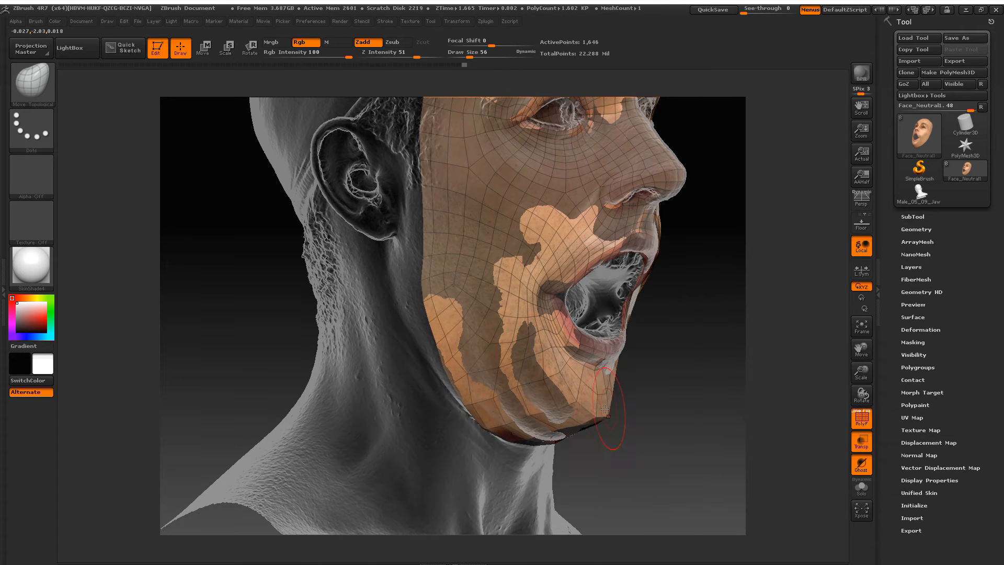
right_click_drag(603, 397, 630, 439)
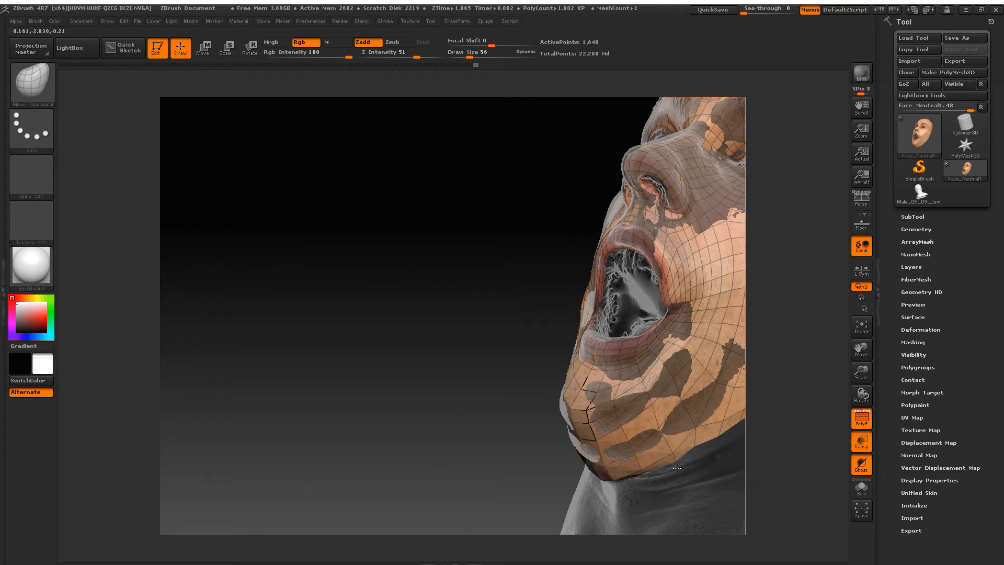
mouse_move(669, 400)
right_mouse_down()
mouse_move(589, 409)
mouse_move(616, 413)
right_mouse_up()
Step: Move the brow and upper nose bridge area to fit the scan in profile view
mouse_move(575, 355)
right_mouse_down()
mouse_move(547, 231)
mouse_move(552, 197)
mouse_move(588, 236)
mouse_move(706, 260)
mouse_move(634, 269)
mouse_move(676, 263)
mouse_move(686, 277)
mouse_move(692, 272)
right_mouse_up()
mouse_move(653, 201)
left_mouse_down()
mouse_move(684, 223)
mouse_move(642, 218)
left_mouse_up()
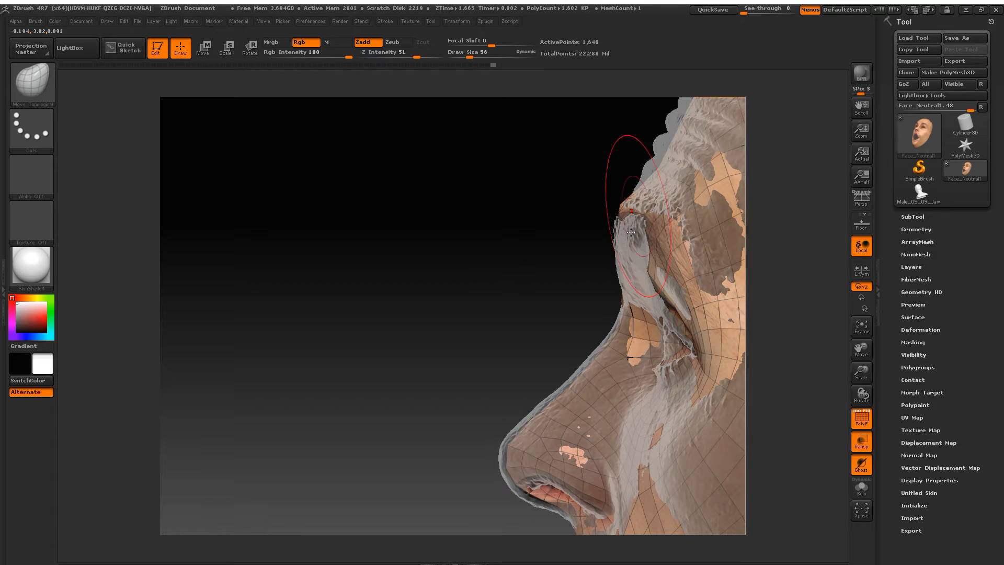
left_click_drag(571, 253, 502, 267)
right_click_drag(518, 268, 473, 313)
right_click_drag(595, 390, 538, 335, "alt")
Step: Project the low-resolution face mesh onto the visible jaw-open scan with ProjectAll
left_click(909, 217)
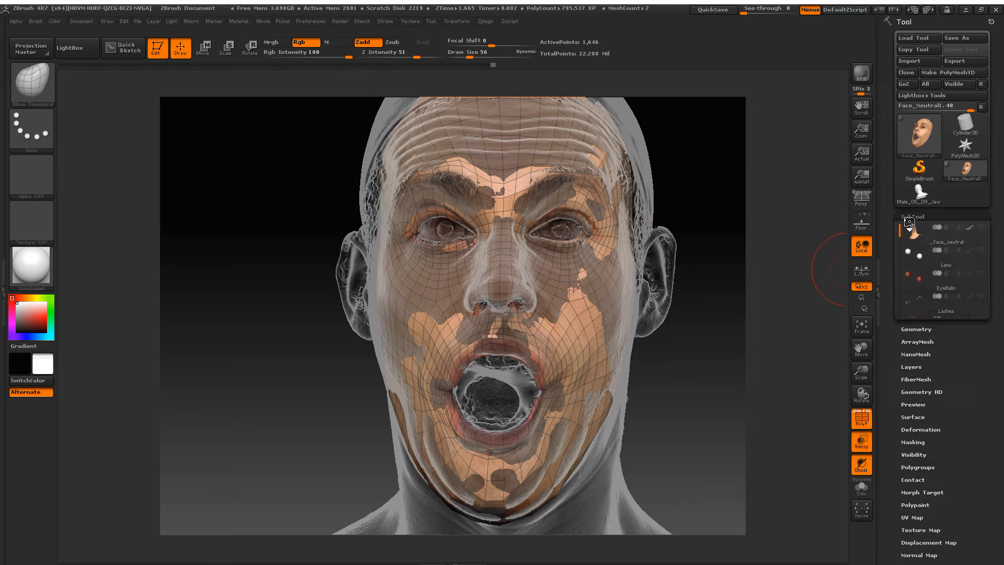
left_click_drag(889, 393, 889, 358)
left_click(909, 493)
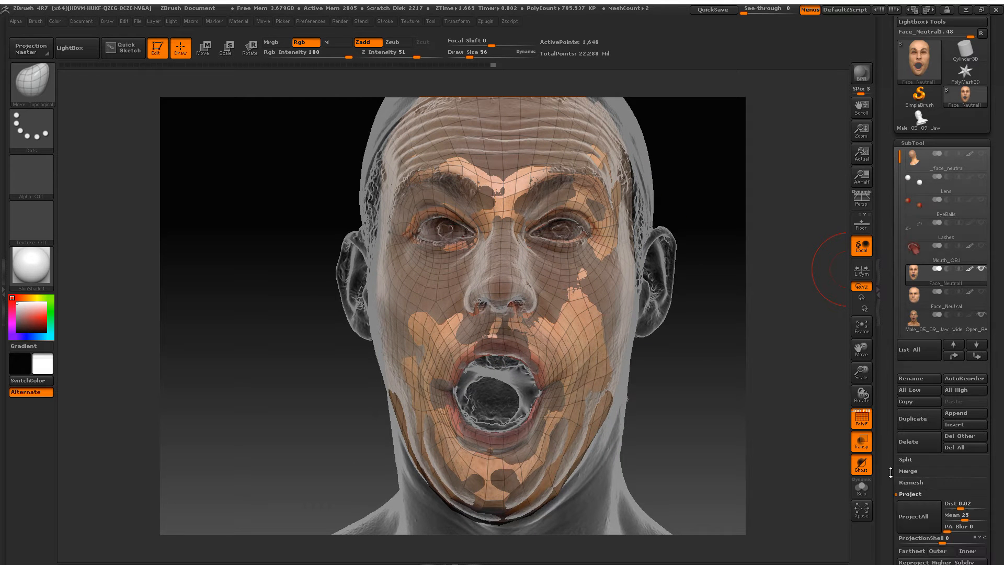
left_click_drag(887, 481, 923, 455)
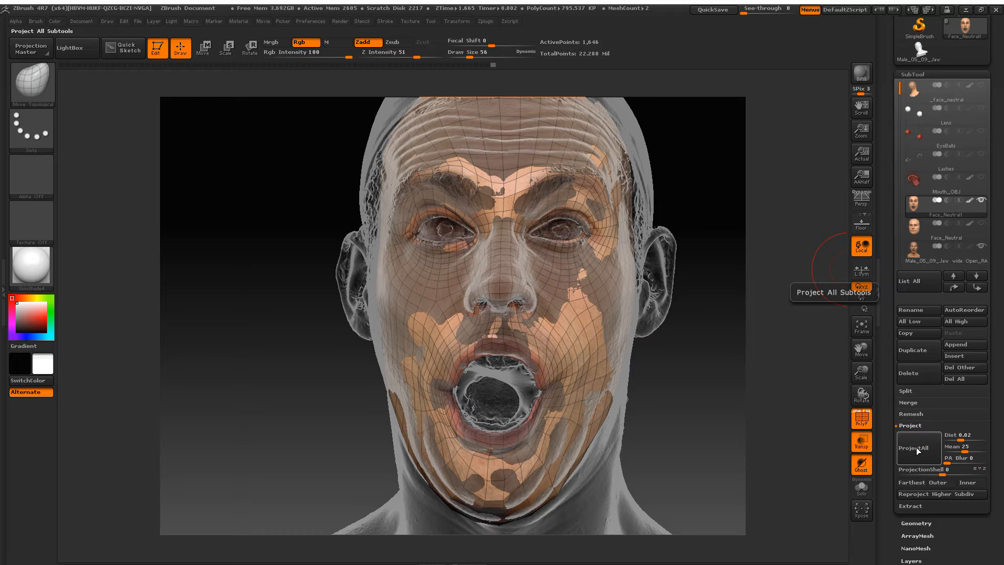
left_click_drag(790, 417, 747, 294)
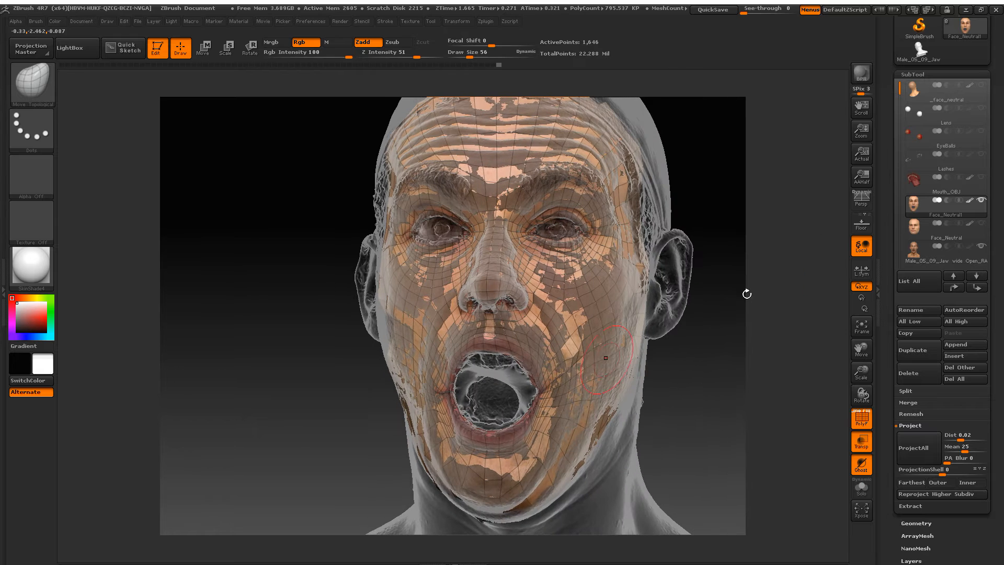
Step: Hide the jaw-open scan subtool and smooth the projected face mesh around the forehead and outer edges
left_click(981, 247)
left_click_drag(727, 339, 587, 323)
mouse_move(577, 284)
left_mouse_down("shift")
mouse_move(656, 261)
mouse_move(649, 308)
left_mouse_up("shift")
mouse_move(546, 214)
right_mouse_down()
mouse_move(575, 219)
mouse_move(585, 282)
right_mouse_up()
right_click_drag(593, 156, 581, 215)
mouse_move(583, 208)
left_mouse_down("shift")
mouse_move(647, 284)
mouse_move(642, 277)
left_mouse_up("shift")
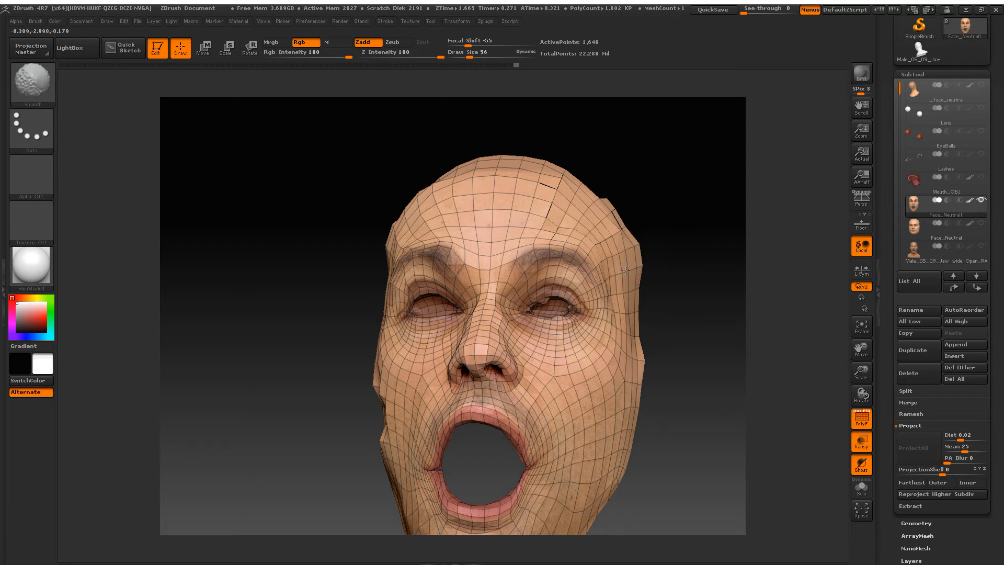
Step: Undo the oversized smoothing of the face's left eye, set the draw size to 10, and clean up its eyelid rims and corners
mouse_move(444, 305)
right_mouse_down()
mouse_move(491, 317)
mouse_move(470, 322)
mouse_move(472, 356)
mouse_move(462, 332)
mouse_move(487, 277)
mouse_move(469, 303)
mouse_move(401, 299)
mouse_move(441, 292)
mouse_move(437, 309)
mouse_move(429, 305)
mouse_move(484, 302)
mouse_move(450, 305)
right_mouse_up()
right_click_drag(526, 366, 308, 339, "alt")
mouse_move(648, 373)
right_mouse_down("alt")
mouse_move(486, 353)
mouse_move(478, 342)
right_mouse_up("alt")
mouse_move(502, 319)
left_mouse_down("shift")
mouse_move(549, 327)
mouse_move(523, 335)
left_mouse_up("shift")
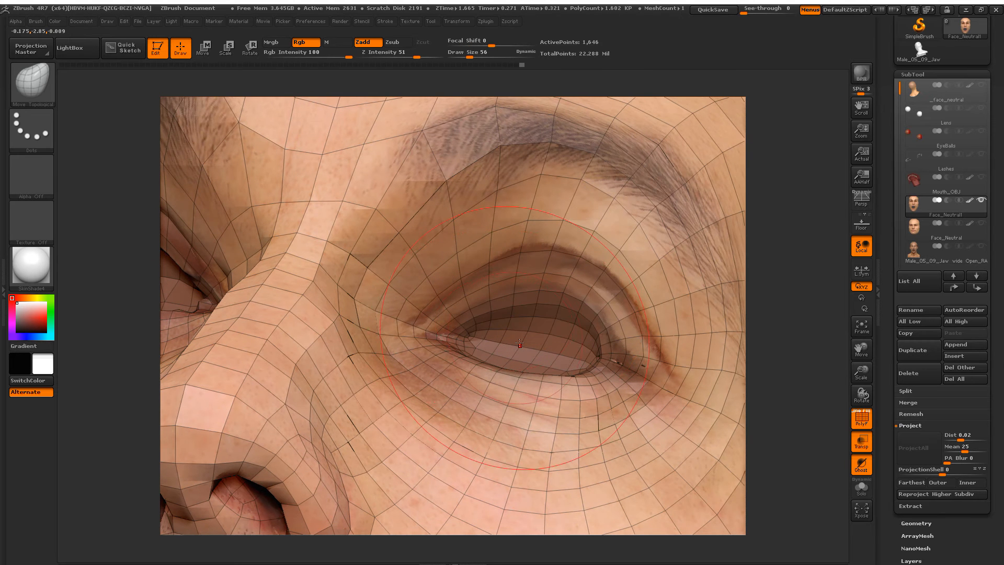
key("ctrl+z")
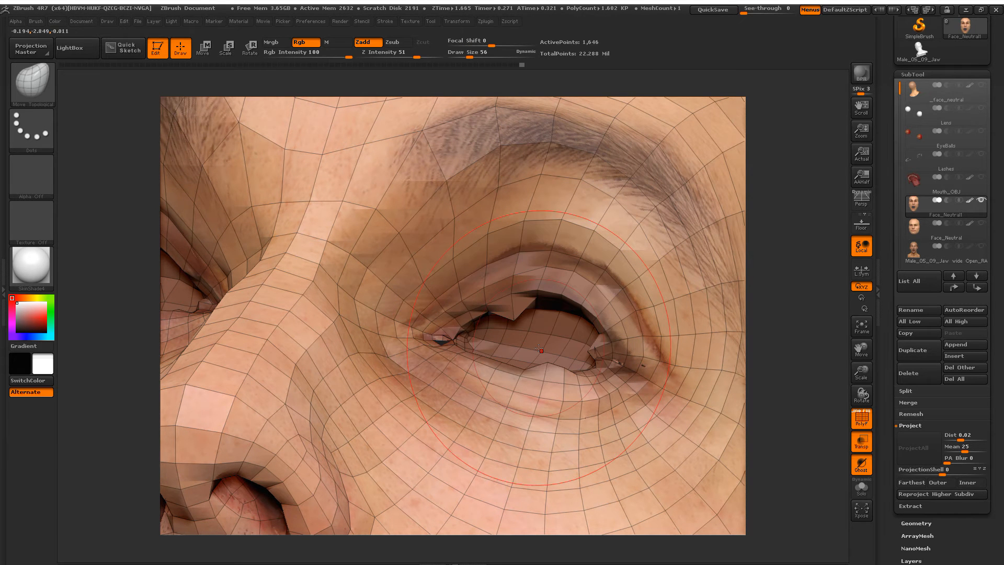
key("space")
left_click_drag(545, 345, 426, 337)
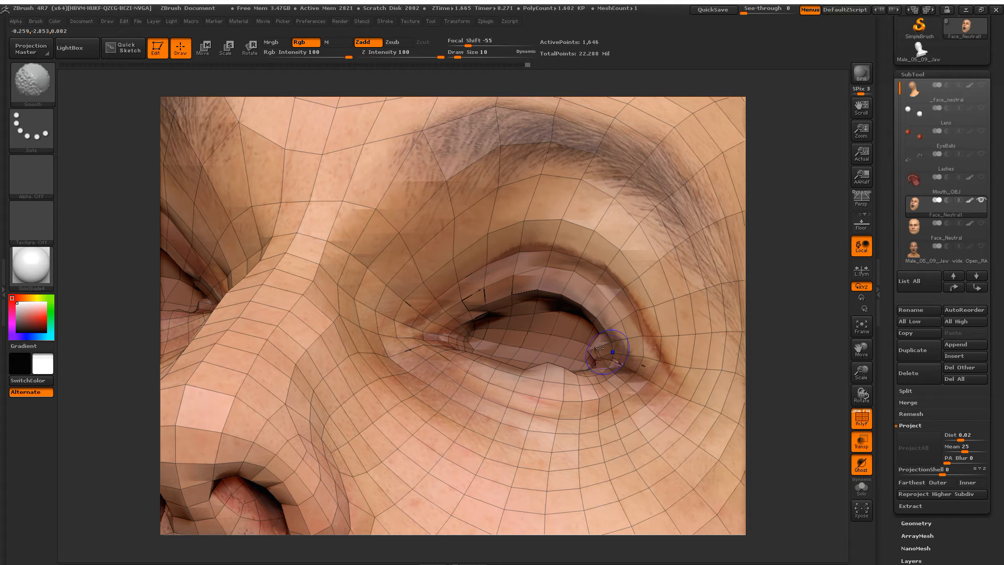
left_click_drag(543, 377, 549, 371, "shift")
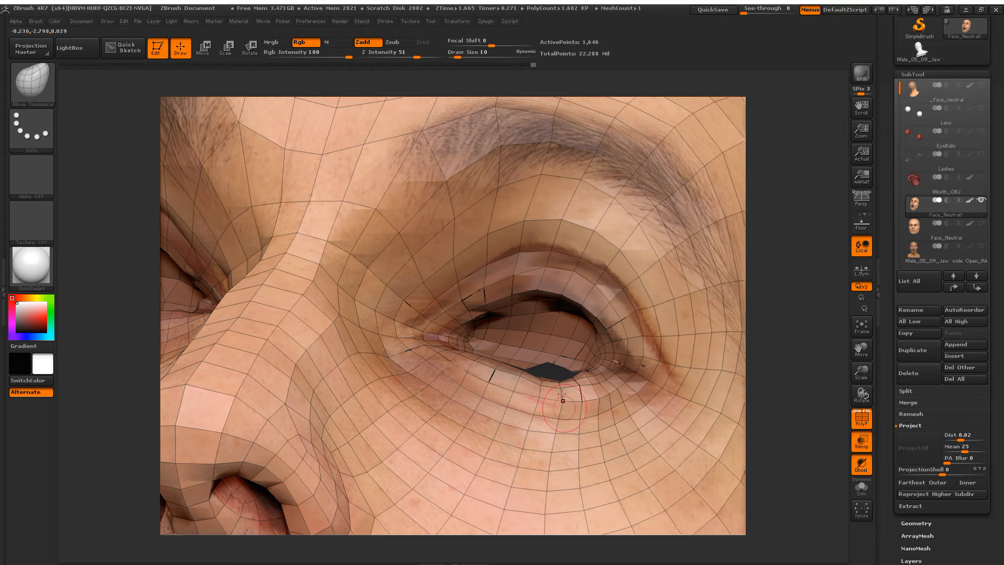
right_click_drag(562, 411, 549, 408)
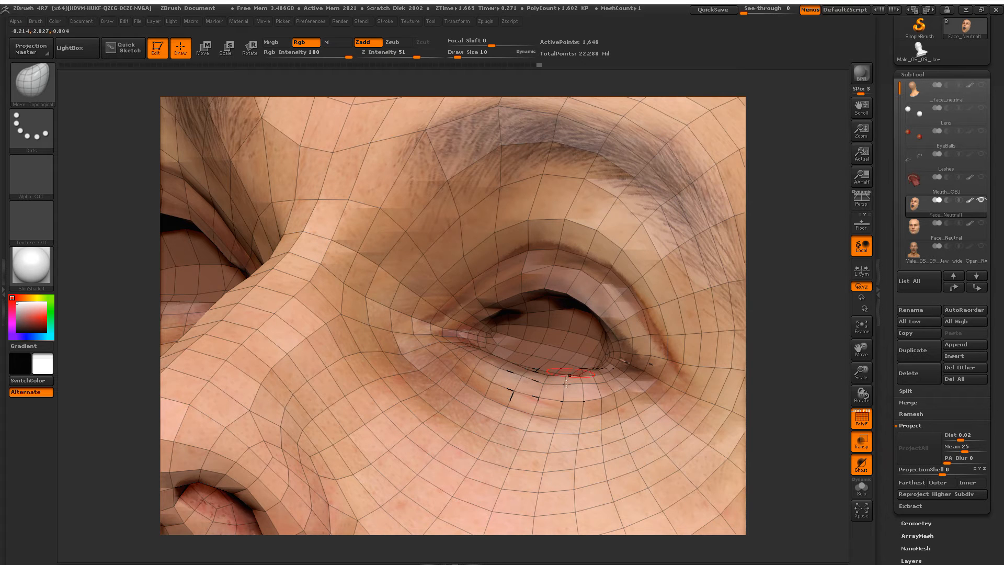
Step: Turn off the polygon wireframe and smooth the jagged geometry at both mouth corners
mouse_move(540, 382)
right_mouse_down("ctrl")
mouse_move(533, 361)
mouse_move(515, 366)
mouse_move(539, 382)
mouse_move(468, 366)
mouse_move(480, 269)
right_mouse_up("ctrl")
left_click(860, 423)
right_click_drag(560, 365, 471, 388, "ctrl")
right_click_drag(352, 369, 346, 366)
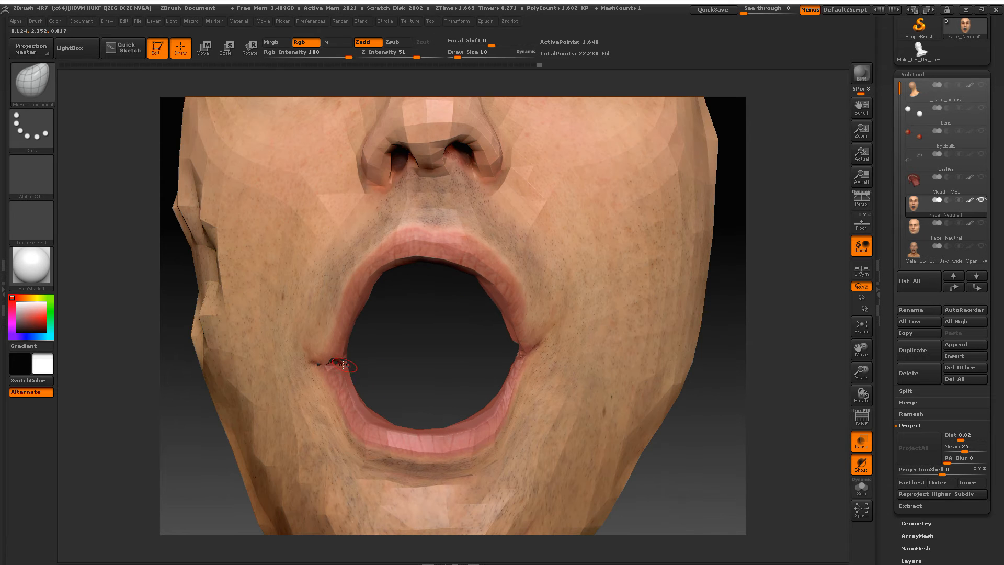
key("shift")
left_click_drag(335, 362, 341, 363, "shift")
right_click_drag(522, 380, 530, 371)
left_click_drag(524, 357, 520, 354, "shift")
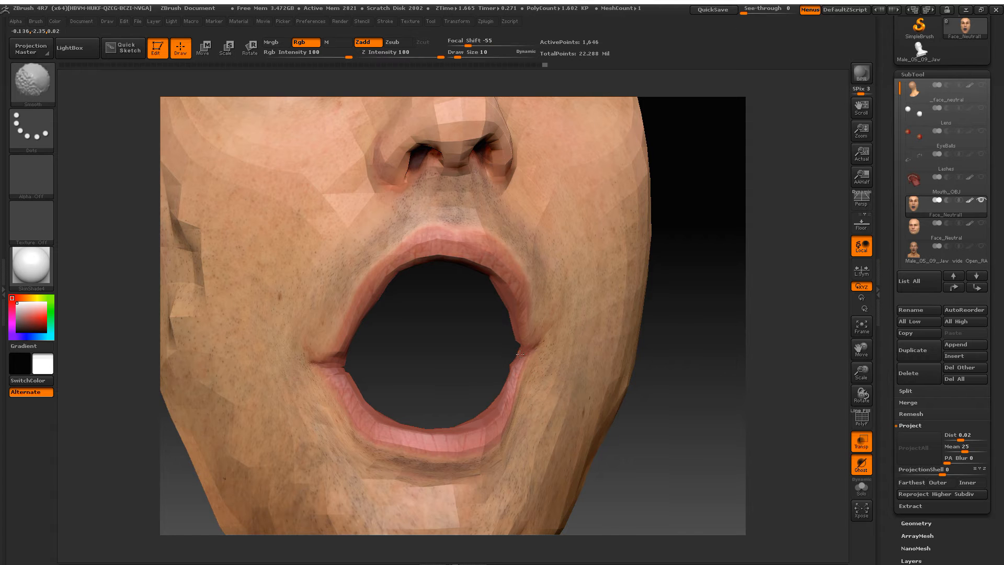
mouse_move(520, 354)
right_mouse_down()
mouse_move(539, 346)
mouse_move(515, 368)
right_mouse_up()
right_click_drag(438, 444, 471, 424)
right_click_drag(515, 397, 517, 336)
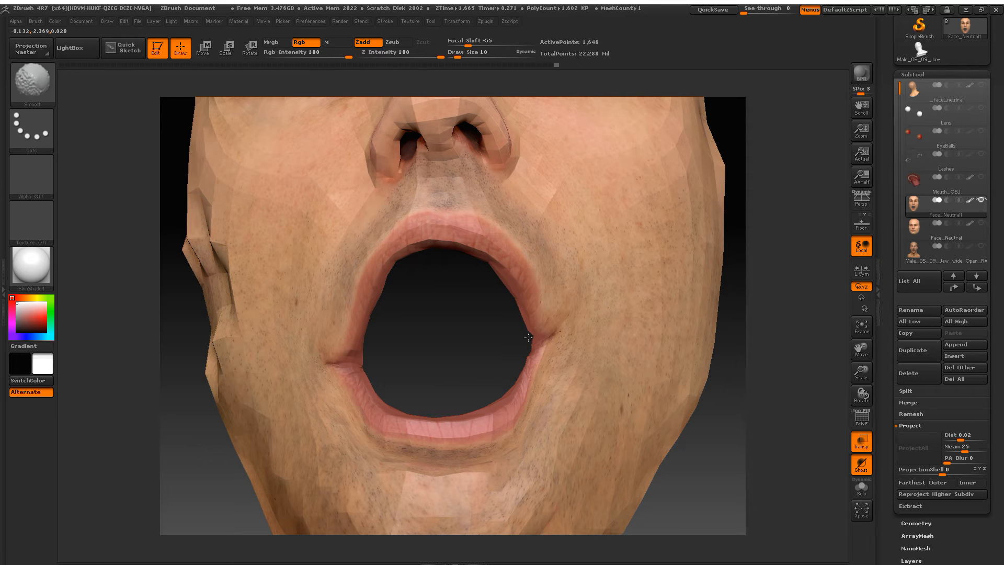
Step: Smooth the crumpled outer edge of the face's right cheek and the temple beside the eye
mouse_move(522, 356)
right_mouse_down()
mouse_move(472, 374)
mouse_move(313, 337)
mouse_move(359, 353)
right_mouse_up()
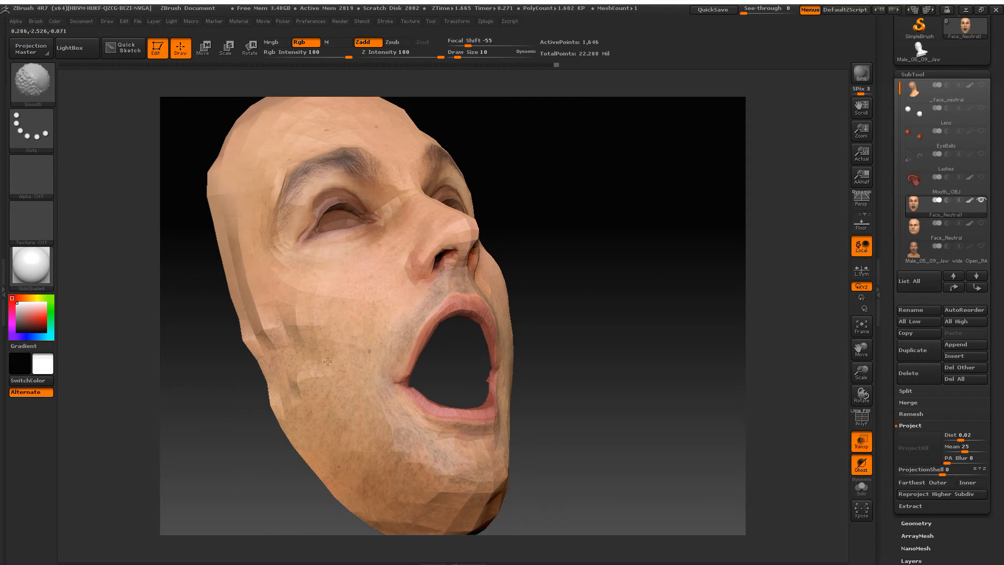
left_click_drag(299, 330, 279, 332, "shift")
right_click_drag(373, 357, 321, 359)
left_click_drag(321, 239, 325, 225, "shift")
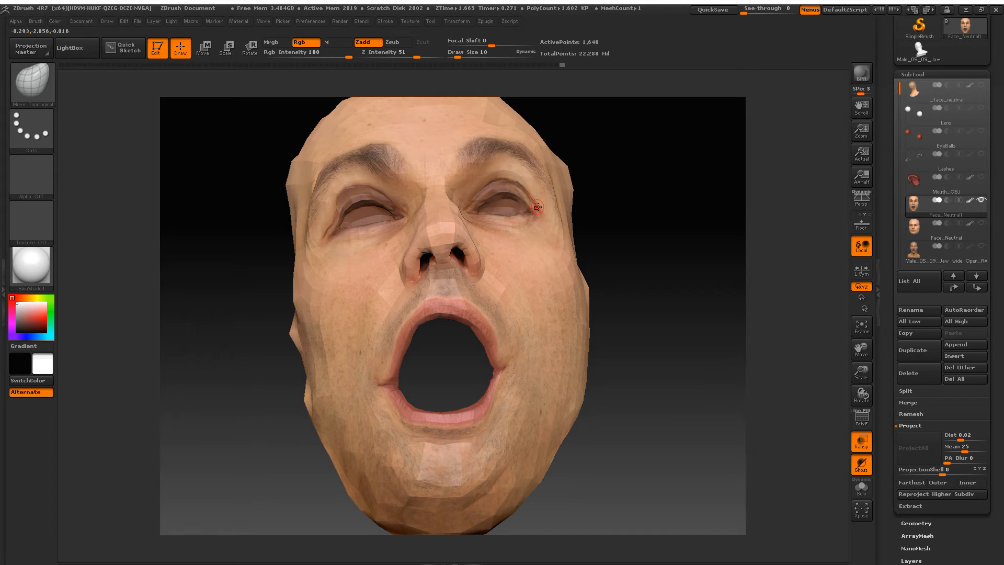
right_click_drag(520, 296, 318, 209)
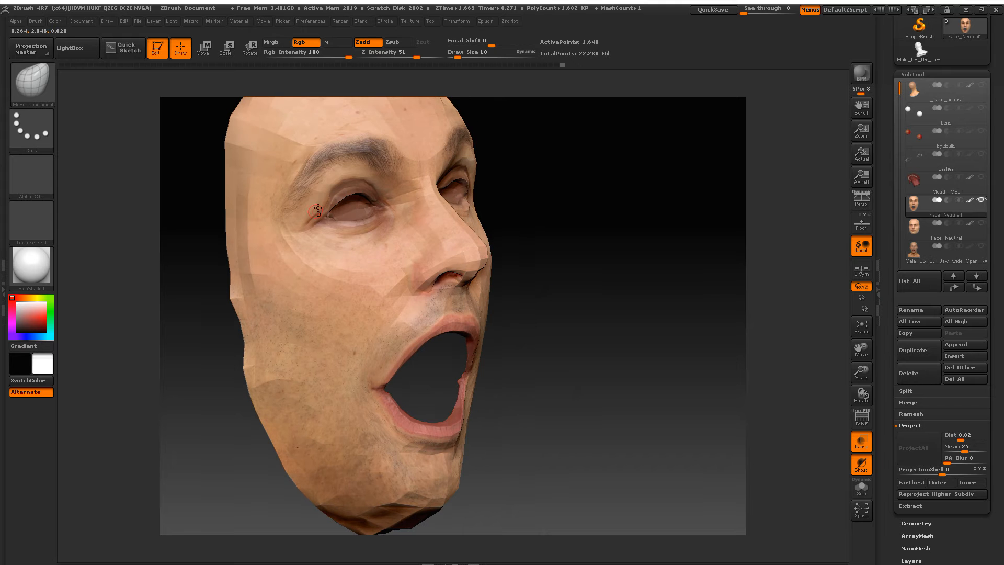
Step: Turn the polygon wireframe back on and show the jaw-open scan subtool again
left_click(860, 421)
right_click_drag(357, 245, 523, 254)
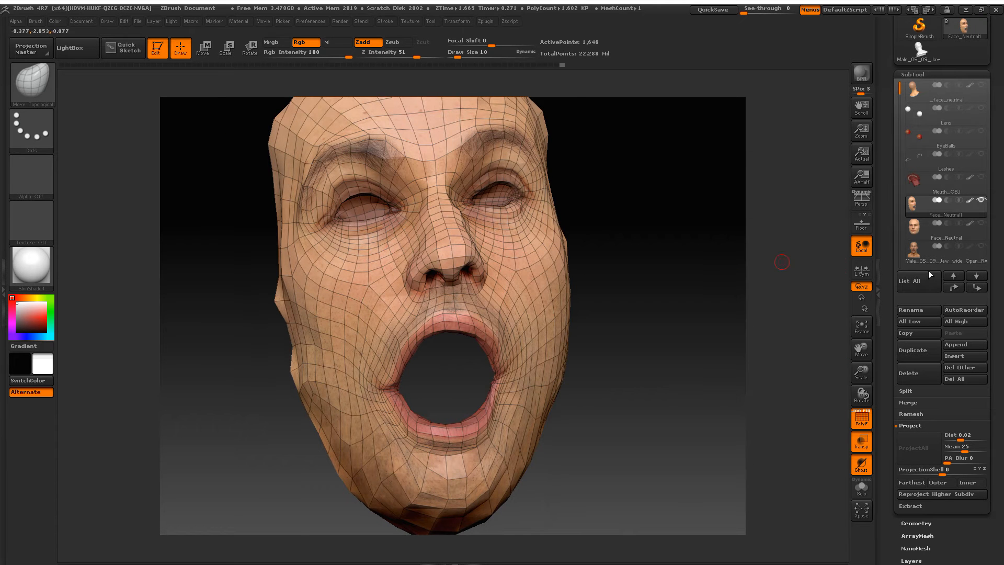
left_click(981, 247)
Step: Set the brush draw size to 20 and fit the mouth corners and adjoining lip edges to the scan, starting on the face's right side
mouse_move(530, 348)
left_mouse_down()
mouse_move(356, 306)
mouse_move(434, 384)
mouse_move(364, 407)
mouse_move(515, 421)
left_mouse_up()
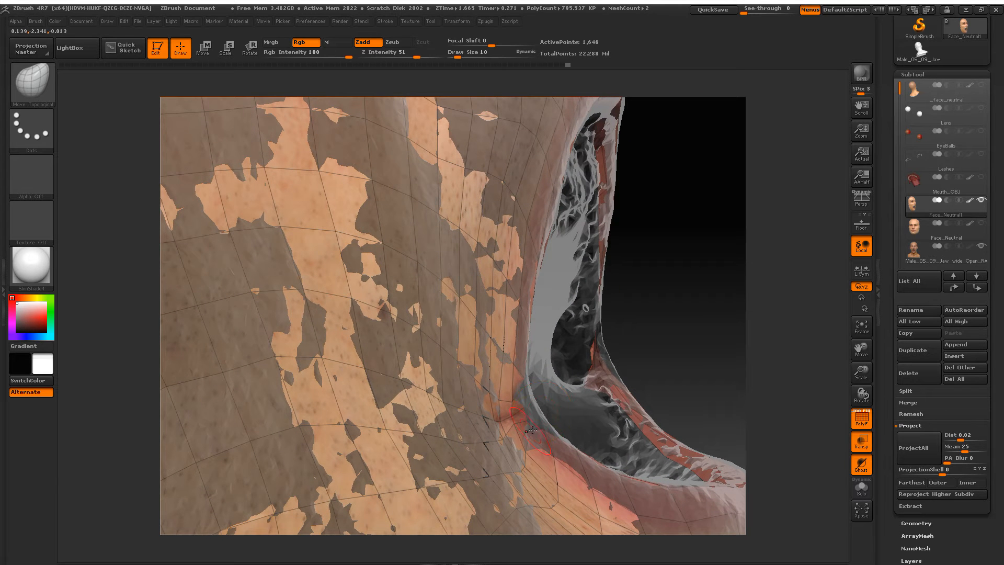
key("shift")
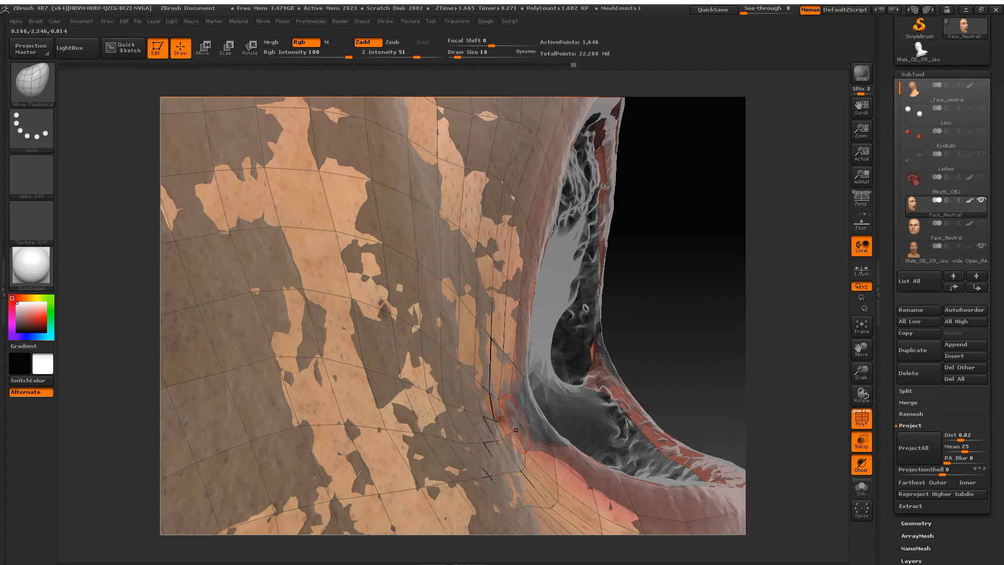
key("space")
left_click(517, 395)
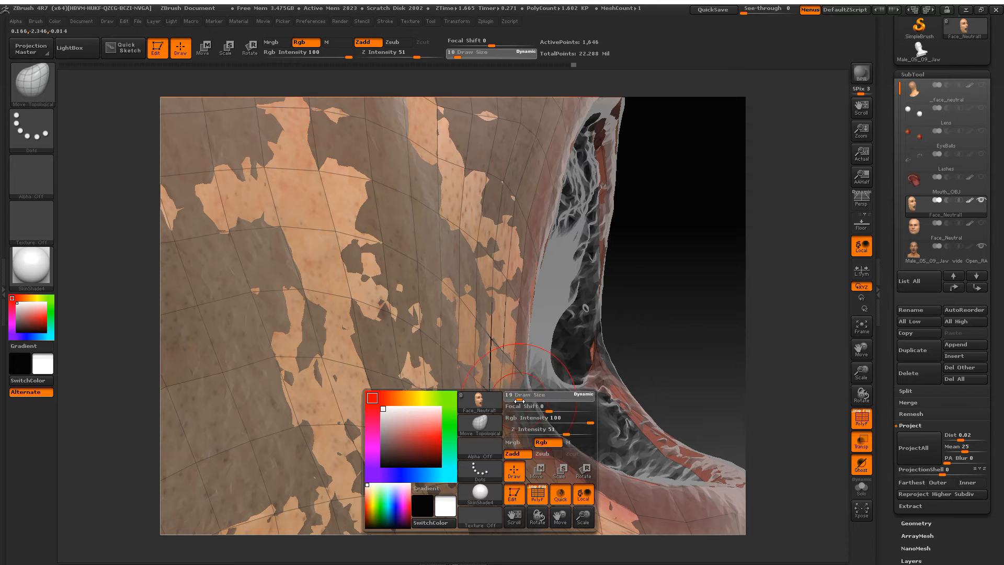
mouse_move(537, 439)
right_mouse_down()
mouse_move(523, 432)
mouse_move(532, 425)
right_mouse_up()
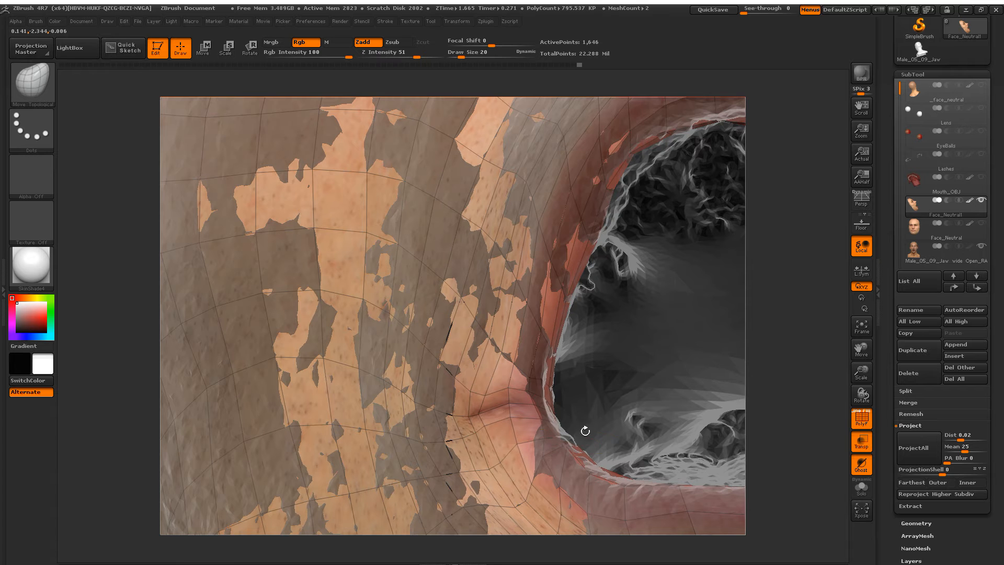
mouse_move(600, 457)
right_mouse_down()
mouse_move(576, 471)
mouse_move(555, 456)
right_mouse_up()
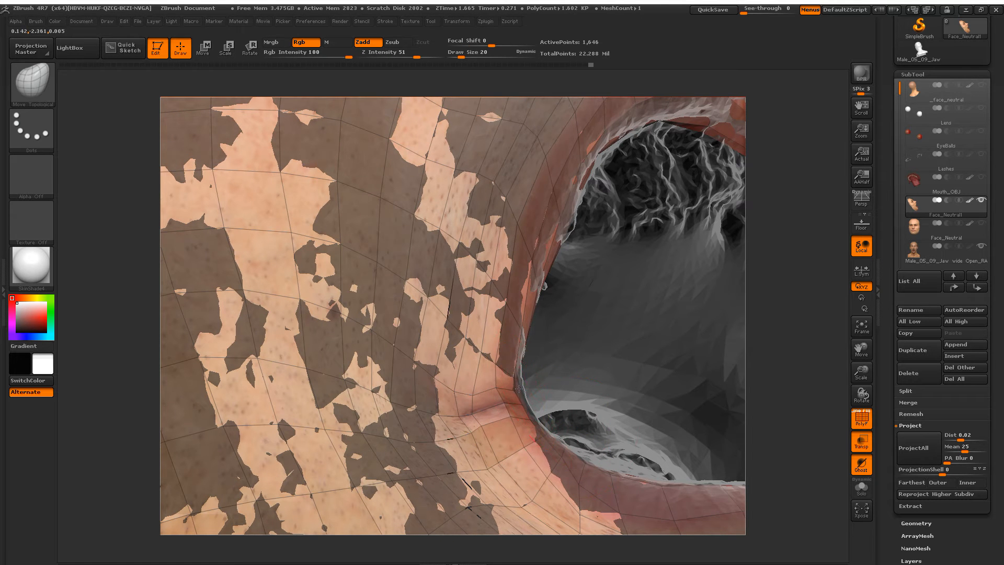
right_click_drag(508, 406, 465, 455)
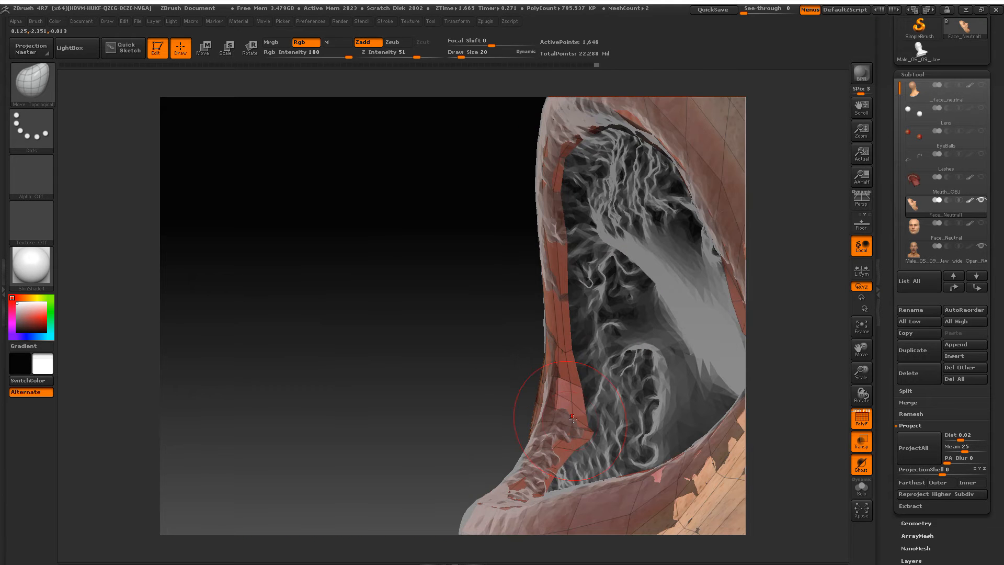
right_click_drag(573, 402, 500, 397)
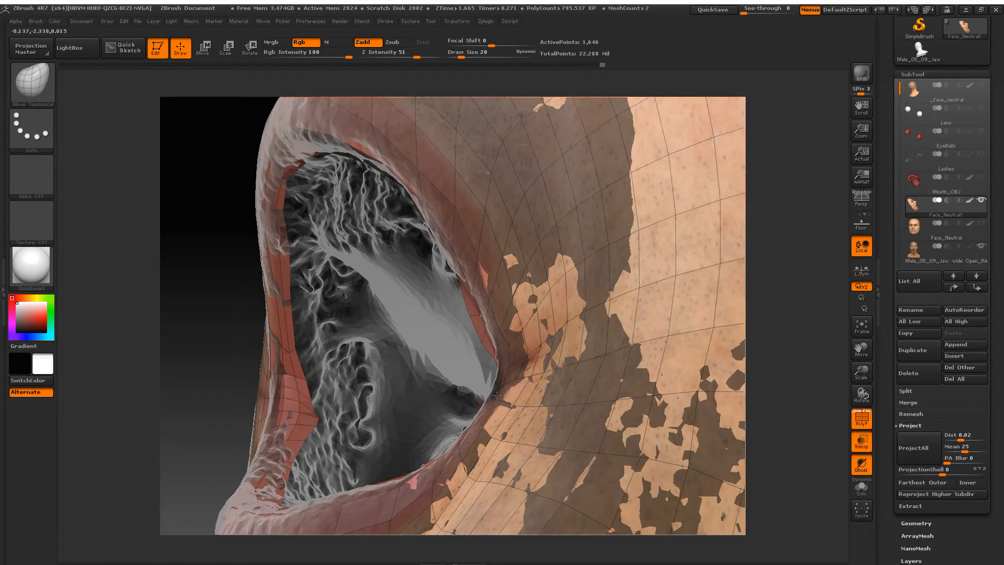
Step: Set the brush draw size to 2 and fit the mouth corner on the face's left side to the scan
right_click_drag(494, 383, 461, 392)
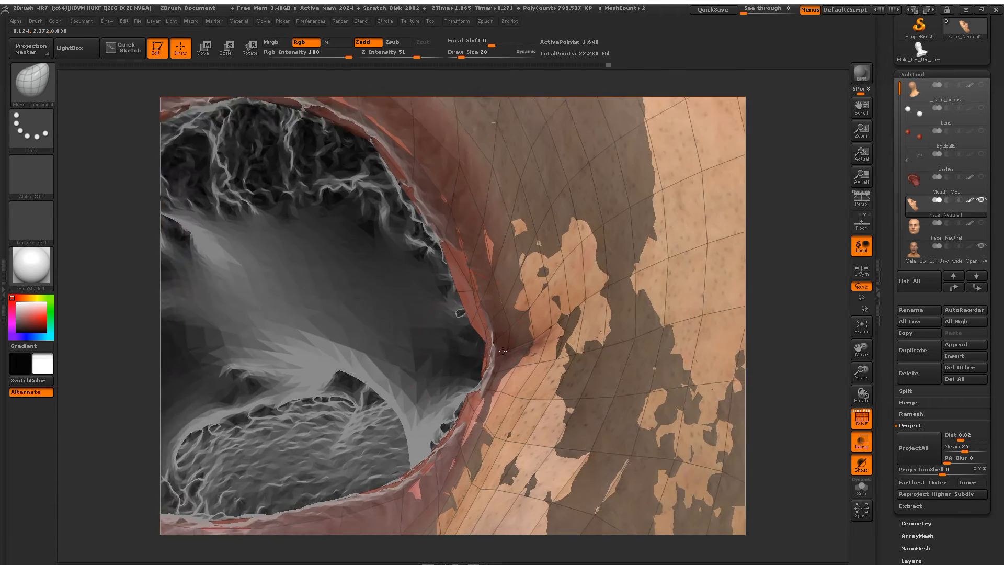
right_click_drag(502, 350, 484, 317)
key("space")
left_click_drag(484, 316, 471, 316)
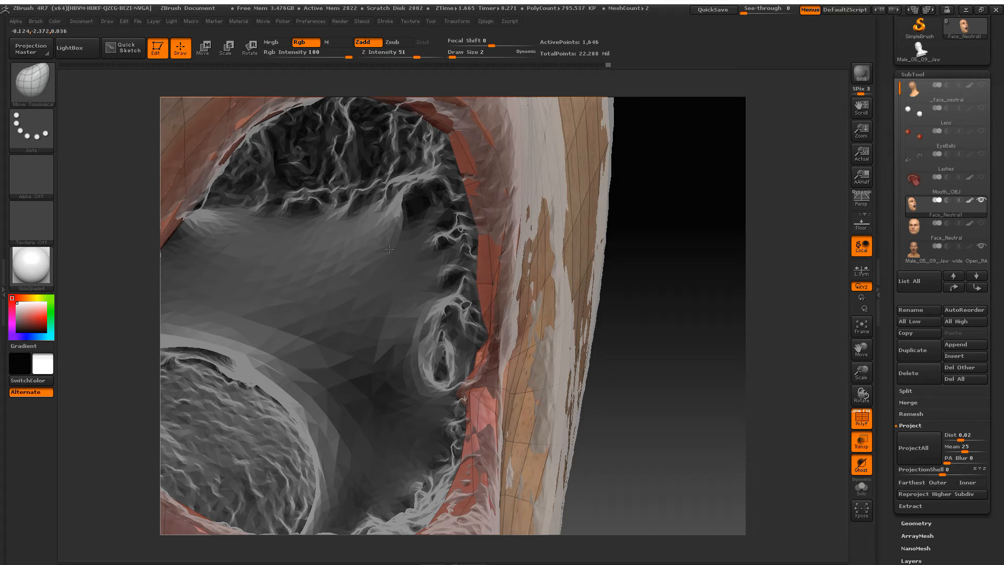
right_click_drag(299, 183, 477, 319)
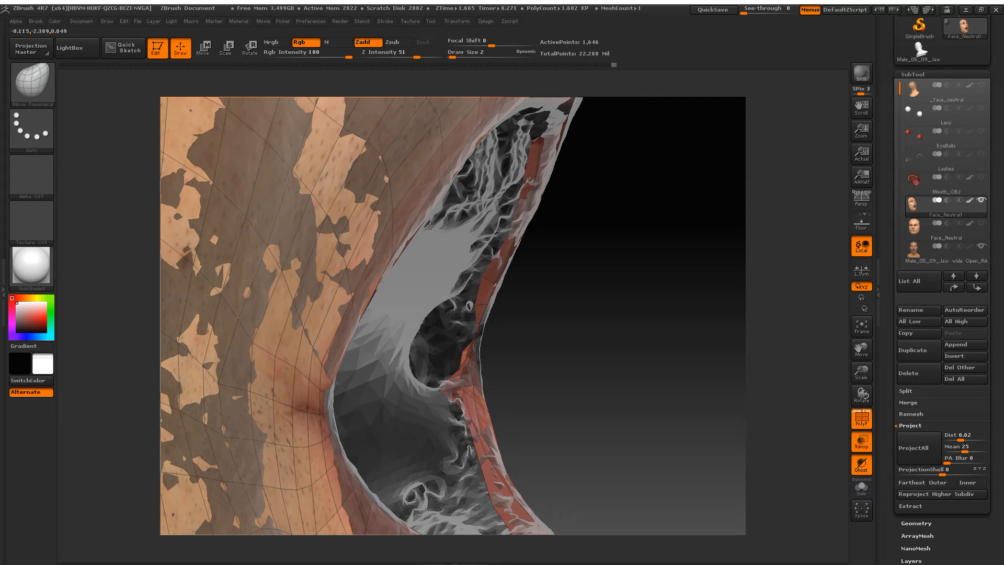
right_click_drag(474, 337, 392, 339)
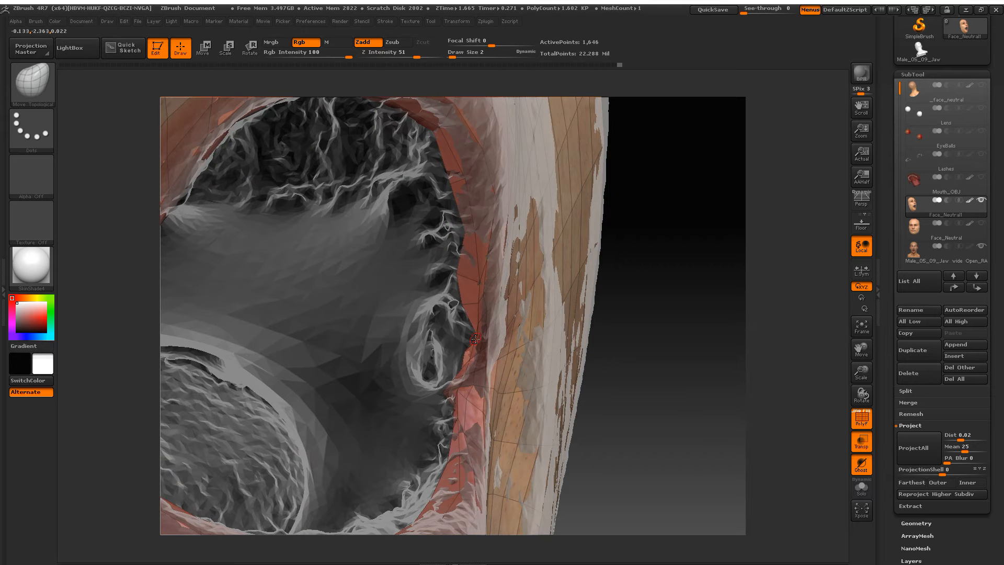
Step: Nudge and smooth the inner lip edge at the face's left mouth corner so it follows the scan
key("space")
left_click(474, 333)
key("space")
left_click(476, 333)
key("shift")
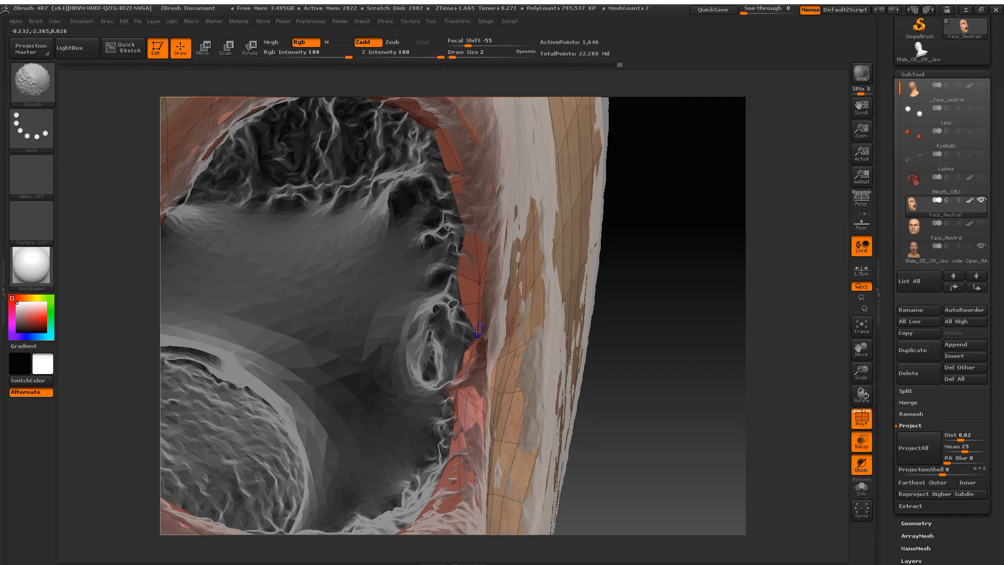
left_click_drag(475, 333, 476, 335)
key("shift")
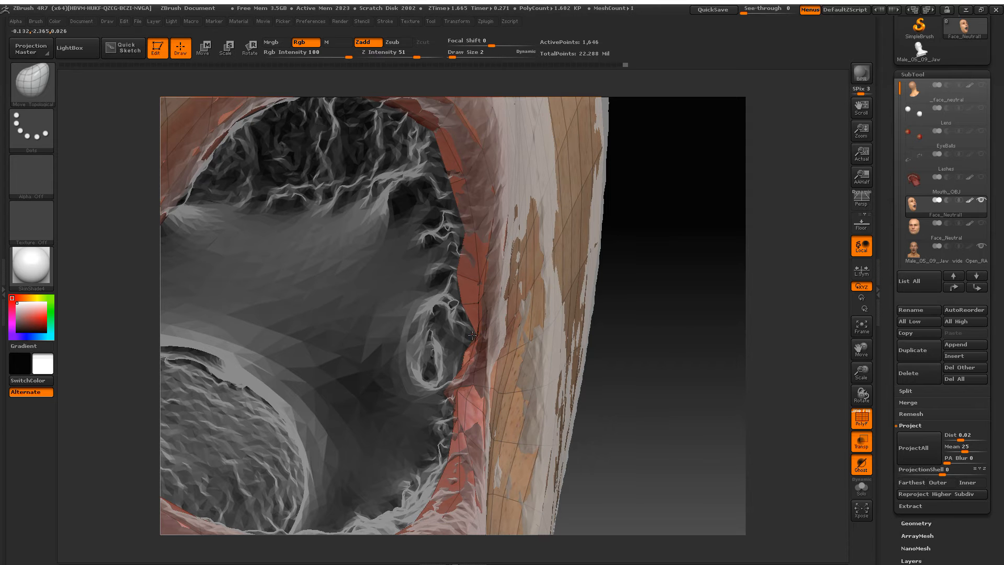
left_click_drag(392, 309, 464, 337)
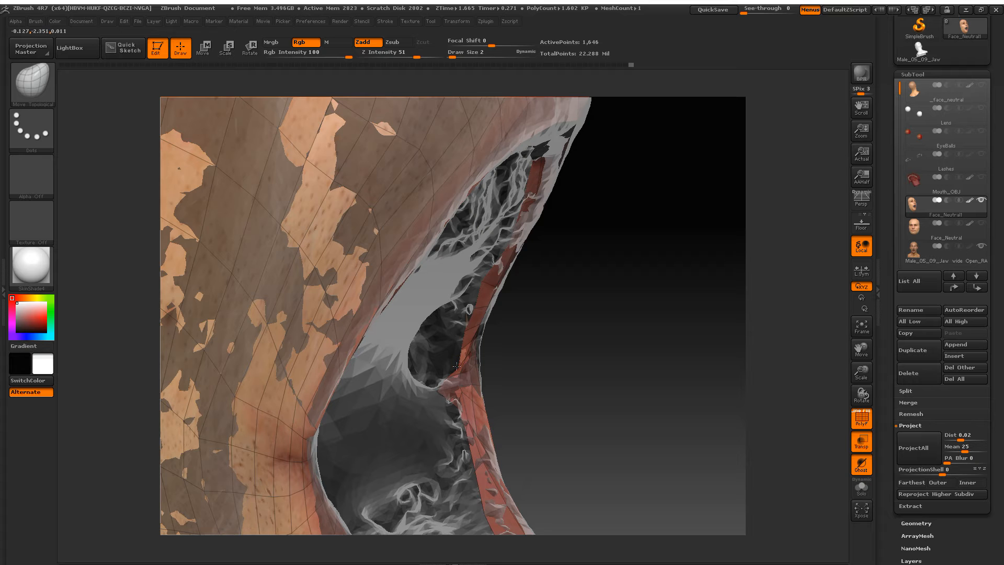
left_click_drag(493, 422, 465, 432)
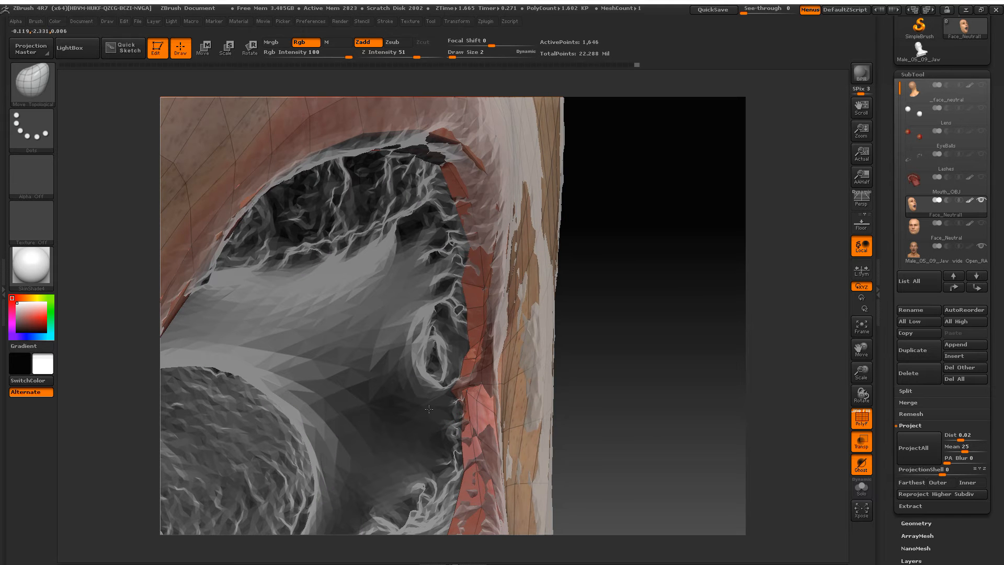
left_click_drag(261, 368, 379, 435)
Step: Set the brush draw size to 10 and smooth the mesh around and inside both nostrils
right_click_drag(379, 435, 465, 340, "alt")
right_click_drag(505, 241, 536, 348, "alt")
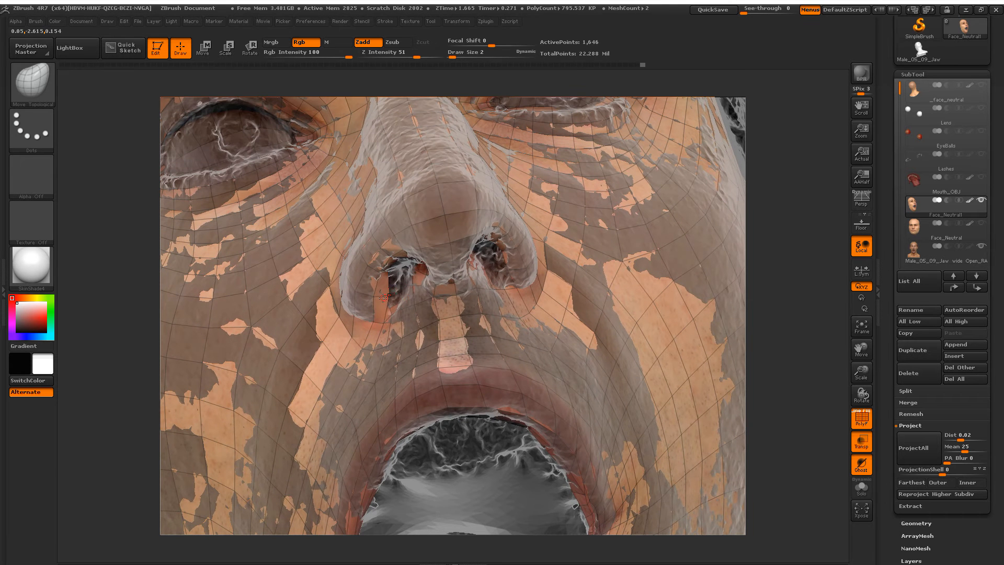
key("space")
left_click_drag(382, 300, 385, 299)
key("shift")
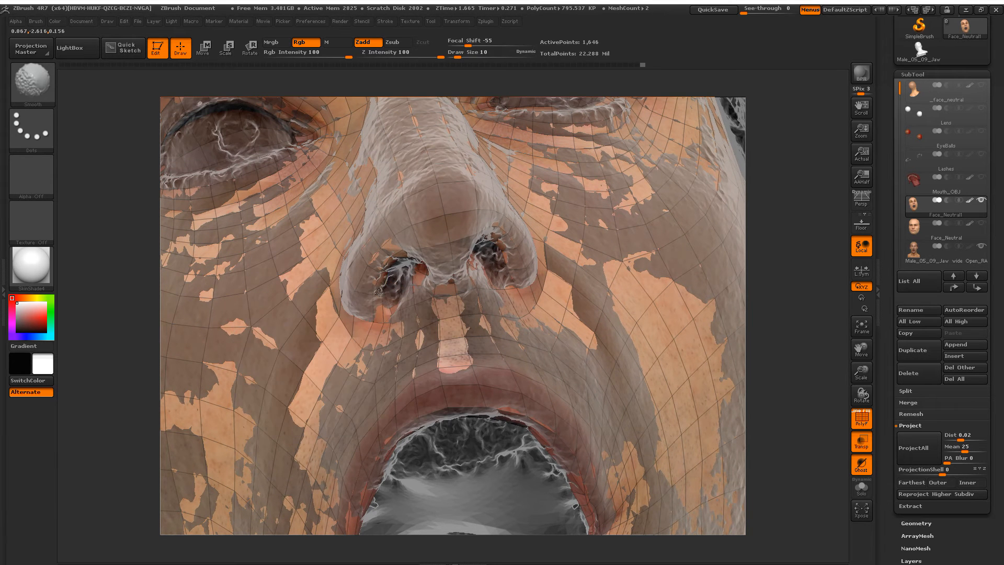
mouse_move(482, 280)
left_mouse_down("shift")
mouse_move(468, 253)
mouse_move(515, 259)
left_mouse_up("shift")
right_click_drag(579, 394, 546, 553, "alt")
left_click_drag(418, 449, 411, 457, "shift")
right_click_drag(566, 386, 561, 447, "alt")
right_click_drag(553, 367, 525, 355)
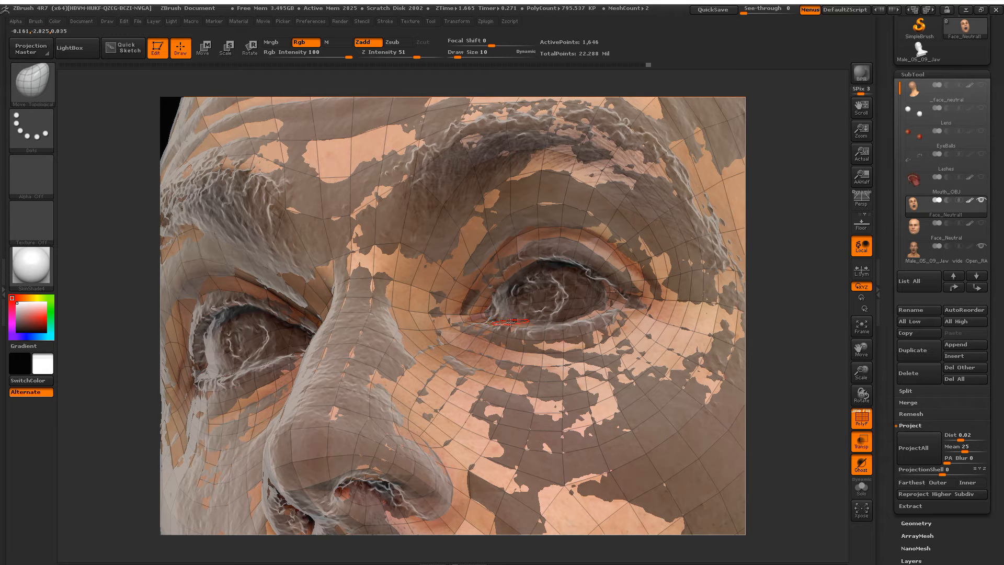
right_click_drag(490, 312, 572, 360, "alt")
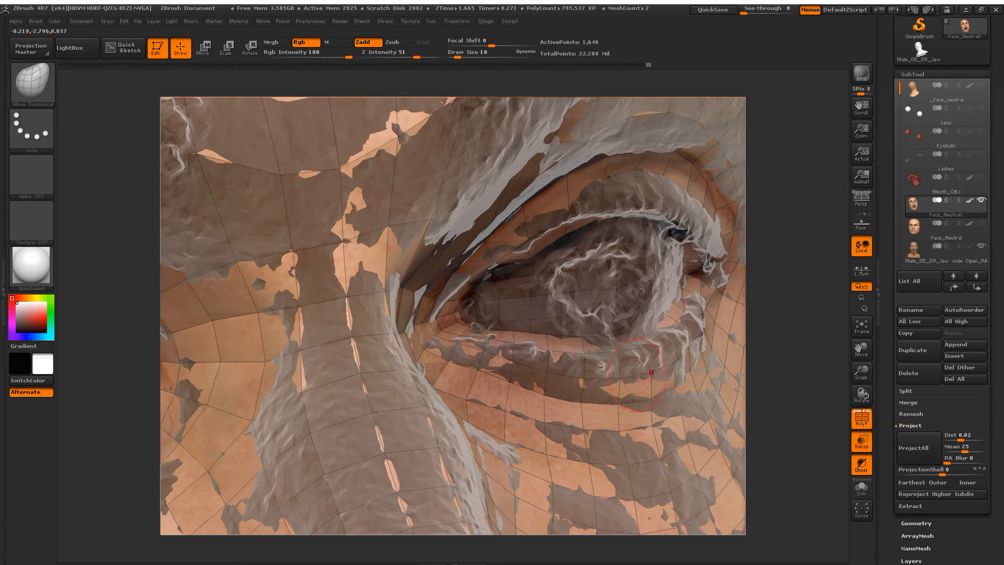
right_click_drag(634, 375, 552, 339, "alt")
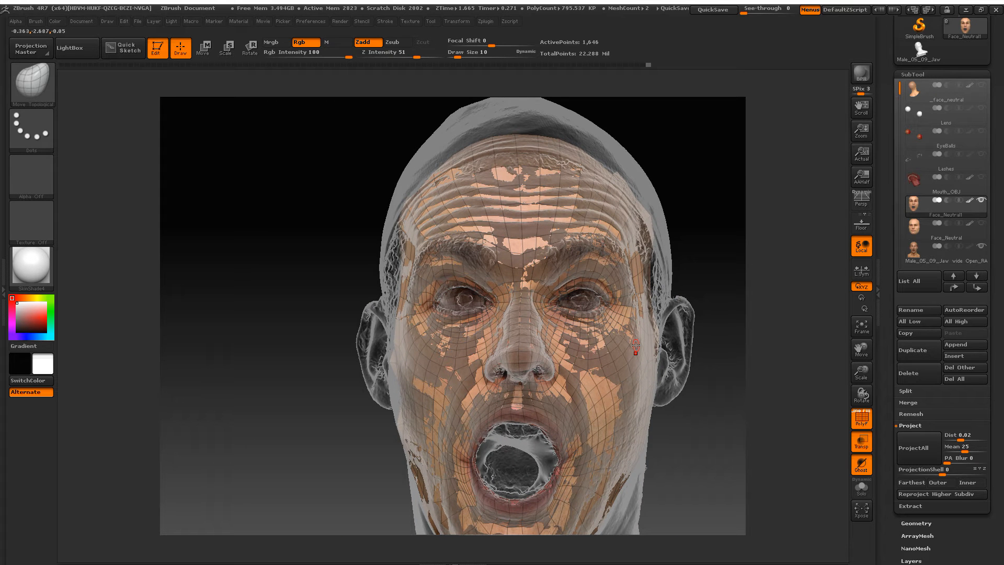
right_click_drag(620, 402, 561, 292)
scroll(888, 438, "down", 5)
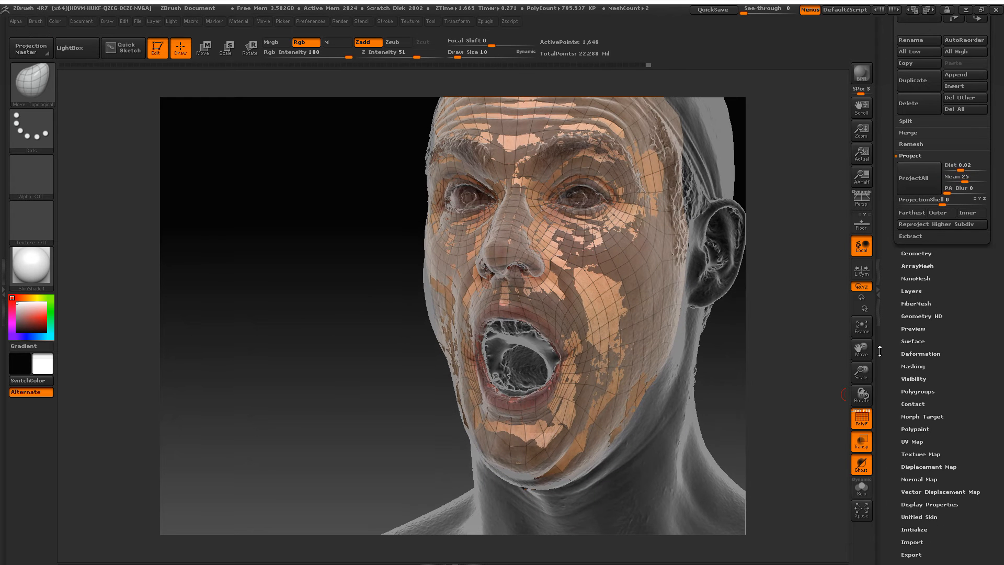
left_click(915, 416)
scroll(888, 155, "up", 2)
left_click(914, 83)
scroll(891, 210, "up", 10)
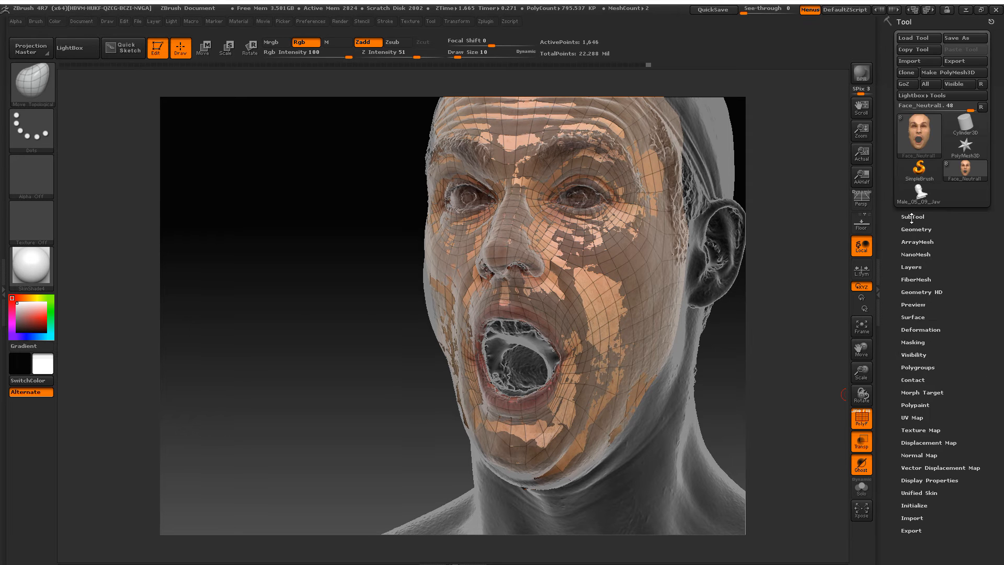
left_click(911, 216)
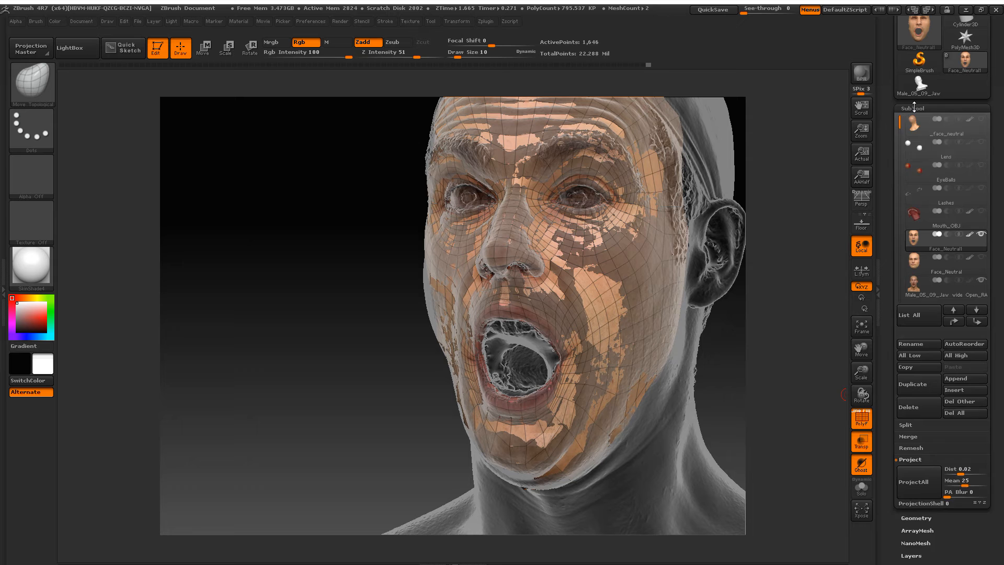
left_click(914, 107)
right_click_drag(586, 341, 565, 379, "shift")
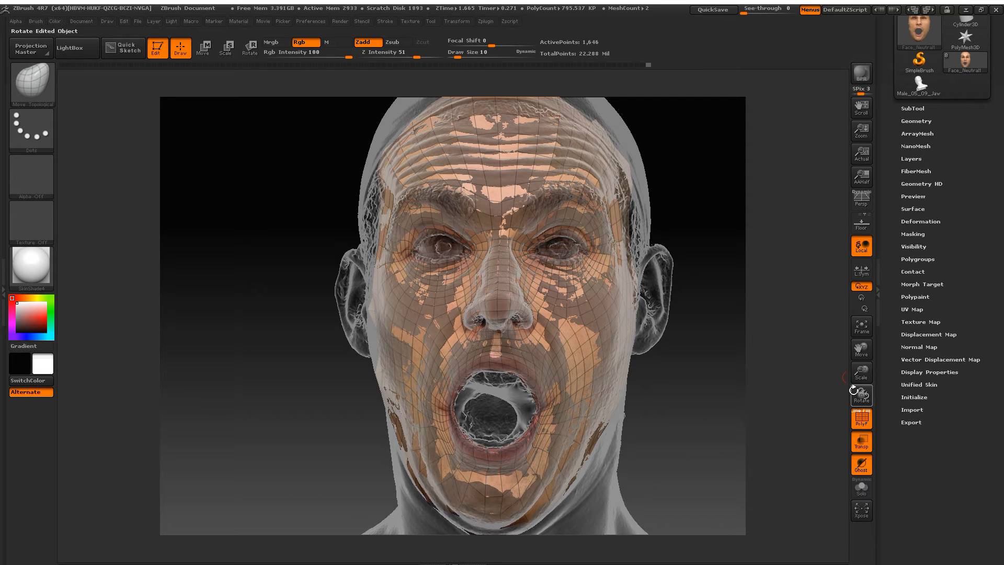
Step: Hide the jaw-open scan subtool so only the low-resolution face is shown
left_click(914, 108)
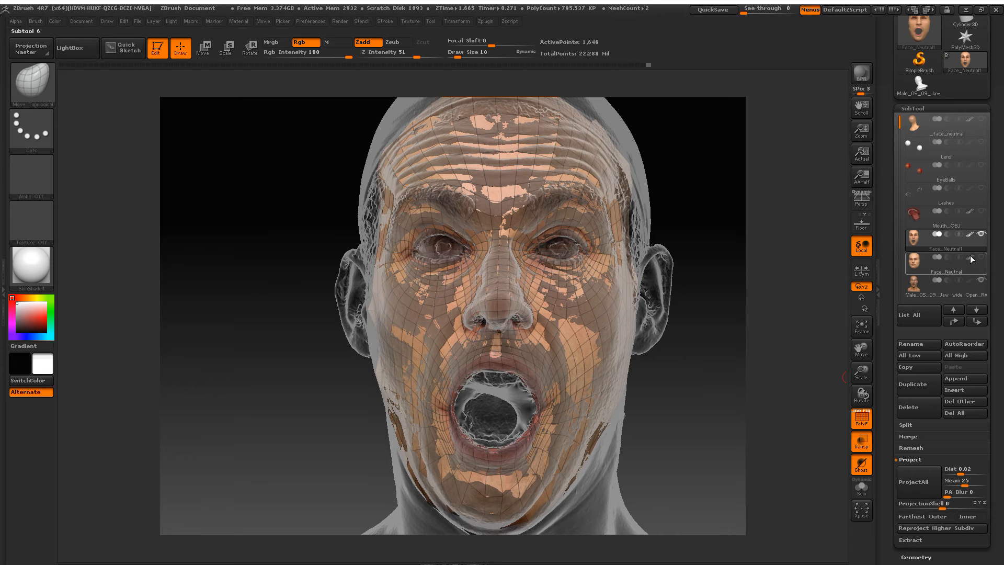
left_click(980, 279)
key("space")
left_click(573, 386)
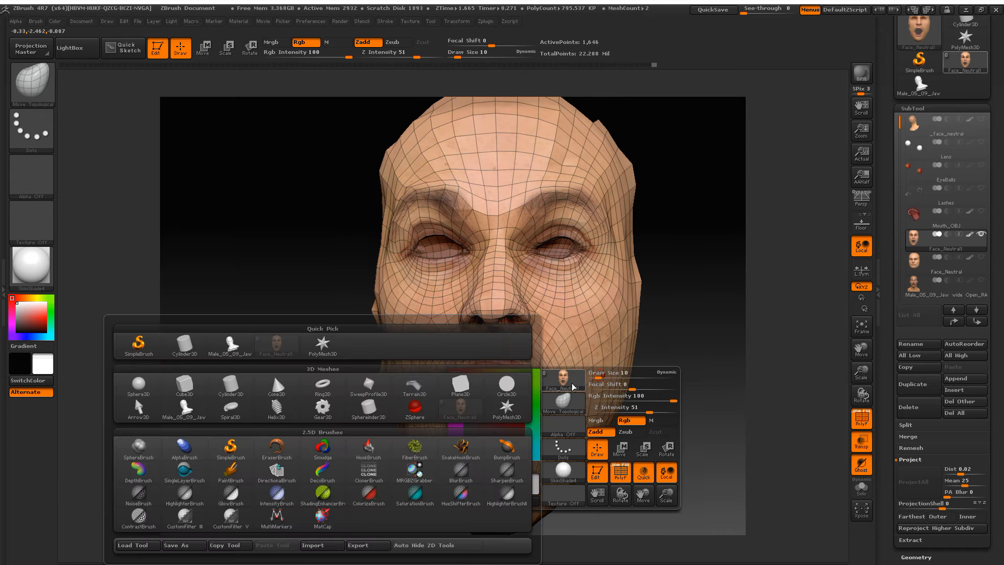
right_click_drag(585, 362, 561, 415, "ctrl")
Step: Set the brush draw size to 26 and smooth the lower cheeks, jaw and chin around the open mouth
key("space")
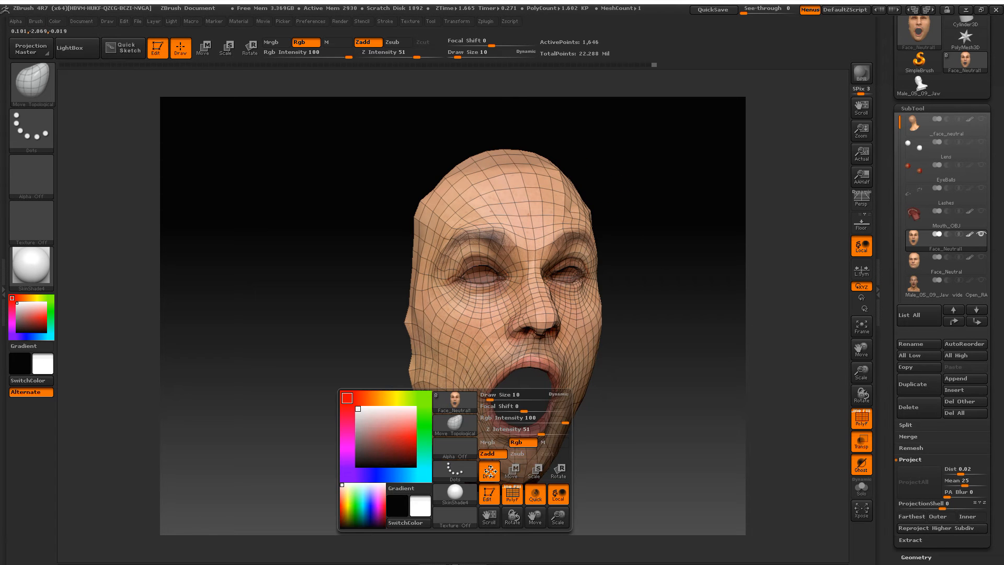
left_click_drag(490, 402, 496, 402)
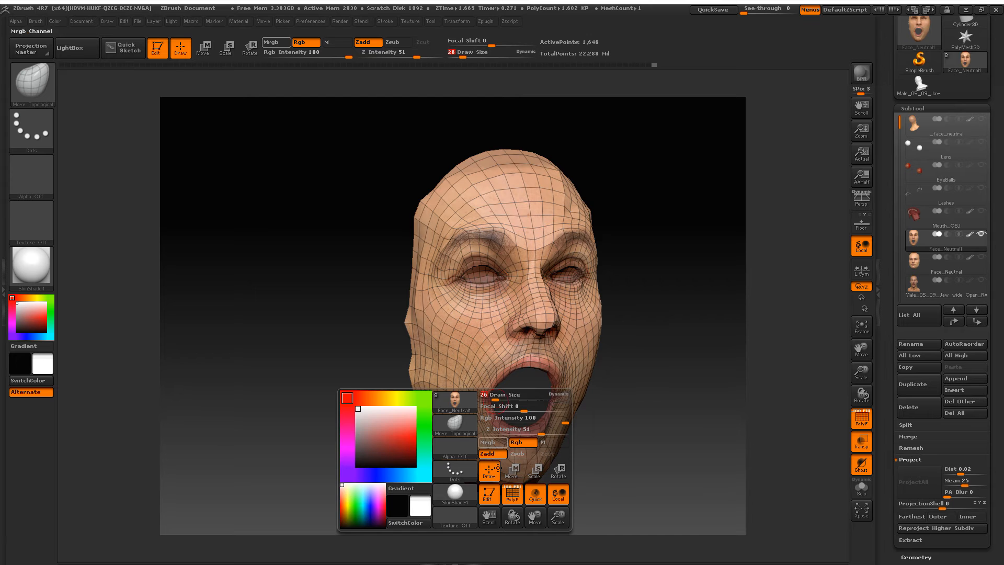
left_click_drag(496, 464, 492, 462, "shift")
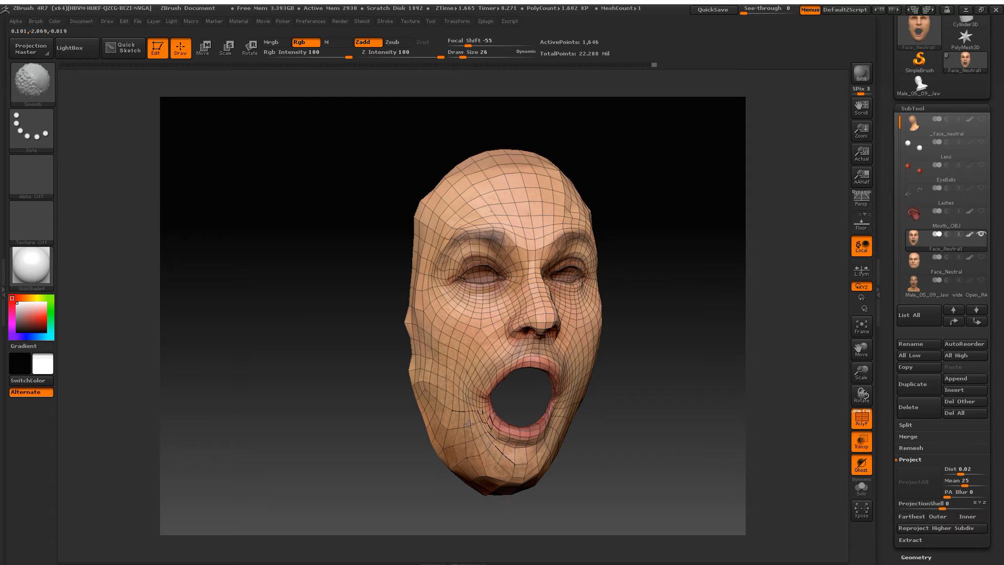
left_click_drag(458, 428, 444, 407, "shift")
right_click_drag(554, 460, 498, 443)
mouse_move(520, 472)
left_mouse_down("shift")
mouse_move(494, 472)
mouse_move(589, 449)
left_mouse_up("shift")
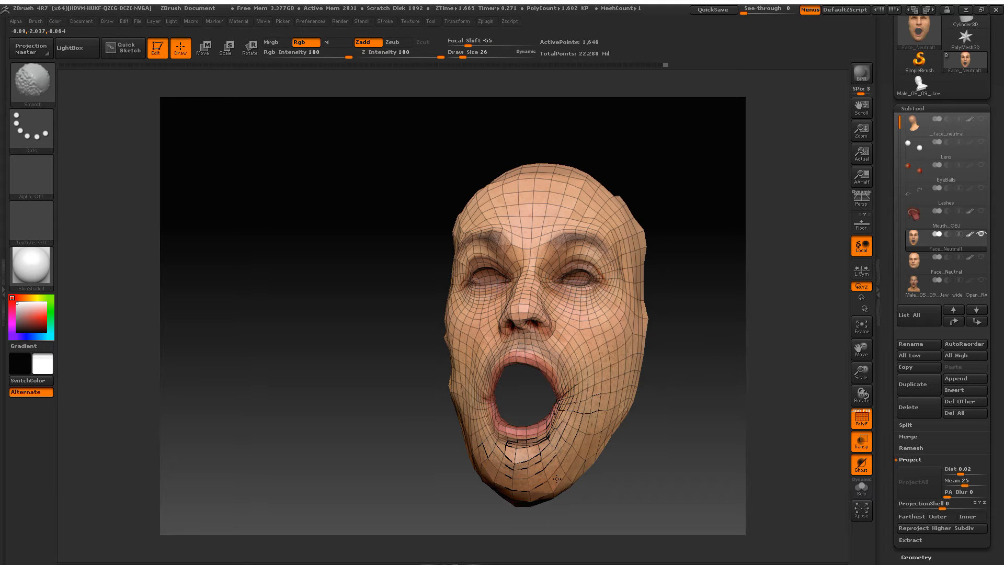
Step: Project the face onto the jaw-open scan with the scan visible, using ProjectAll, and hide the scan again
left_click(980, 280)
left_click(916, 476)
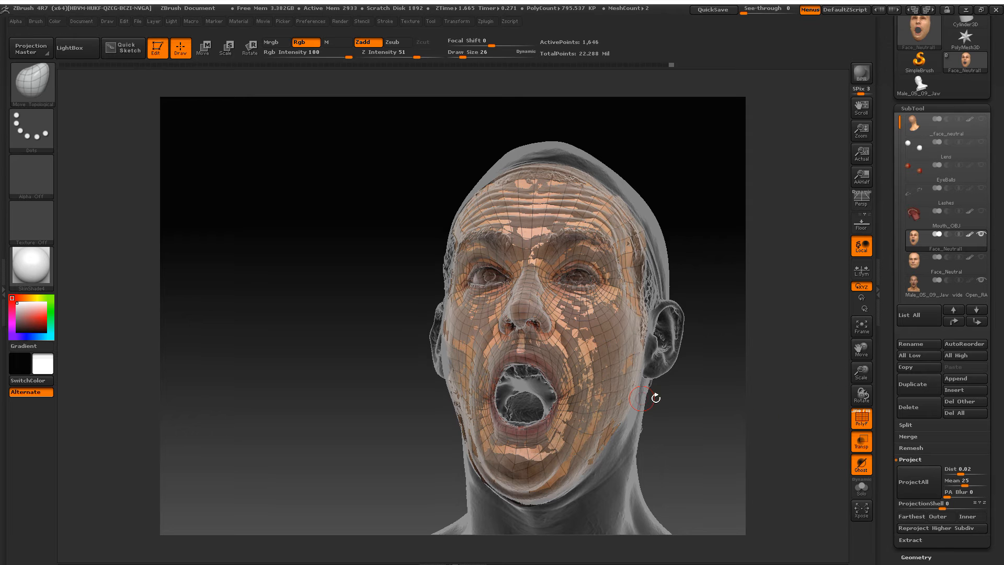
left_click(980, 279)
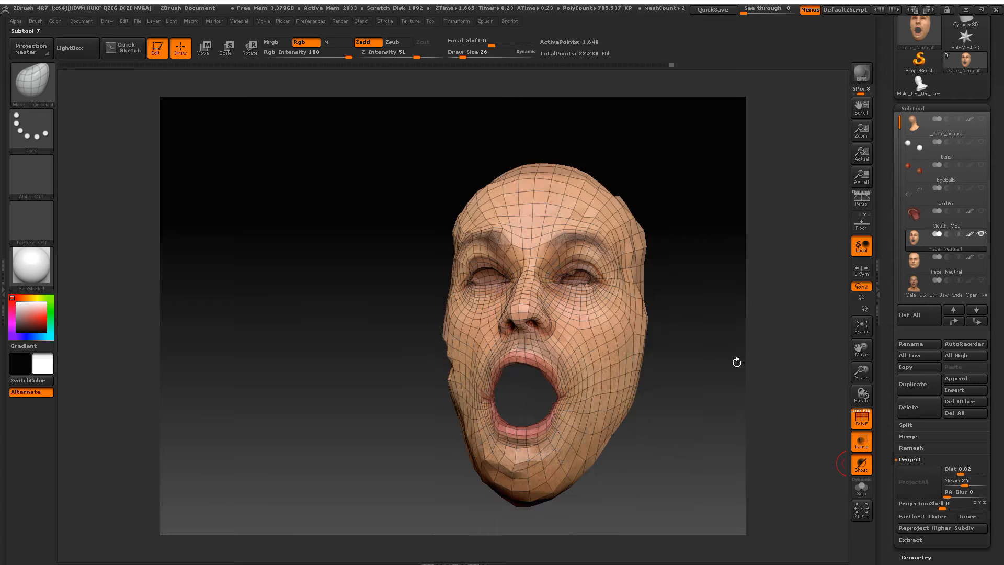
left_click_drag(737, 359, 564, 365)
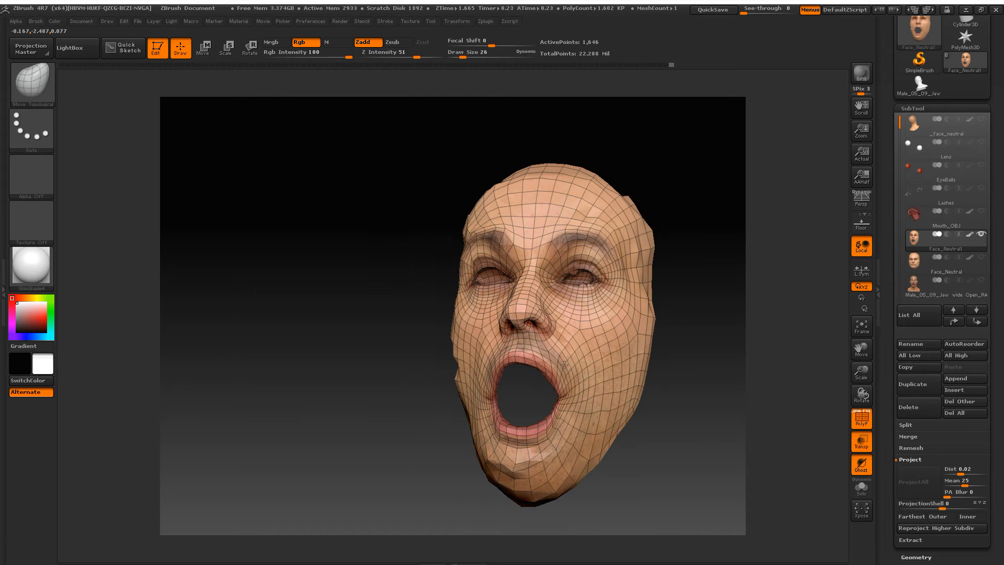
Step: Set the brush draw size to 13 and smooth the eyelid edges and corners of the face's left eye
mouse_move(559, 317)
right_mouse_down("ctrl")
mouse_move(594, 287)
mouse_move(608, 292)
mouse_move(675, 259)
mouse_move(598, 271)
right_mouse_up("ctrl")
key("space")
left_click_drag(578, 274, 569, 274)
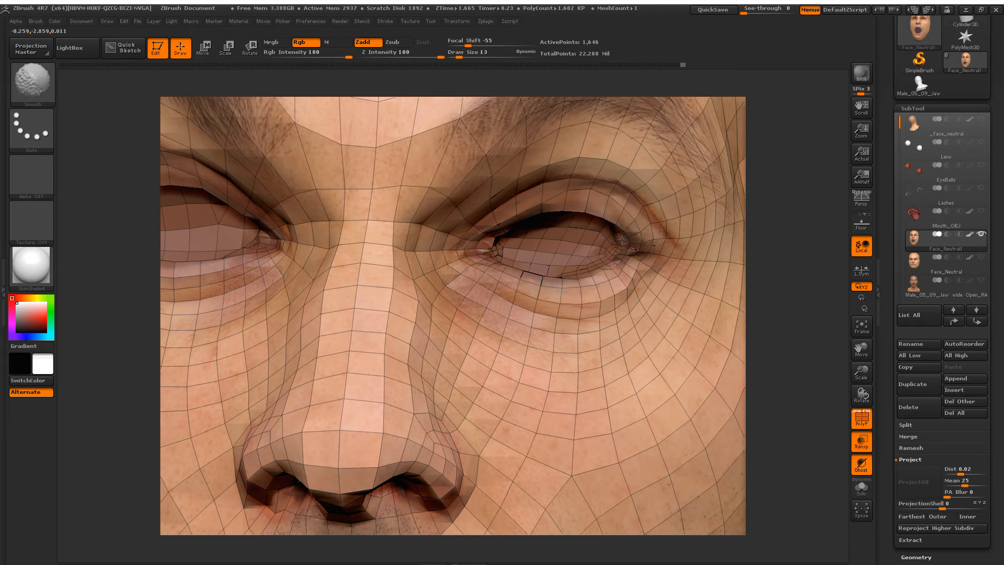
right_click_drag(644, 274, 516, 243)
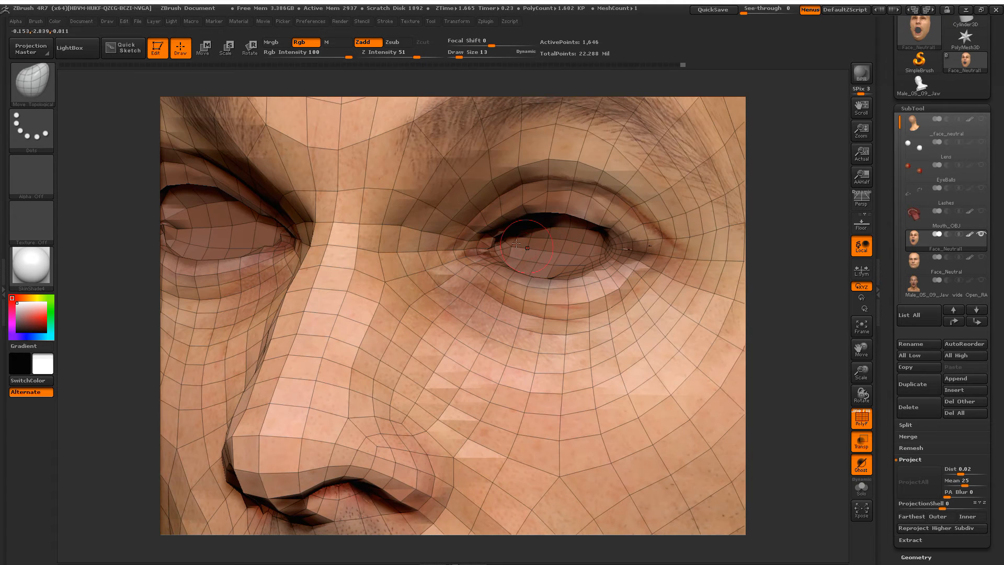
right_click_drag(542, 310, 497, 267, "ctrl")
mouse_move(410, 270)
right_mouse_down()
mouse_move(444, 325)
mouse_move(418, 261)
right_mouse_up()
Step: Even out the faceted polygons of the chin and jaw below the lower lip
right_click_drag(473, 393, 475, 331, "alt")
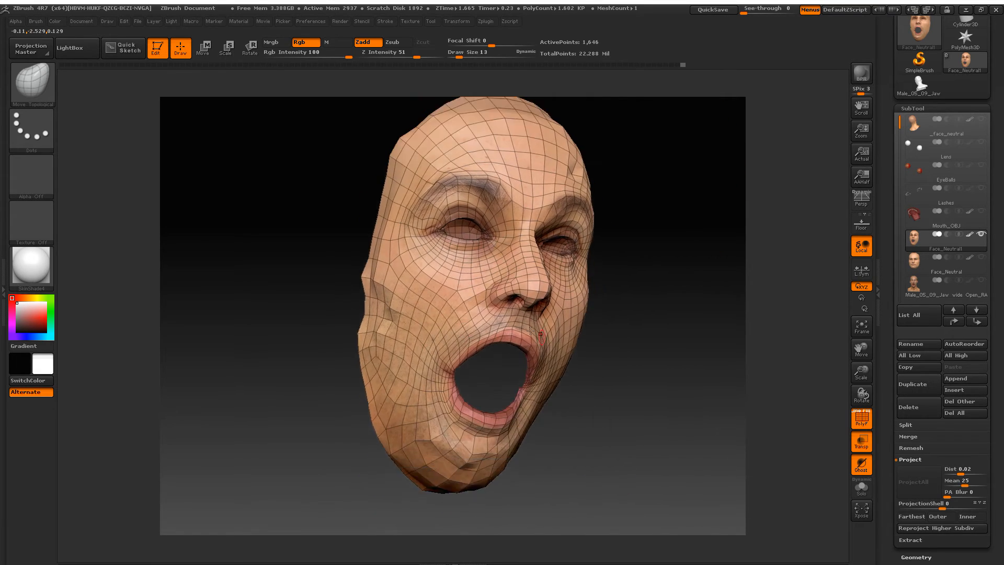
right_click_drag(609, 403, 560, 411)
right_click_drag(568, 345, 578, 249, "alt")
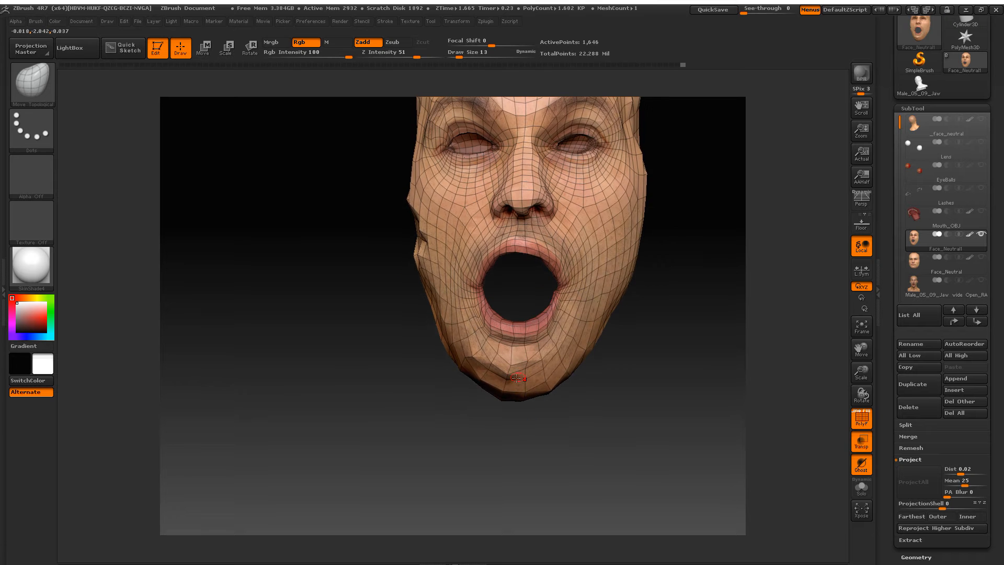
right_click_drag(546, 374, 510, 377)
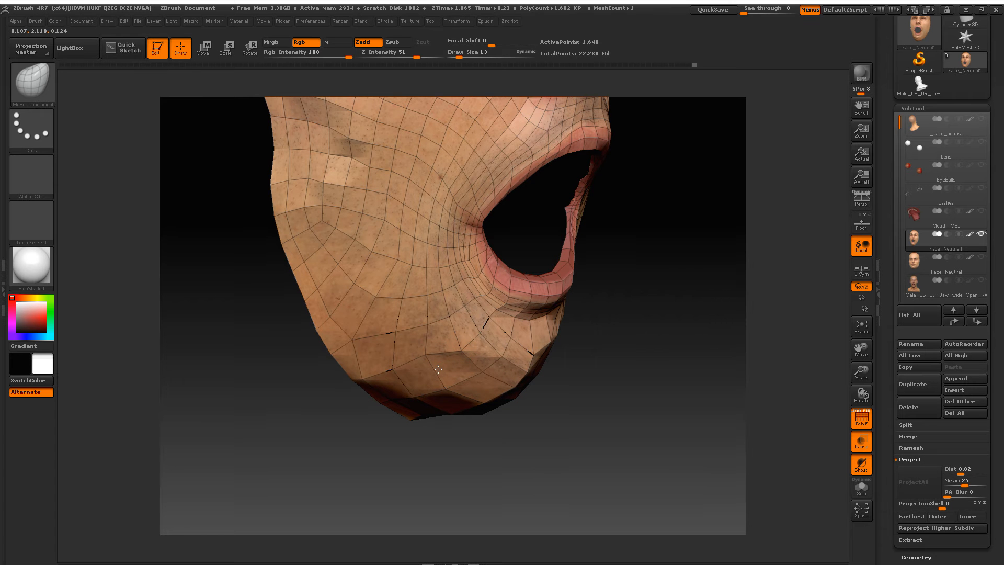
right_click_drag(544, 360, 524, 352)
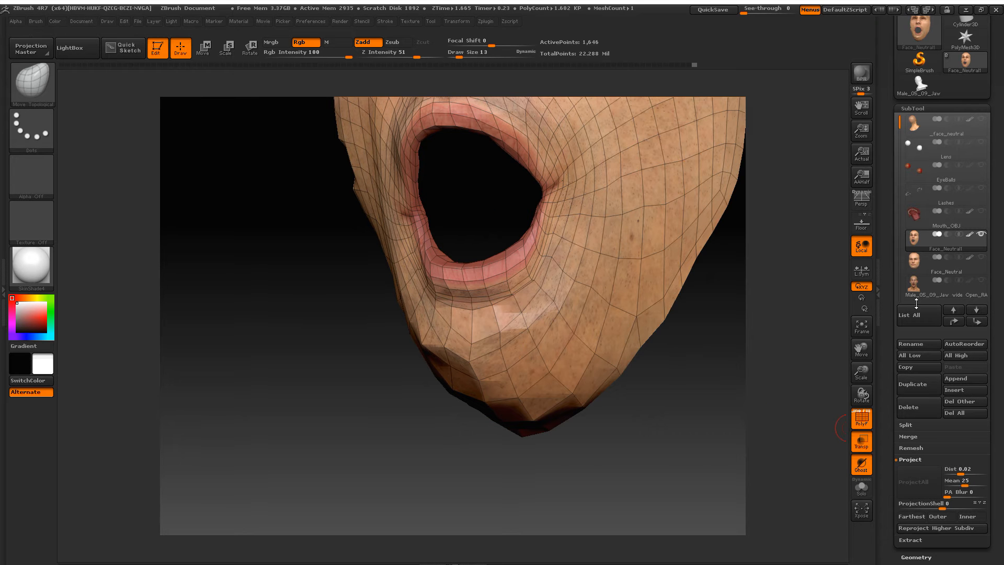
Step: Show the jaw-open scan and inflate the chin below the lower lip using the Inflat brush at draw size 62
left_click(980, 281)
right_click_drag(498, 335, 570, 341)
left_click(42, 85)
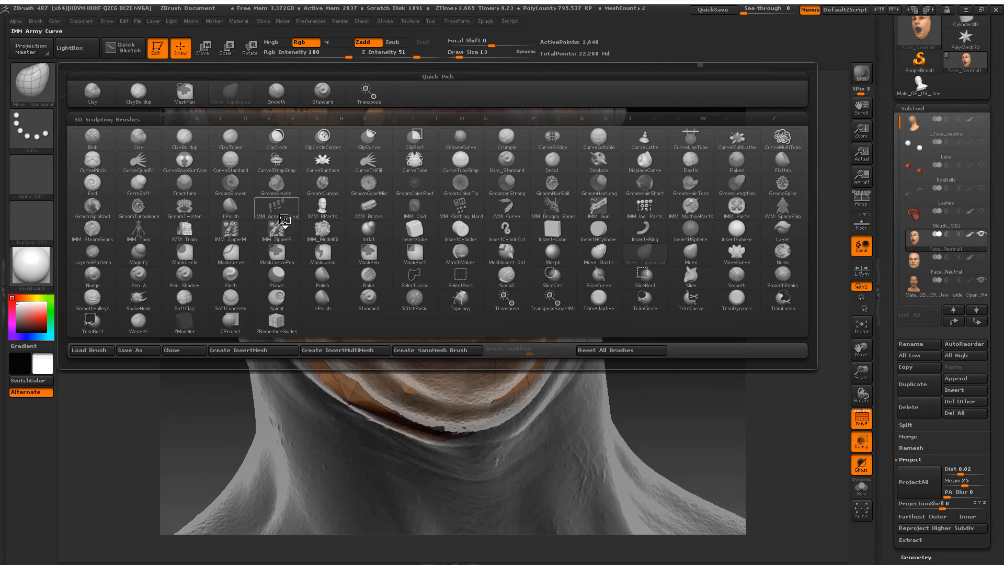
key("i")
left_click(365, 234)
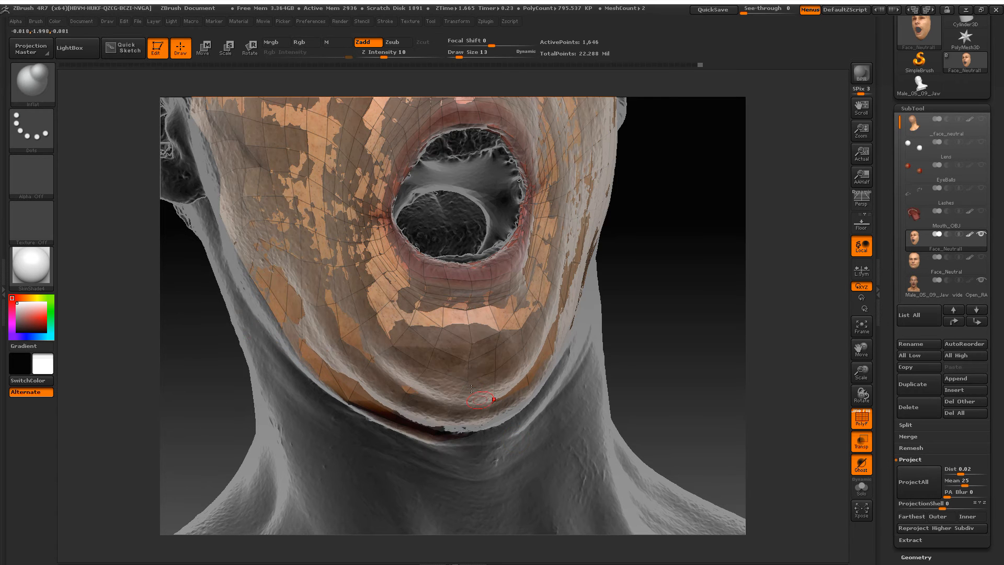
key("space")
mouse_move(462, 383)
left_mouse_down()
mouse_move(473, 383)
mouse_move(459, 371)
left_mouse_up()
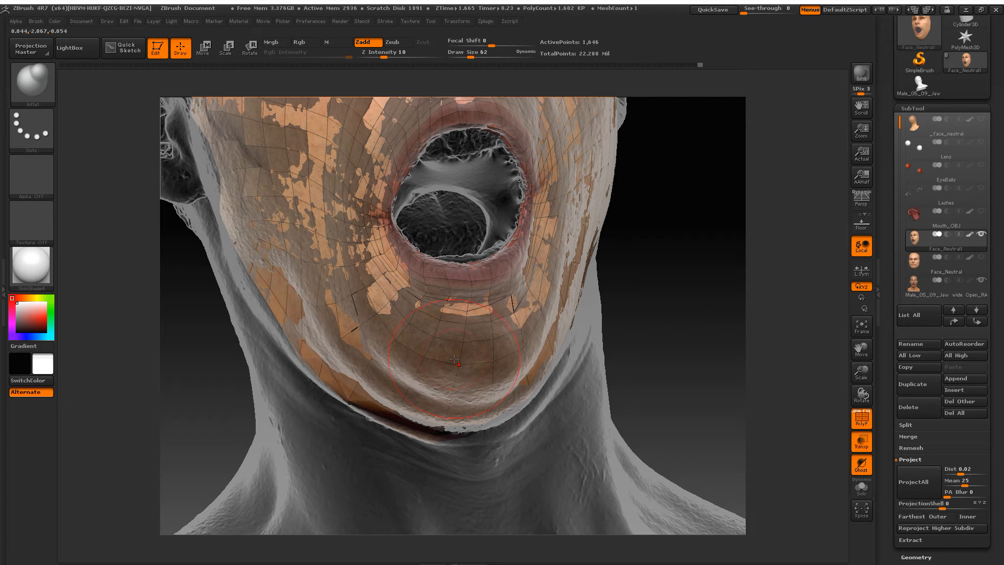
left_click_drag(471, 379, 456, 360)
left_click_drag(496, 330, 512, 340)
Step: Inflate the jawline and lower cheeks on both sides of the mouth toward the scan surface
mouse_move(656, 335)
left_mouse_down()
mouse_move(479, 338)
mouse_move(486, 344)
left_mouse_up()
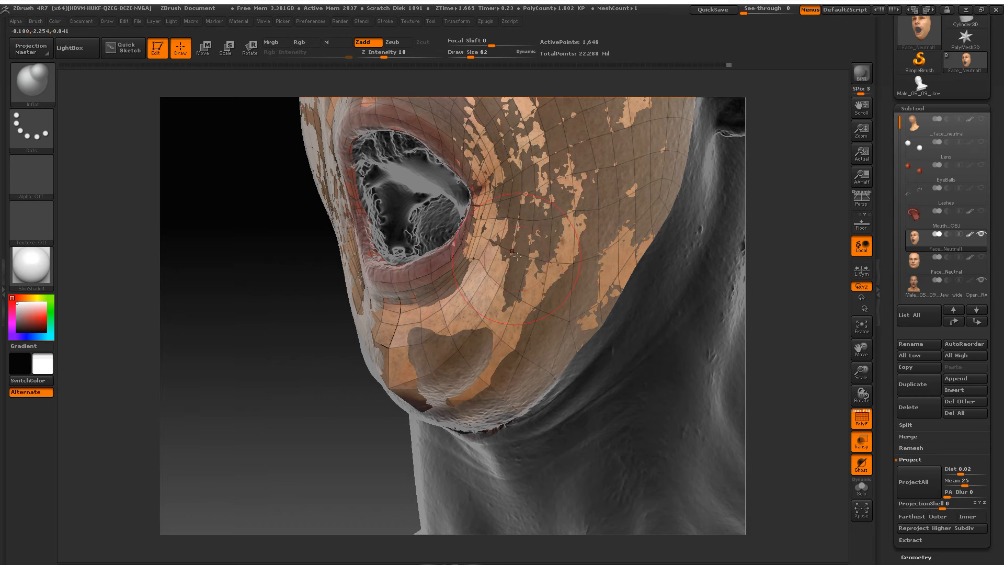
mouse_move(251, 335)
left_mouse_down()
mouse_move(335, 343)
mouse_move(321, 314)
mouse_move(335, 355)
left_mouse_up()
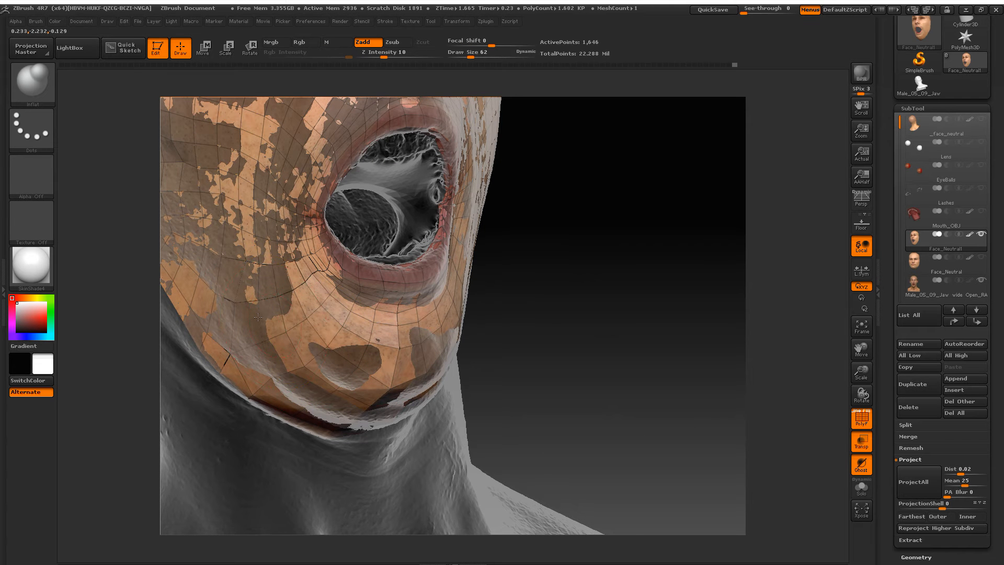
left_click_drag(282, 314, 224, 251)
left_click_drag(318, 347, 284, 281)
left_click_drag(270, 236, 313, 268)
mouse_move(570, 389)
left_mouse_down()
mouse_move(494, 395)
mouse_move(478, 379)
mouse_move(418, 375)
mouse_move(500, 419)
mouse_move(507, 413)
left_mouse_up()
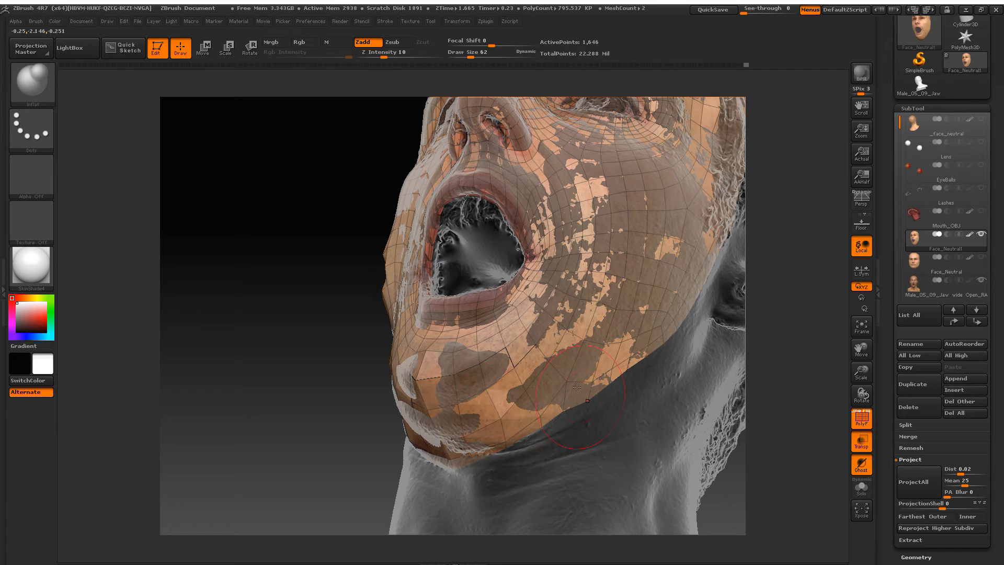
left_click_drag(577, 387, 597, 340)
left_click_drag(625, 276, 617, 290)
Step: Project the inflated face onto the visible scan with ProjectAll and hide the scan again
mouse_move(360, 335)
left_mouse_down()
mouse_move(515, 361)
mouse_move(525, 343)
left_mouse_up()
right_click_drag(525, 344, 473, 319, "ctrl")
mouse_move(497, 432)
right_mouse_down("ctrl")
mouse_move(497, 400)
mouse_move(512, 397)
right_mouse_up("ctrl")
left_click(917, 476)
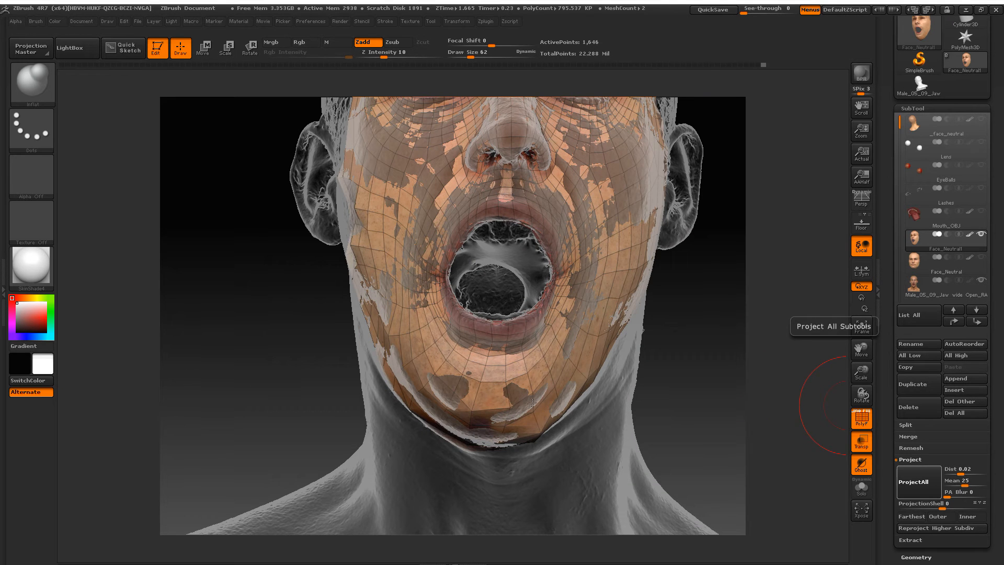
mouse_move(567, 374)
right_mouse_down()
mouse_move(528, 365)
mouse_move(575, 361)
right_mouse_up()
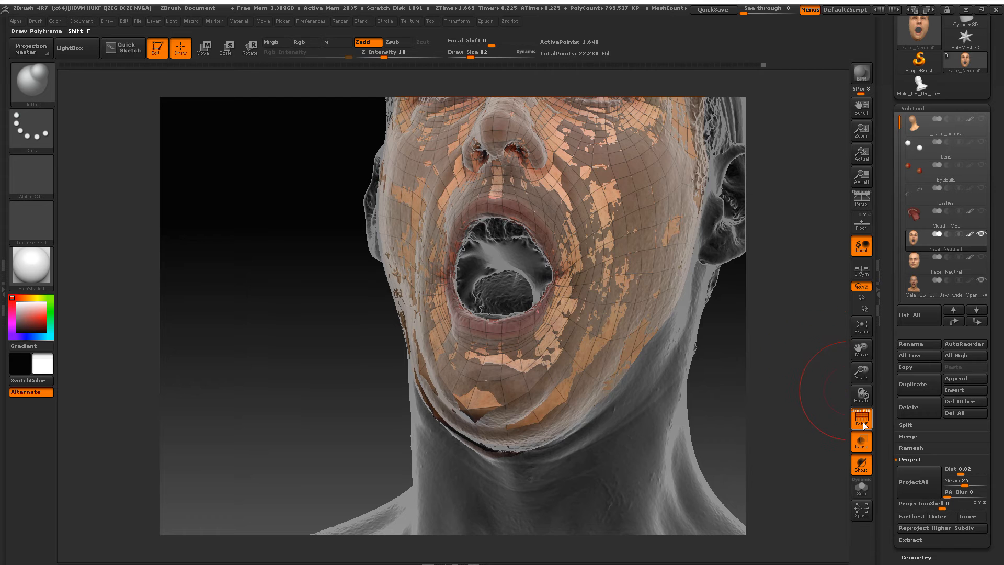
left_click(981, 281)
Step: Show the scan, set the brush draw size to 19, and smooth the jagged upper eyelid edge of the face's left eye
right_click_drag(487, 369, 514, 357)
right_click_drag(588, 245, 496, 411, "alt")
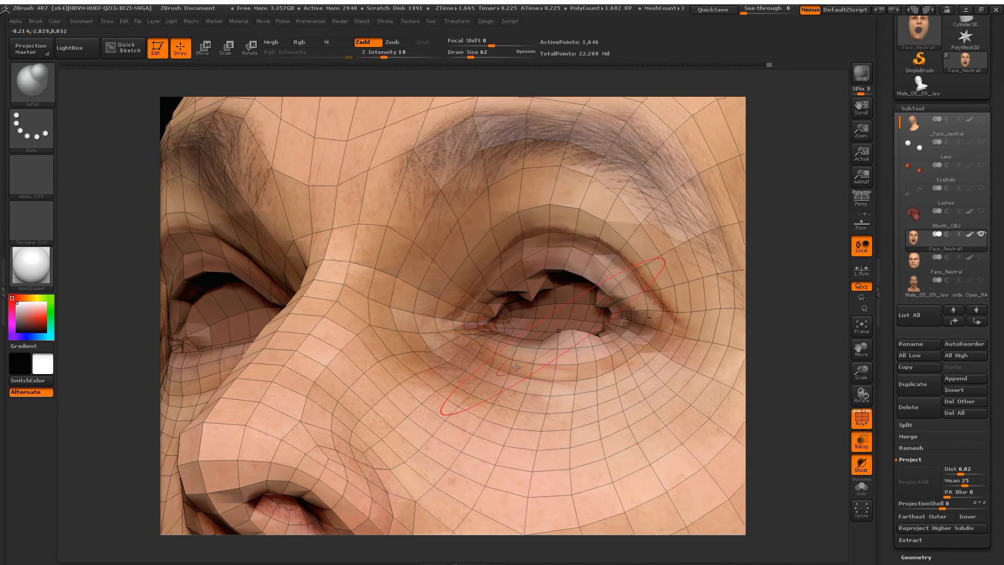
right_click_drag(555, 345, 525, 363, "alt")
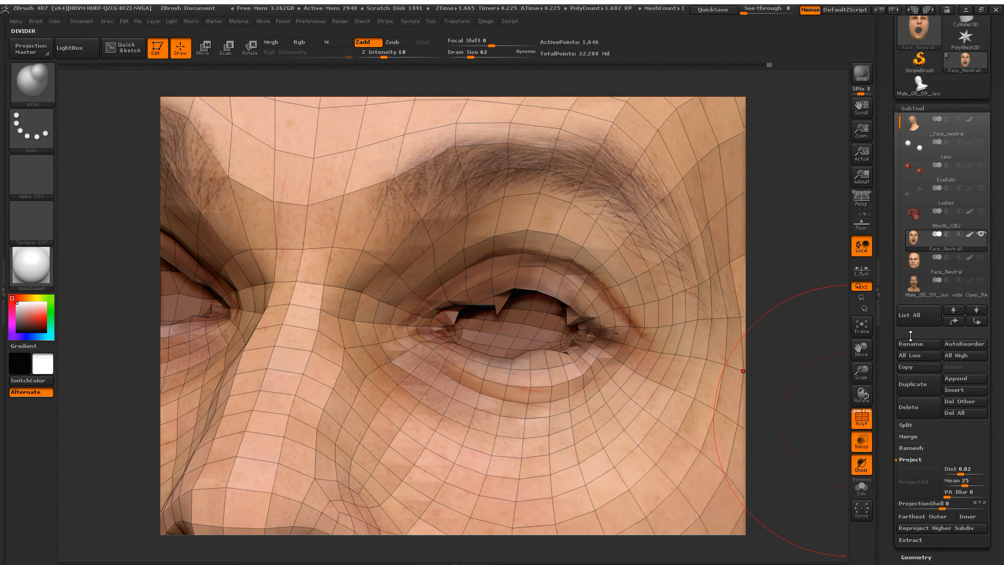
left_click(980, 280)
mouse_move(528, 339)
right_mouse_down()
mouse_move(541, 321)
mouse_move(500, 310)
right_mouse_up()
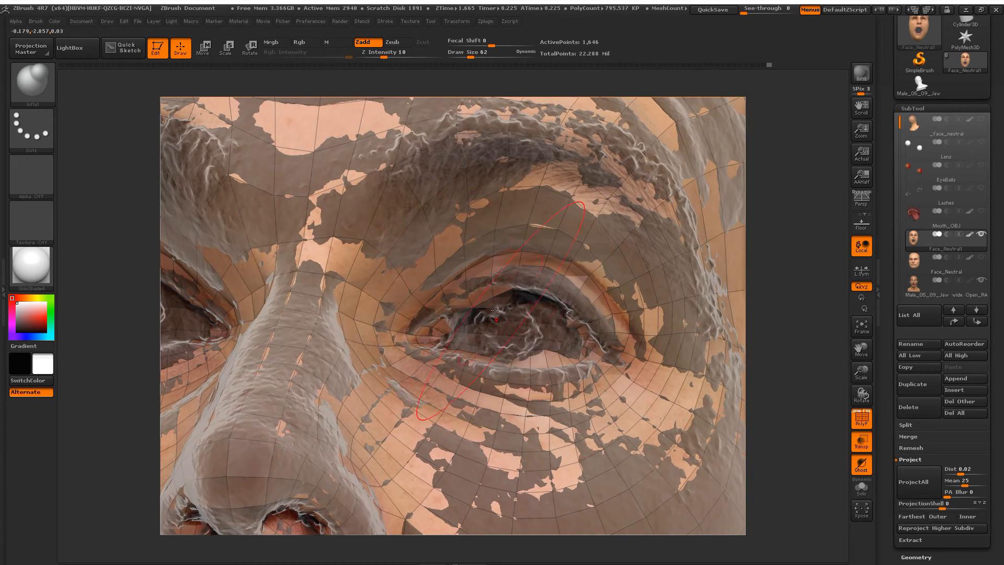
key("space")
left_click_drag(498, 312, 491, 312)
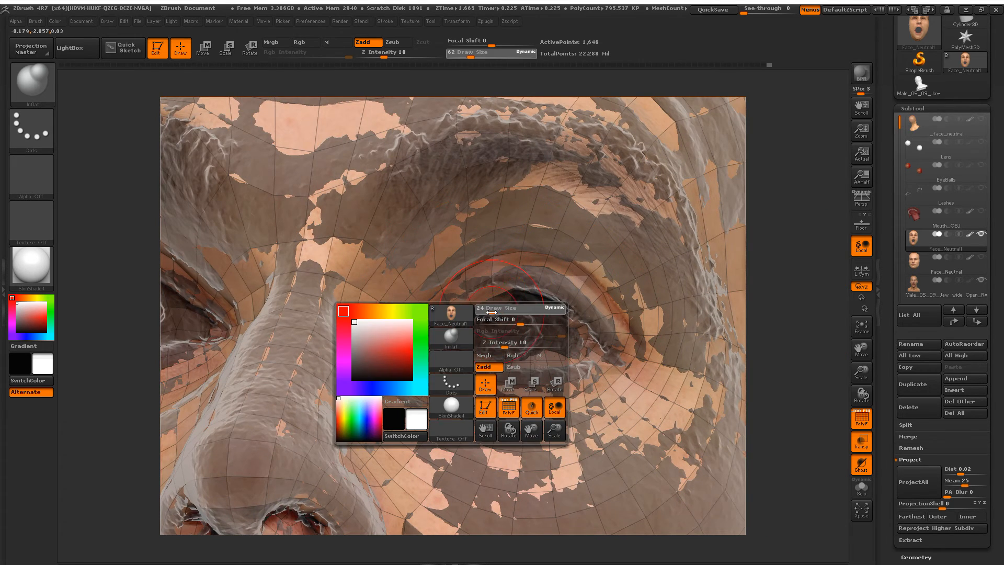
mouse_move(498, 302)
right_mouse_down("ctrl")
mouse_move(527, 338)
mouse_move(504, 302)
right_mouse_up("ctrl")
left_click_drag(423, 282, 549, 257, "shift")
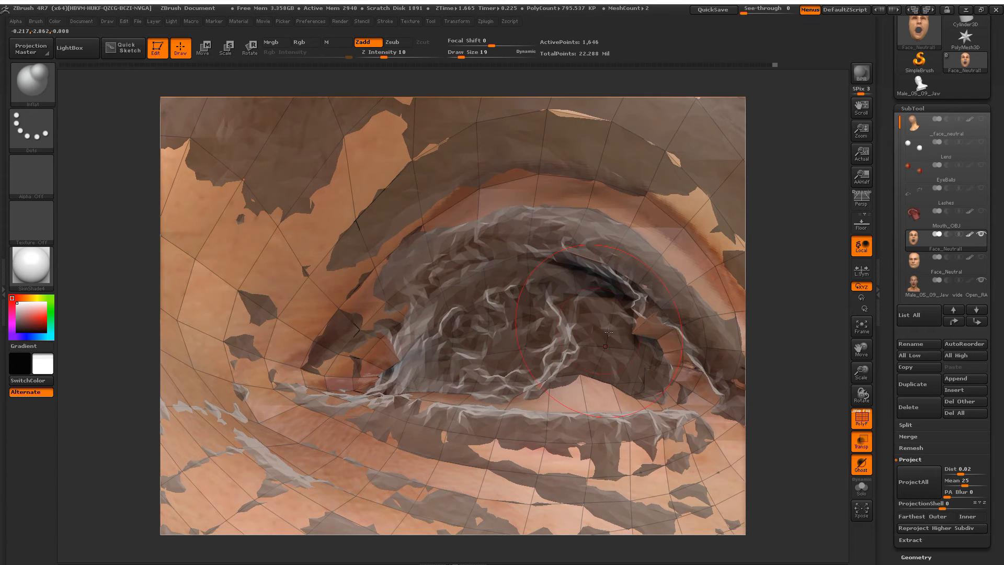
left_click_drag(634, 327, 609, 313, "shift")
Step: Choose the Move brush and shift the inner part of the left eye's upper eyelid edge toward the scan
mouse_move(568, 327)
right_mouse_down()
mouse_move(610, 333)
mouse_move(515, 329)
right_mouse_up()
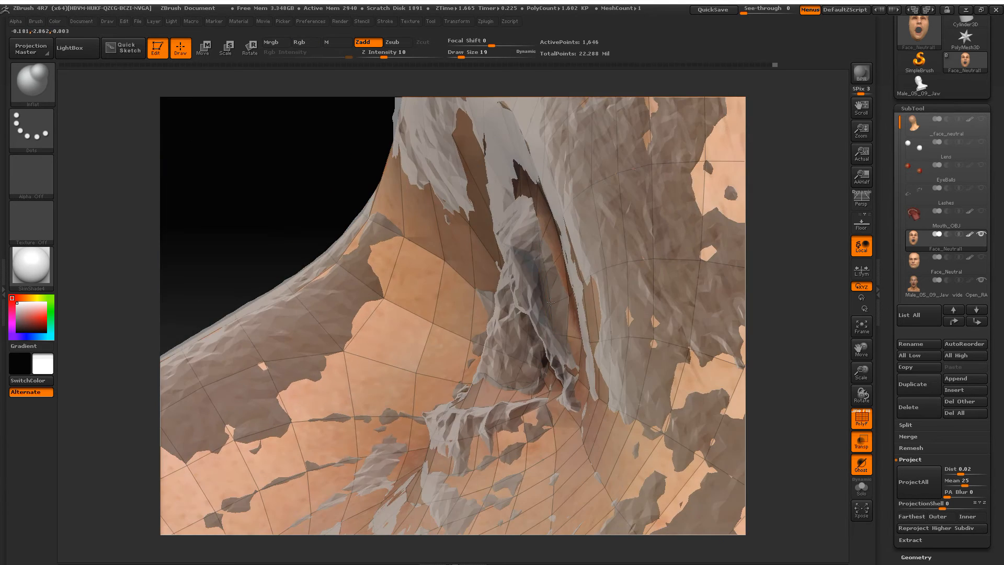
left_click(25, 77)
key("m")
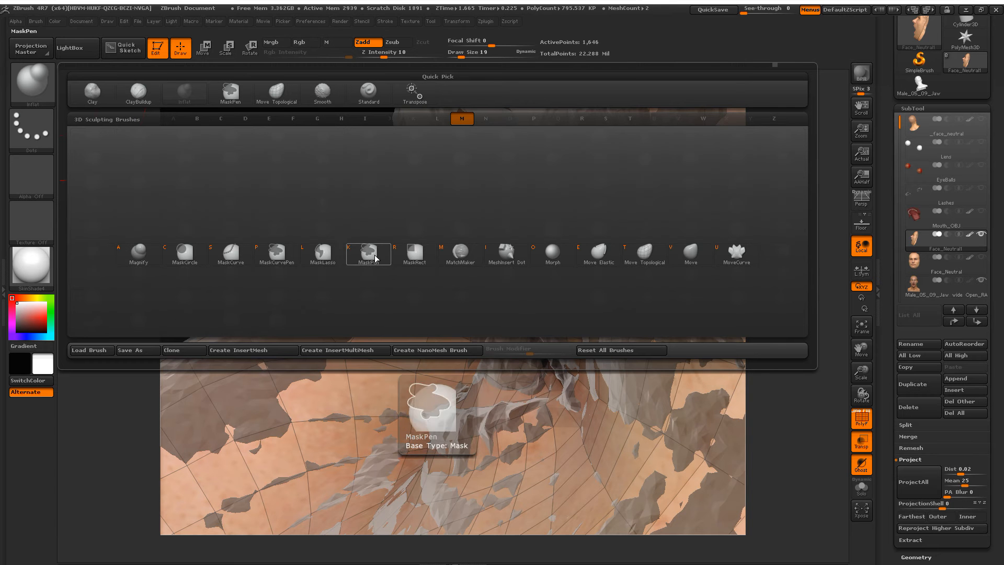
left_click(690, 253)
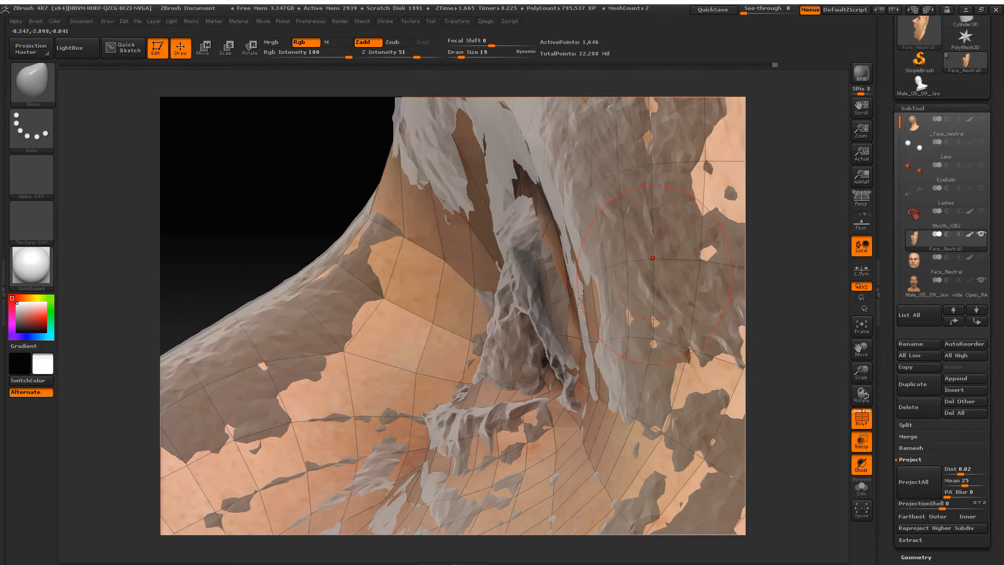
right_click_drag(533, 281, 564, 282)
right_click(564, 281)
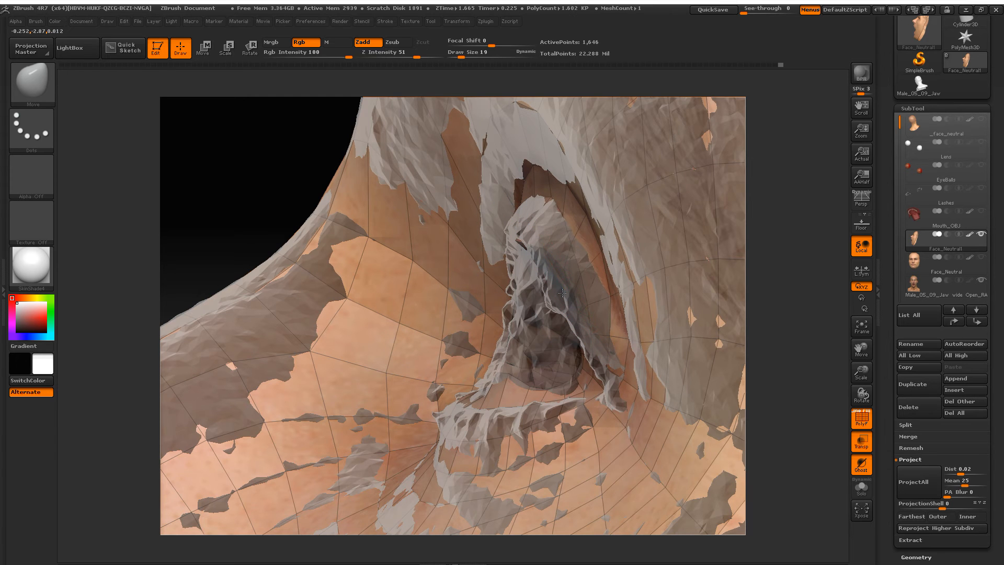
left_click_drag(561, 293, 527, 291)
right_click_drag(526, 327, 503, 260)
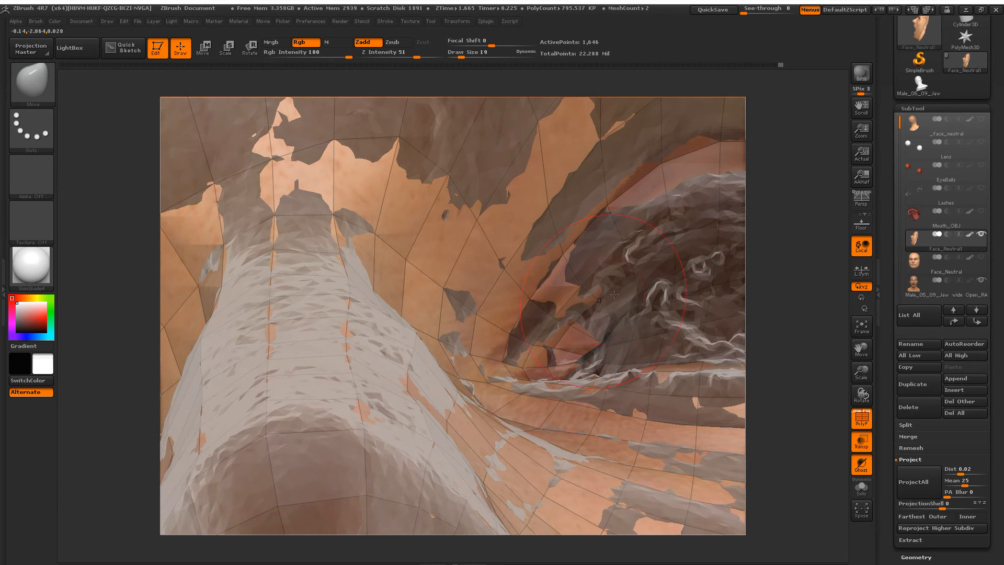
mouse_move(633, 299)
right_mouse_down()
mouse_move(558, 297)
mouse_move(522, 256)
right_mouse_up()
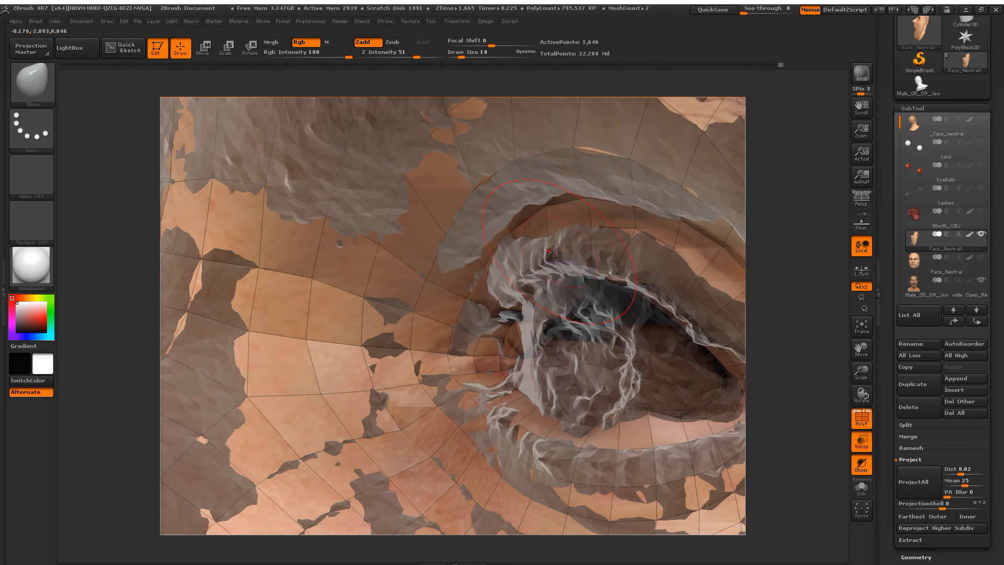
mouse_move(583, 265)
left_mouse_down()
mouse_move(566, 257)
mouse_move(527, 276)
left_mouse_up()
Step: Reshape the rest of the left eye's upper eyelid edge to follow the scan toward the outer corner
right_click_drag(527, 277, 569, 282)
mouse_move(559, 279)
left_mouse_down()
mouse_move(541, 269)
mouse_move(591, 261)
left_mouse_up()
right_click_drag(674, 285, 524, 261)
left_click_drag(524, 262, 506, 245)
right_click_drag(651, 322, 670, 307)
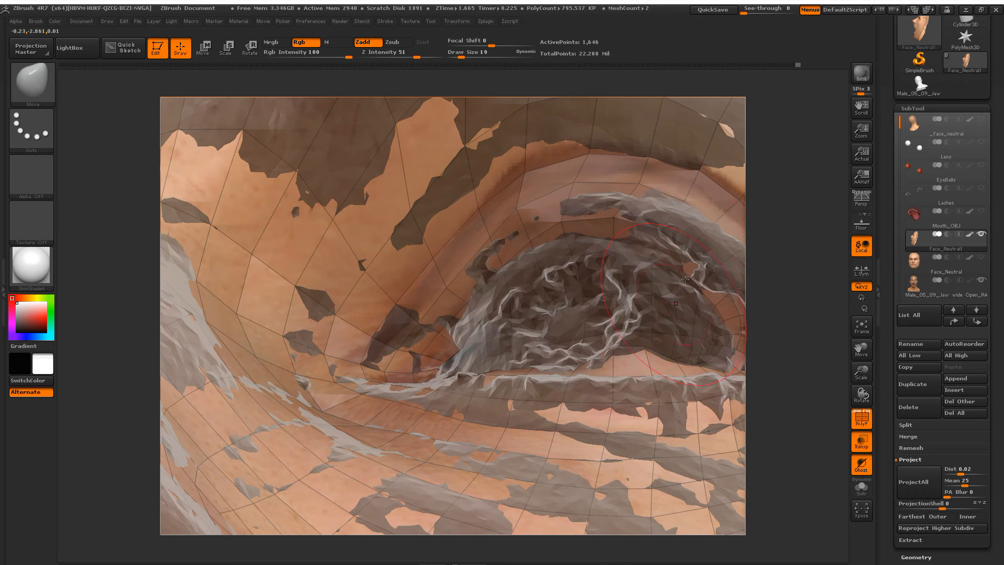
left_click_drag(705, 285, 723, 271)
right_click_drag(674, 305, 670, 260)
mouse_move(667, 249)
left_mouse_down()
mouse_move(673, 243)
mouse_move(669, 251)
left_mouse_up()
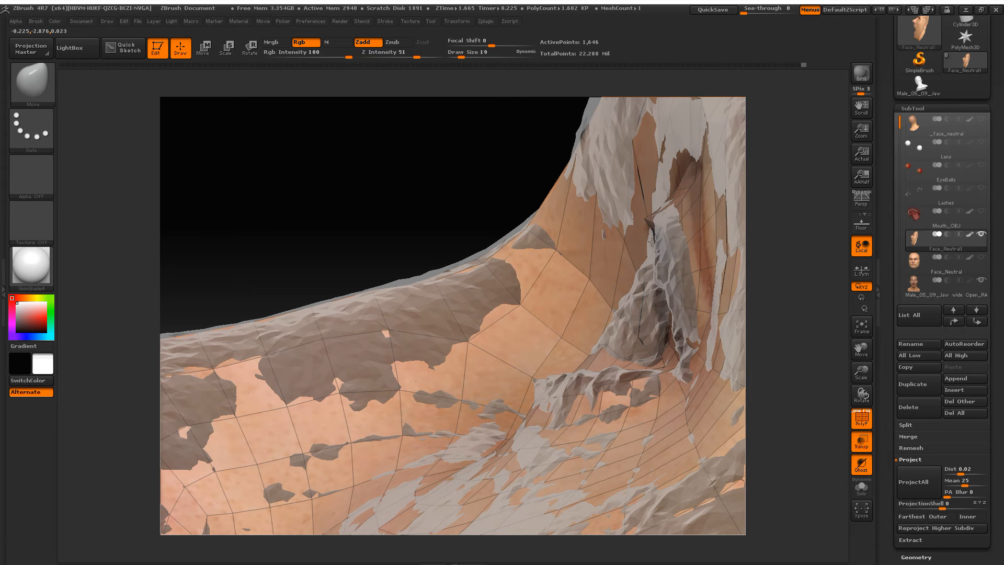
left_click_drag(646, 214, 652, 217)
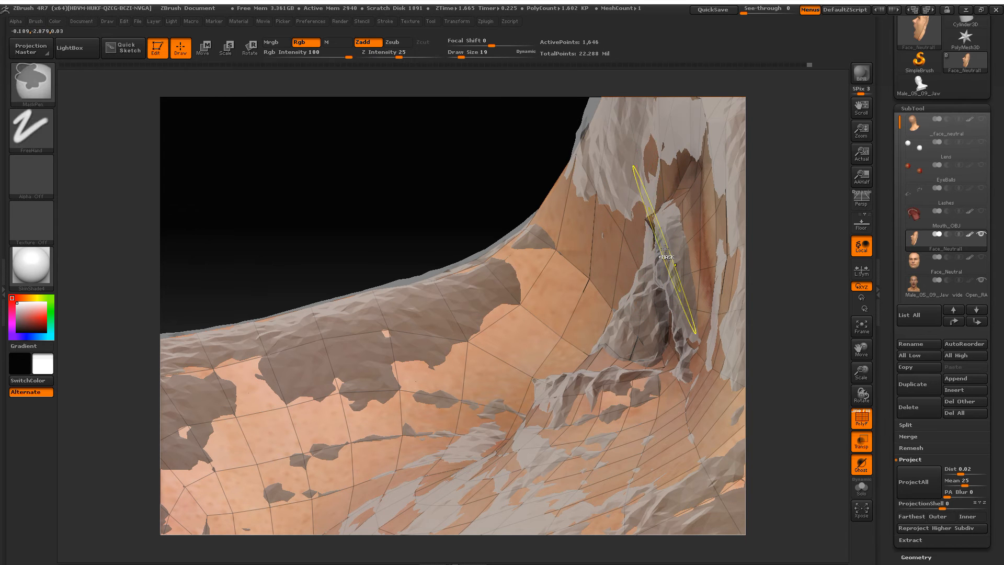
Step: Align the inner corner and lower eyelid edge of the left eye with the scan
mouse_move(628, 276)
right_mouse_down()
mouse_move(567, 325)
mouse_move(592, 409)
right_mouse_up()
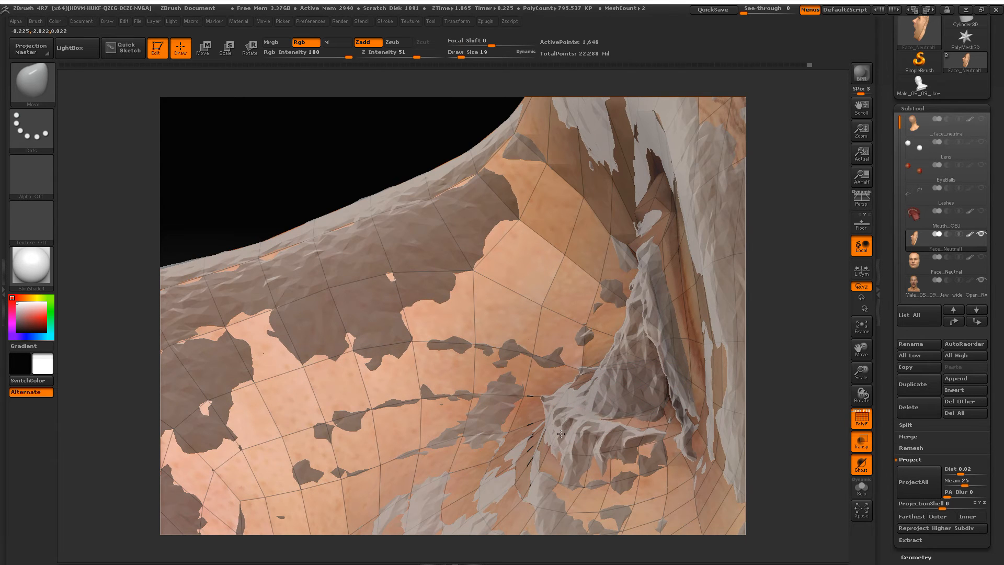
right_click_drag(638, 434, 577, 382)
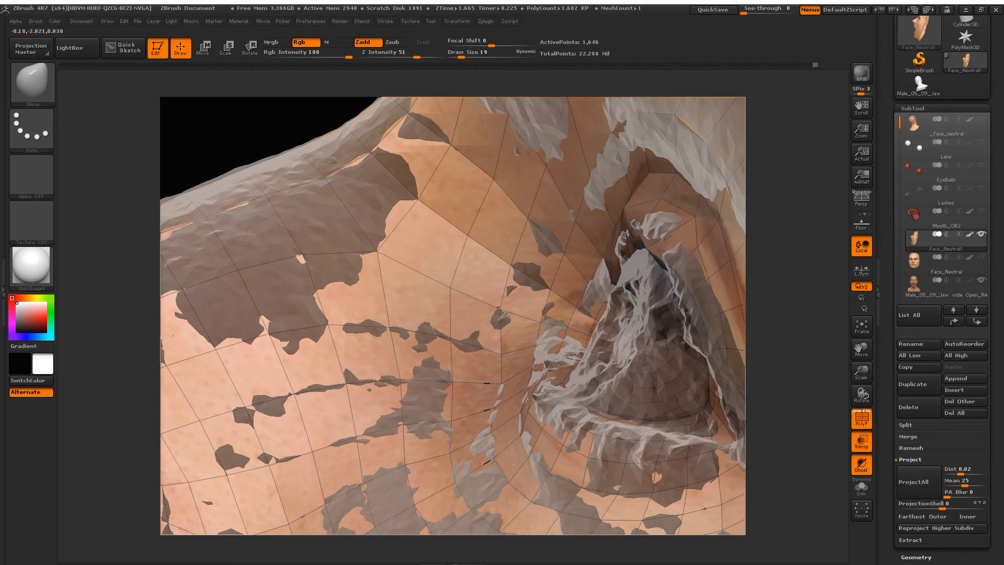
right_click_drag(599, 375, 617, 373)
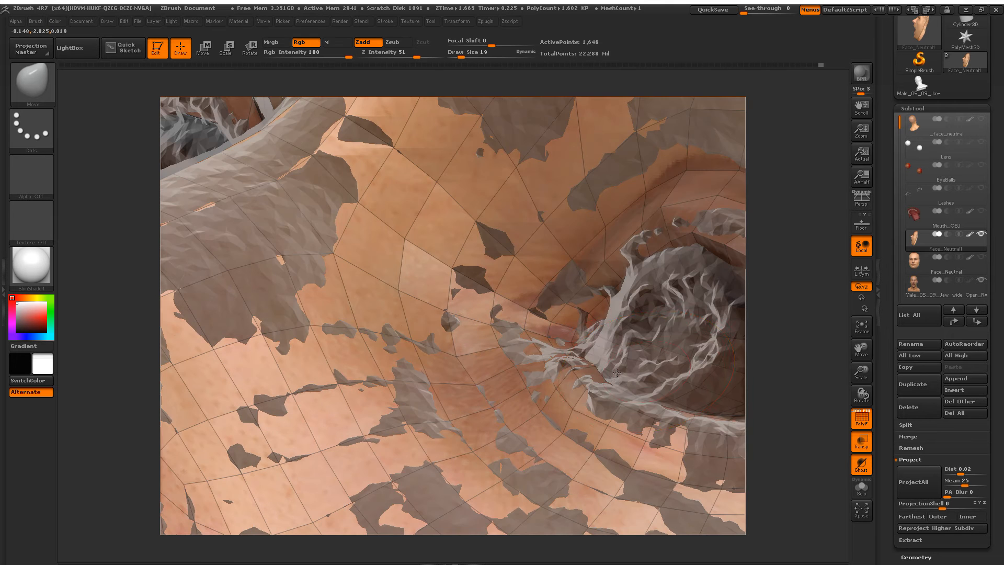
mouse_move(691, 383)
right_mouse_down()
mouse_move(583, 369)
mouse_move(588, 360)
right_mouse_up()
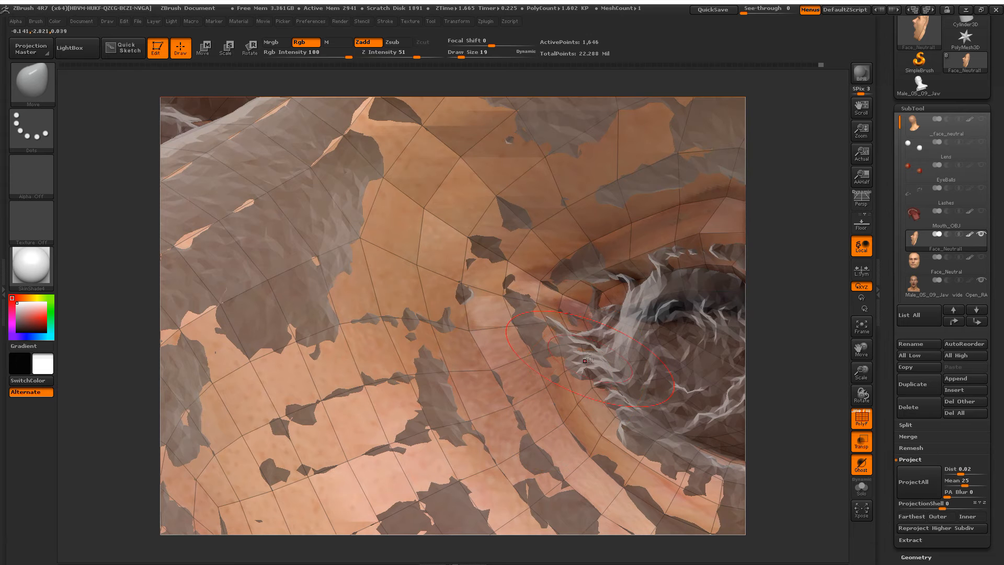
mouse_move(629, 430)
right_mouse_down()
mouse_move(617, 412)
mouse_move(568, 430)
mouse_move(116, 68)
right_mouse_up()
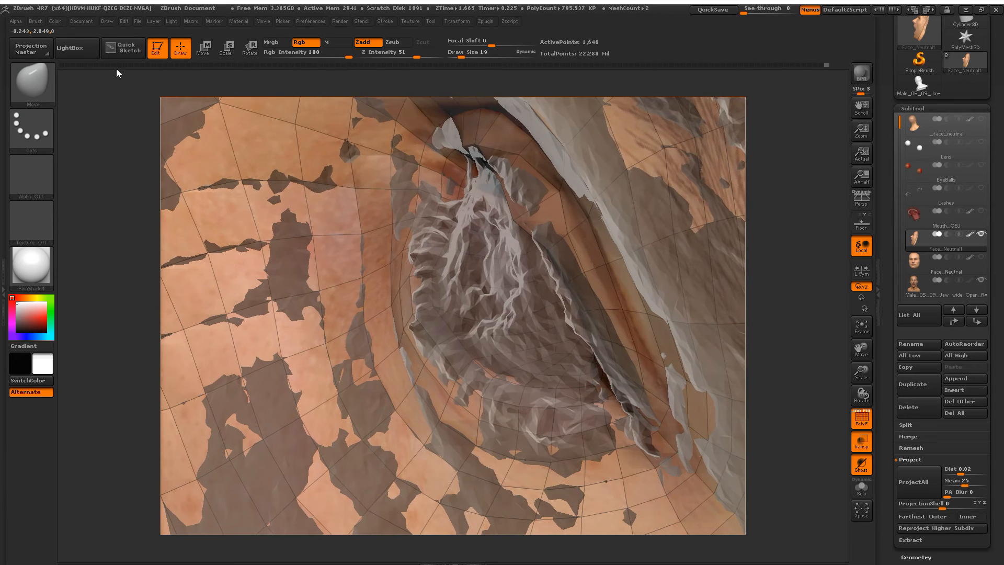
Step: Choose the Inflat brush and inflate the eyelid polygons near the left eye's outer corner
left_click(39, 78)
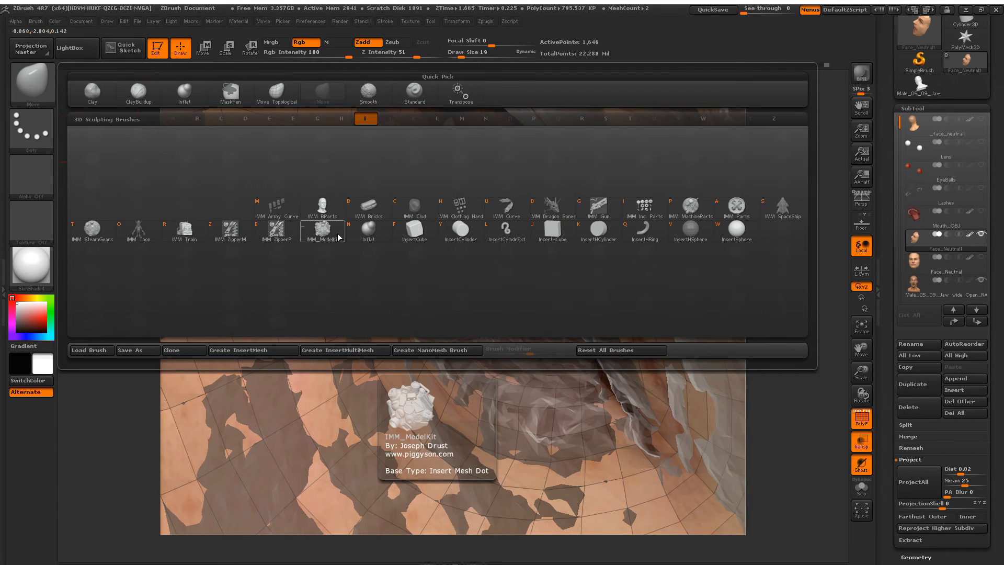
left_click(366, 231)
mouse_move(444, 362)
right_mouse_down()
mouse_move(580, 335)
mouse_move(642, 304)
right_mouse_up()
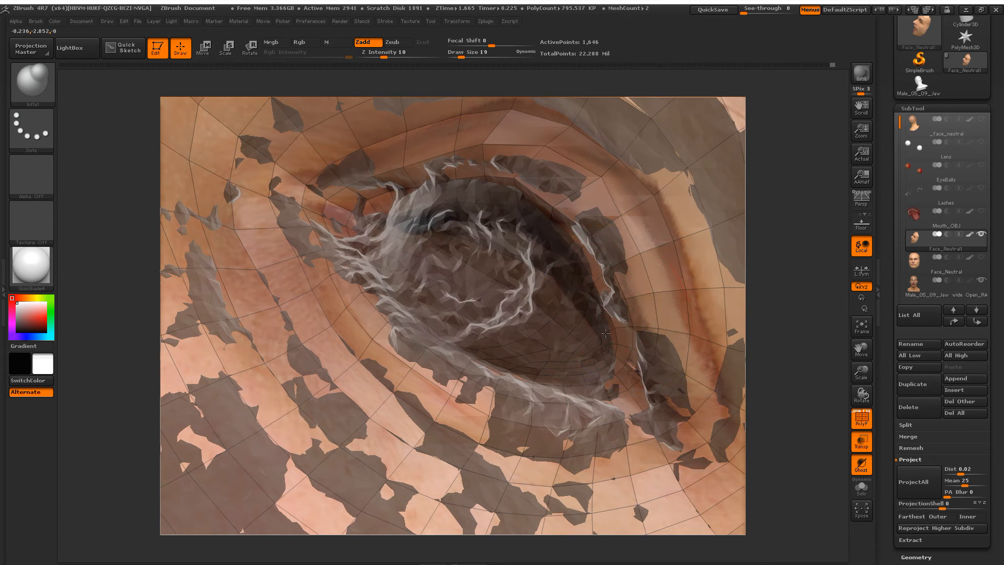
right_click_drag(601, 335, 614, 329)
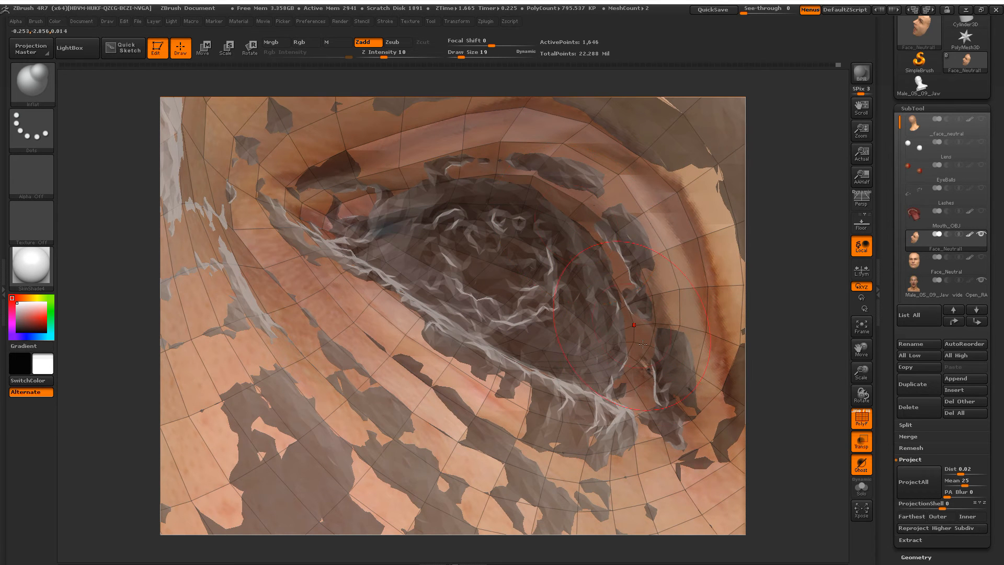
right_click_drag(672, 367, 644, 338)
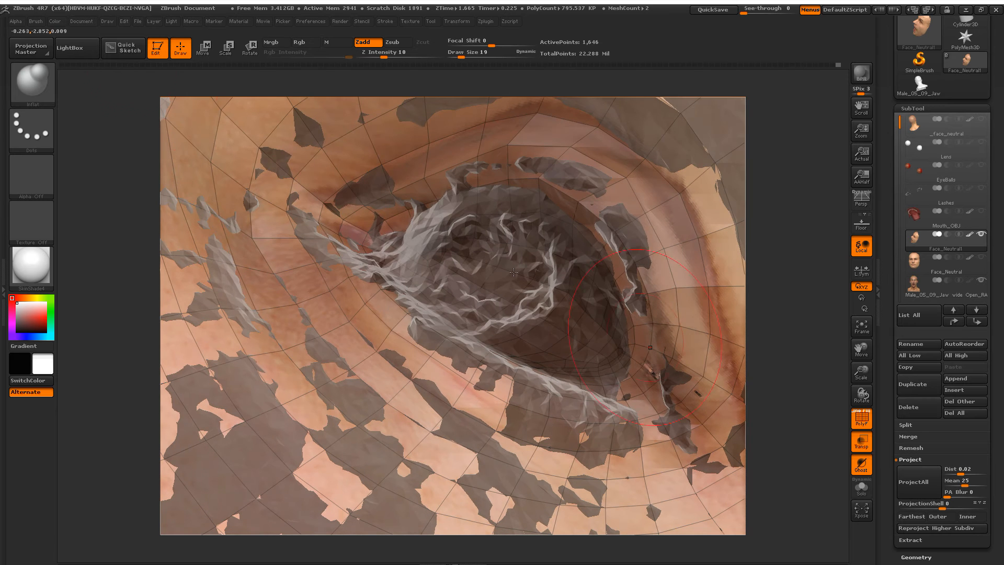
Step: Return to the Move brush and fit the left eye's outer corner and adjoining lower lid to the scan
left_click(32, 87)
key("m")
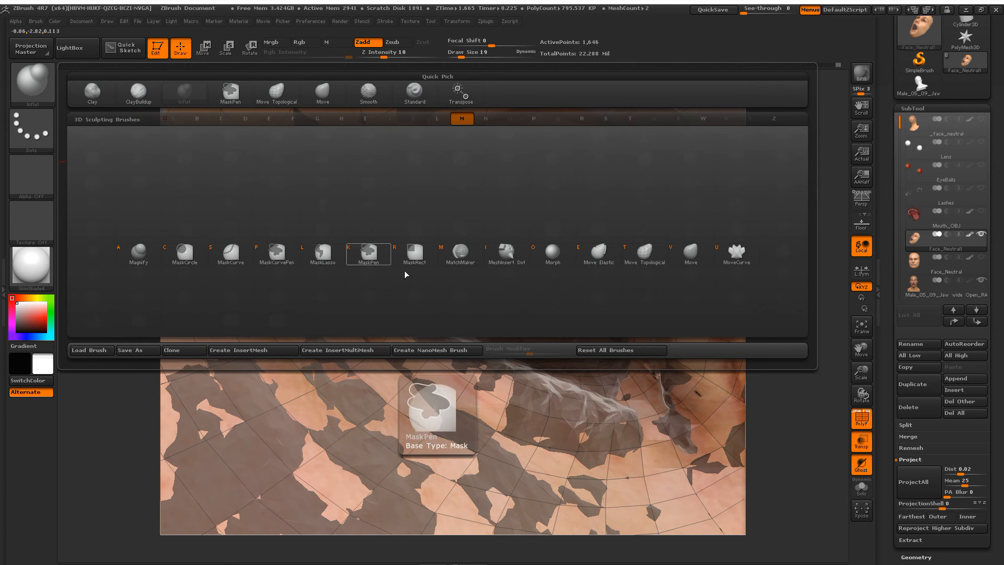
left_click(690, 252)
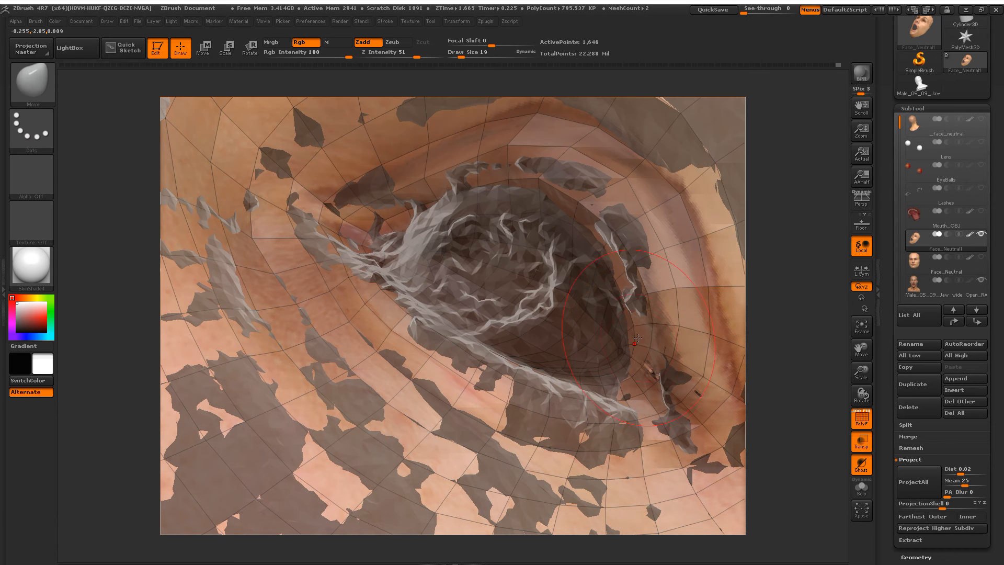
mouse_move(638, 338)
left_mouse_down()
mouse_move(679, 361)
mouse_move(646, 381)
left_mouse_up()
mouse_move(641, 399)
right_mouse_down()
mouse_move(610, 361)
mouse_move(664, 429)
mouse_move(645, 405)
mouse_move(650, 425)
mouse_move(675, 429)
mouse_move(668, 444)
mouse_move(640, 434)
mouse_move(648, 440)
right_mouse_up()
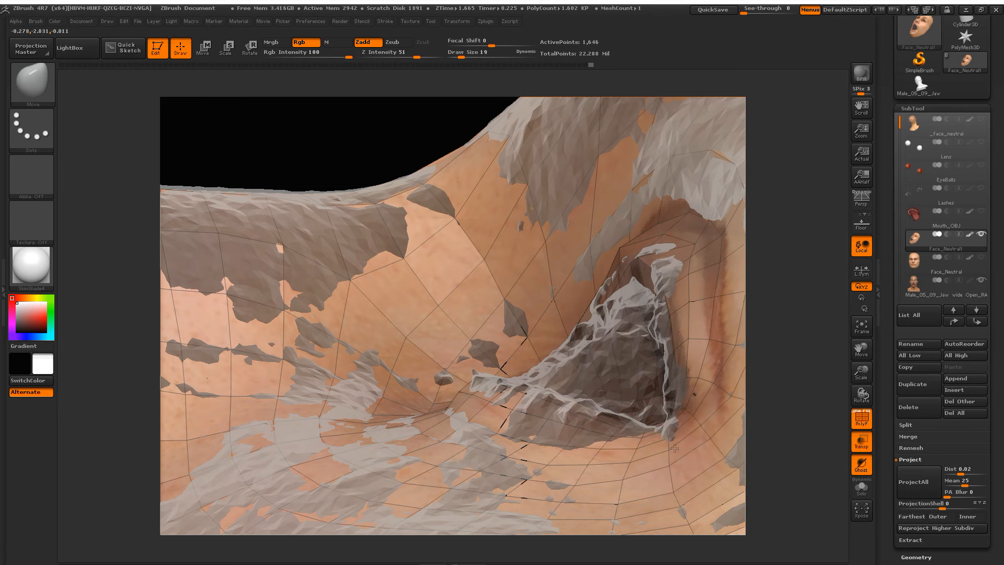
right_click_drag(659, 439, 614, 394)
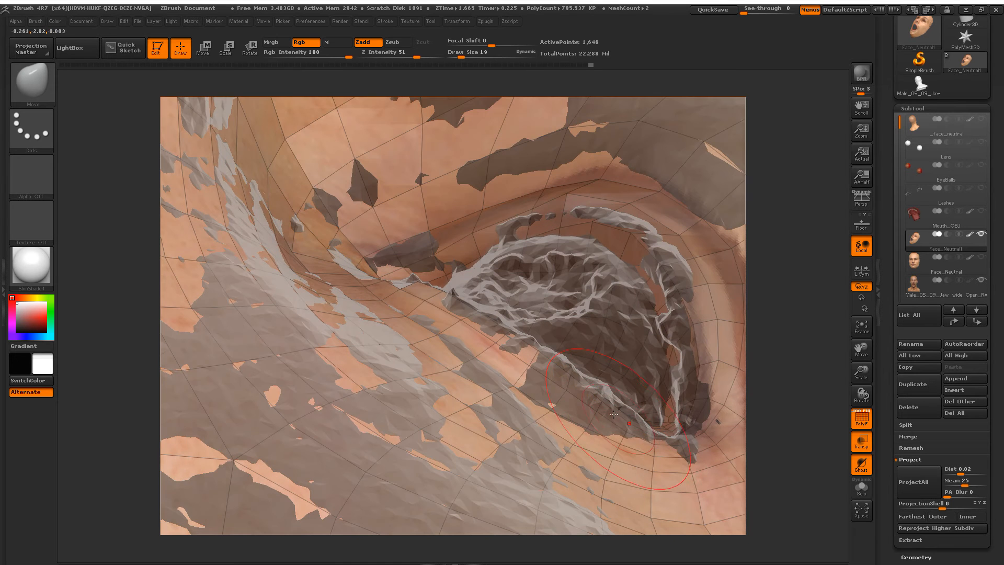
Step: Move the left eye's lower eyelid edge near the outer corner onto the scan
left_click_drag(697, 381, 637, 392)
key("space")
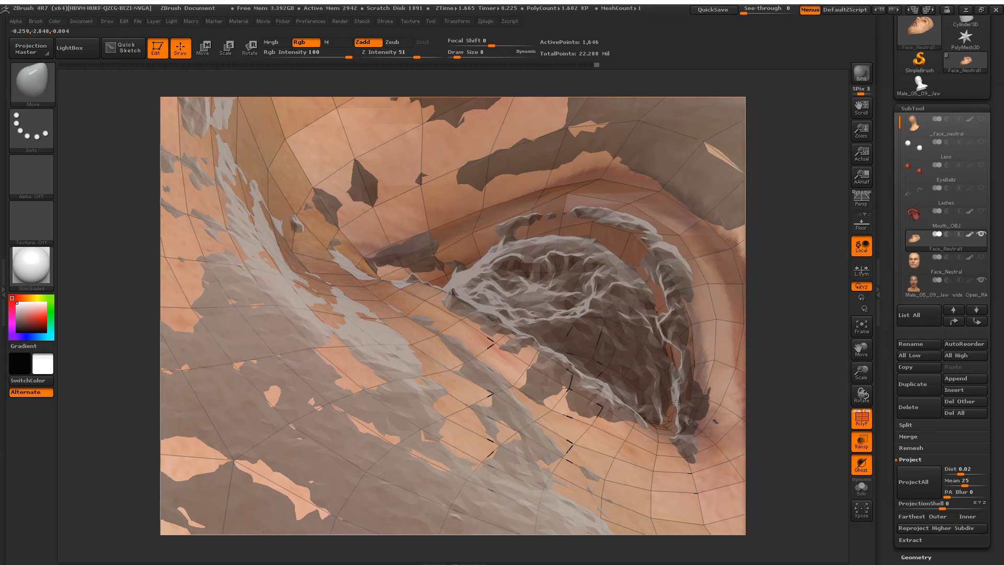
right_click_drag(516, 345, 792, 348)
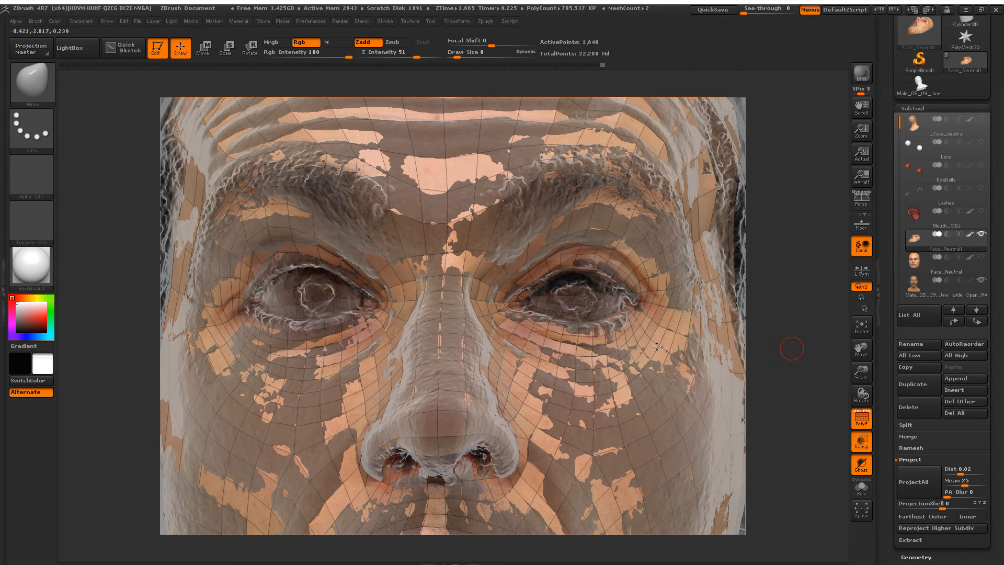
Step: Project the low-resolution face onto the jaw-open scan with a distance of 0.02 and hide the scan
left_click(981, 280)
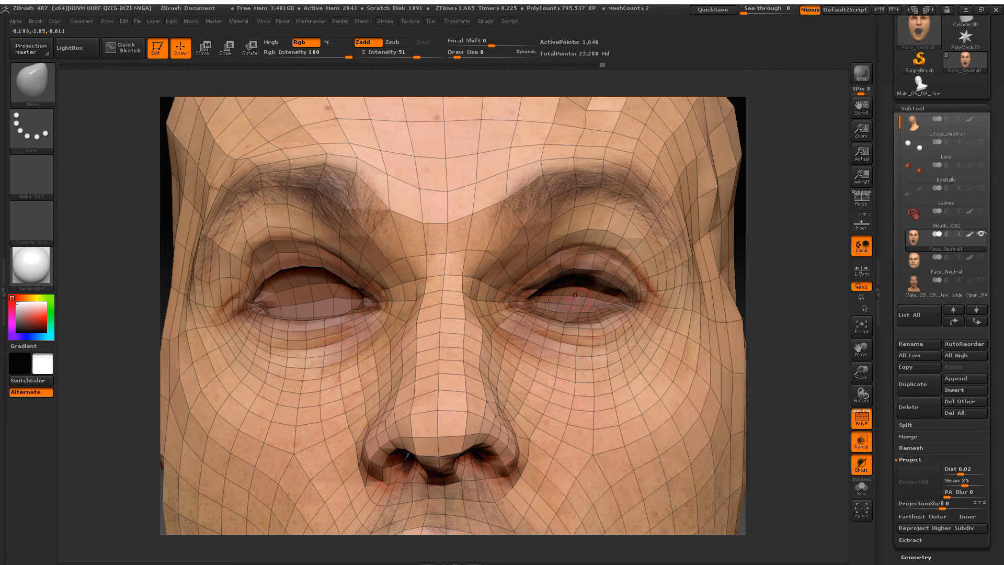
left_click(986, 289)
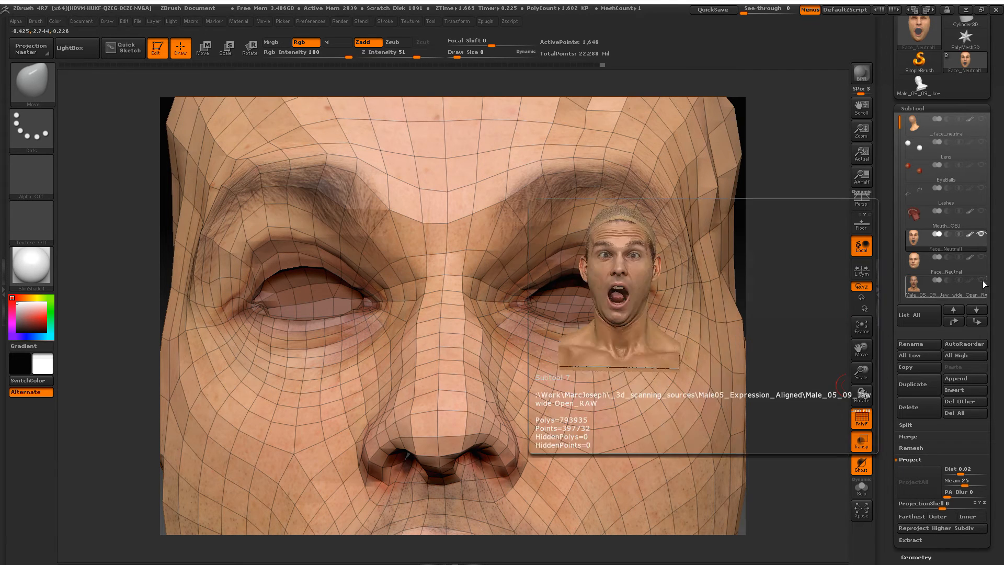
left_click(981, 280)
left_click(920, 479)
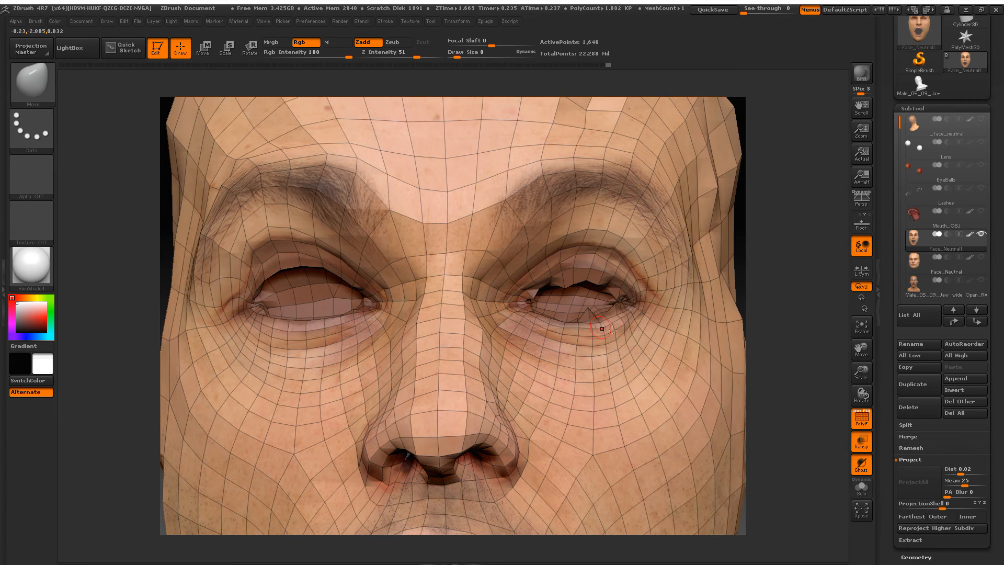
Step: Smooth the jagged upper and lower eyelid edges and both corners of the left eye
mouse_move(628, 368)
right_mouse_down()
mouse_move(607, 330)
mouse_move(601, 340)
mouse_move(597, 317)
right_mouse_up()
mouse_move(597, 313)
left_mouse_down("shift")
mouse_move(594, 304)
mouse_move(654, 274)
left_mouse_up("shift")
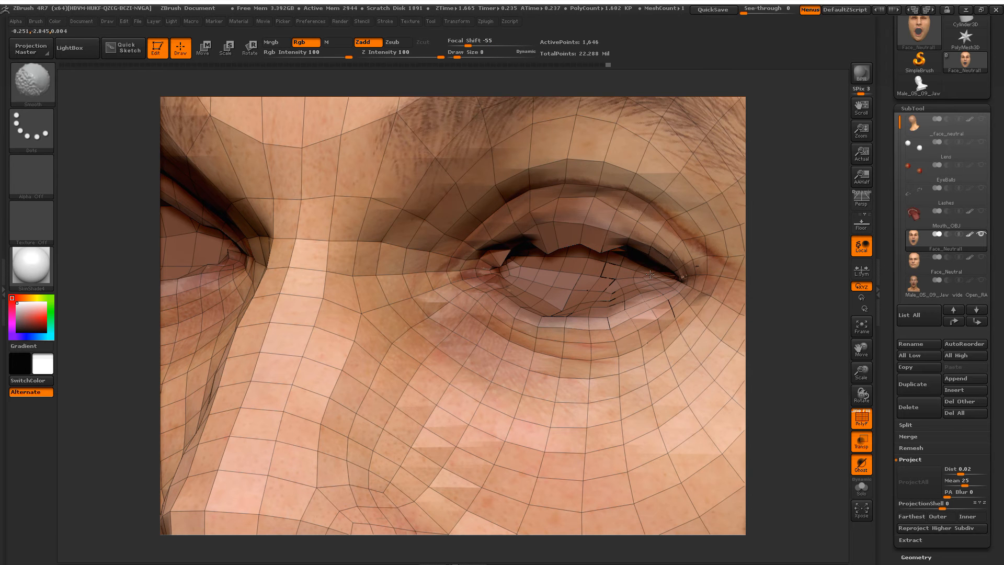
right_click_drag(591, 258, 588, 235)
left_click_drag(596, 230, 547, 227, "shift")
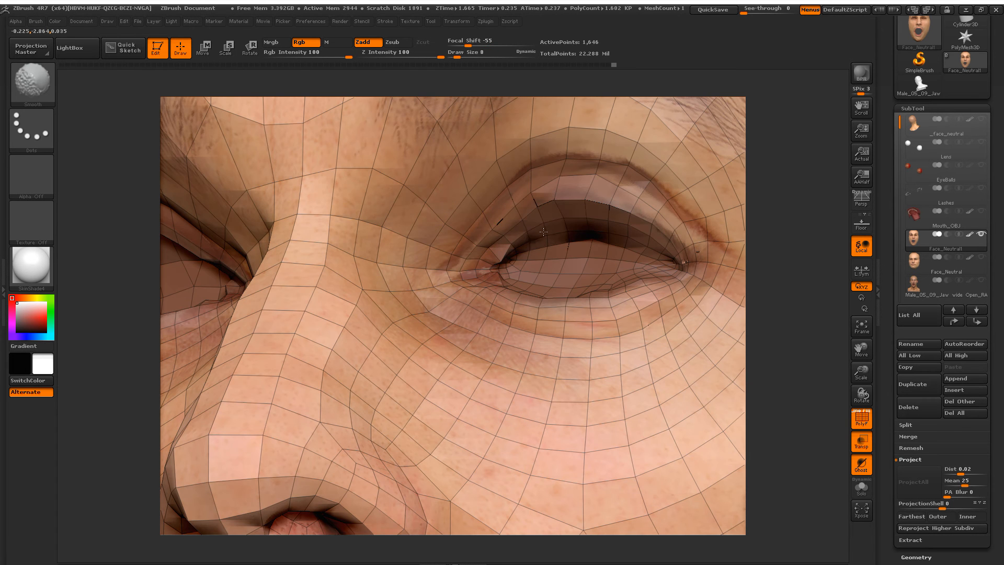
left_click_drag(509, 255, 491, 272, "shift")
mouse_move(629, 339)
right_mouse_down("ctrl")
mouse_move(607, 313)
mouse_move(614, 307)
right_mouse_up("ctrl")
left_click_drag(647, 319, 643, 328, "shift")
mouse_move(636, 365)
right_mouse_down()
mouse_move(648, 321)
mouse_move(643, 285)
mouse_move(640, 296)
right_mouse_up()
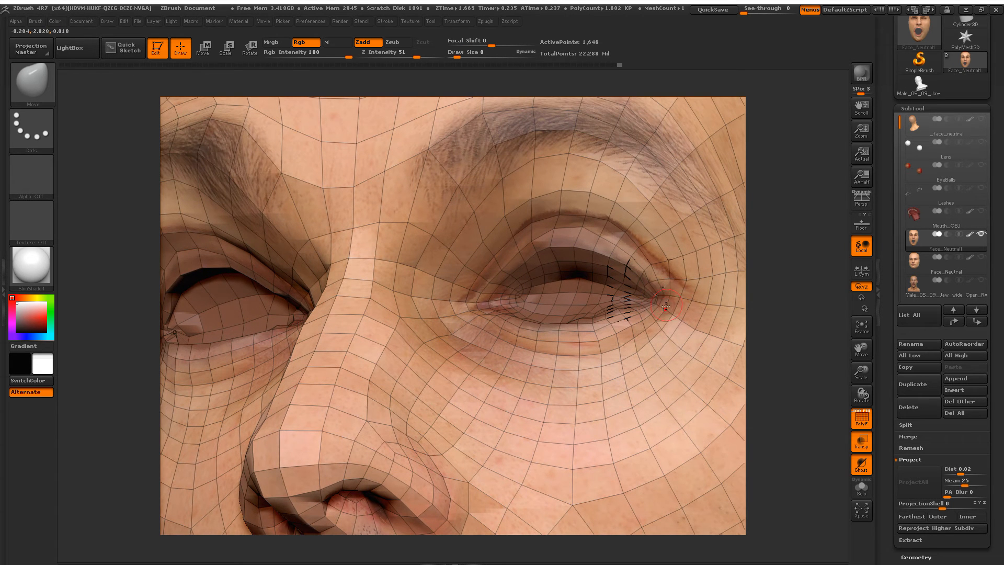
Step: Raise the face mesh to subdivision level 2
right_click_drag(575, 356, 515, 251, "ctrl")
right_click_drag(449, 380, 562, 377)
mouse_move(337, 369)
right_mouse_down()
mouse_move(473, 382)
mouse_move(456, 360)
mouse_move(469, 360)
mouse_move(446, 351)
mouse_move(459, 338)
right_mouse_up()
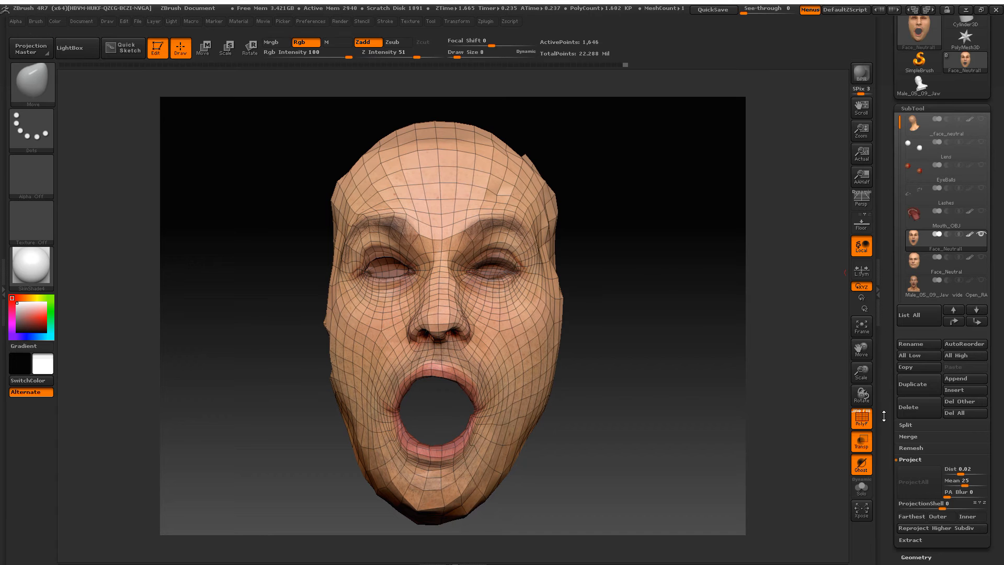
scroll(884, 387, "down", 5)
left_click(902, 428)
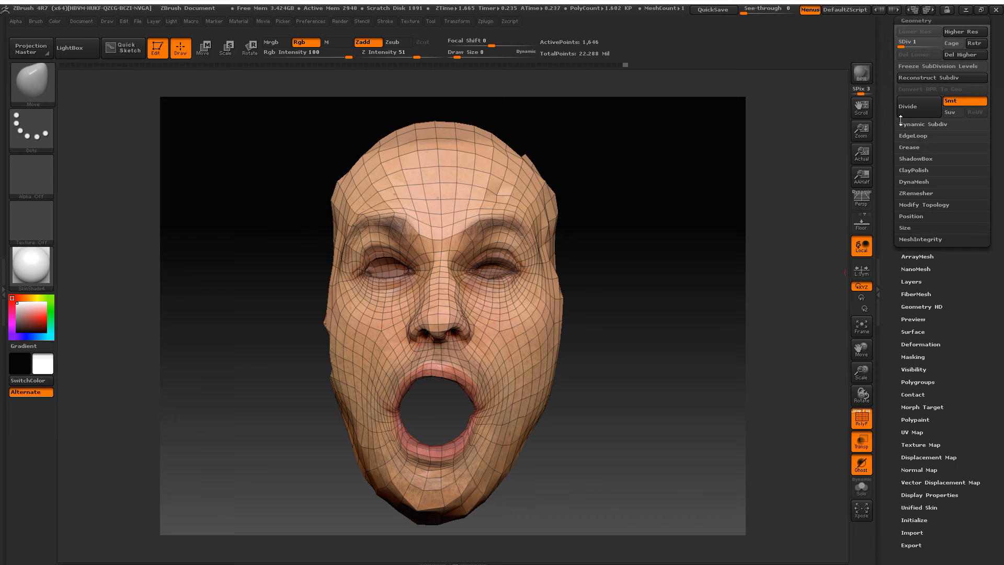
left_click(903, 47)
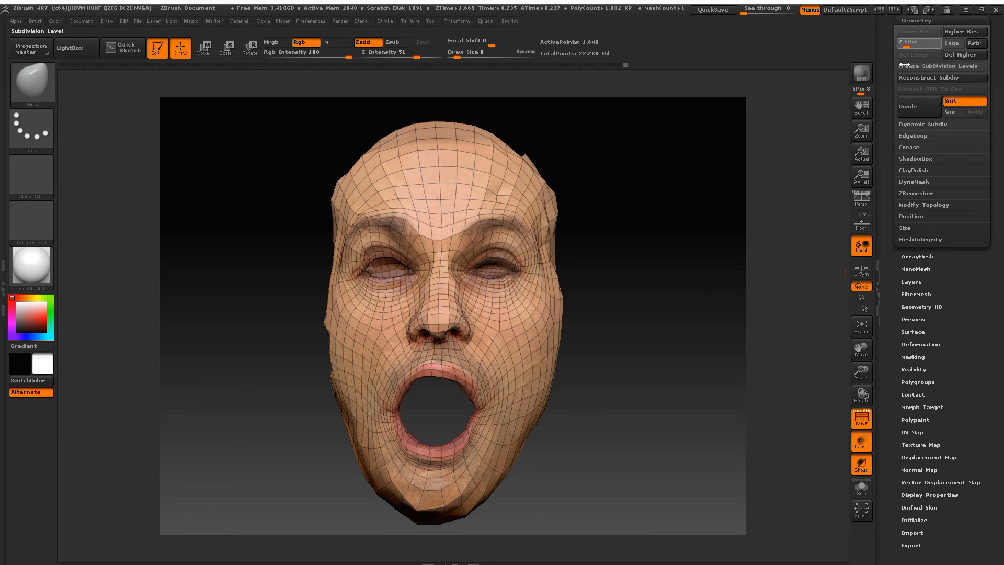
left_click_drag(888, 67, 879, 126)
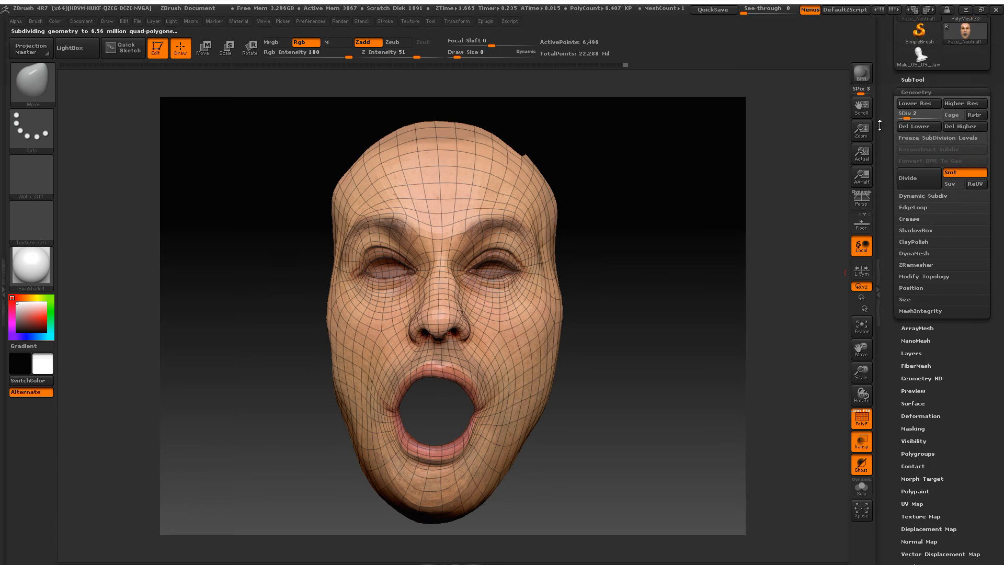
Step: Show the jaw-open scan, project the level 2 face onto it and hide the scan again
left_click(913, 128)
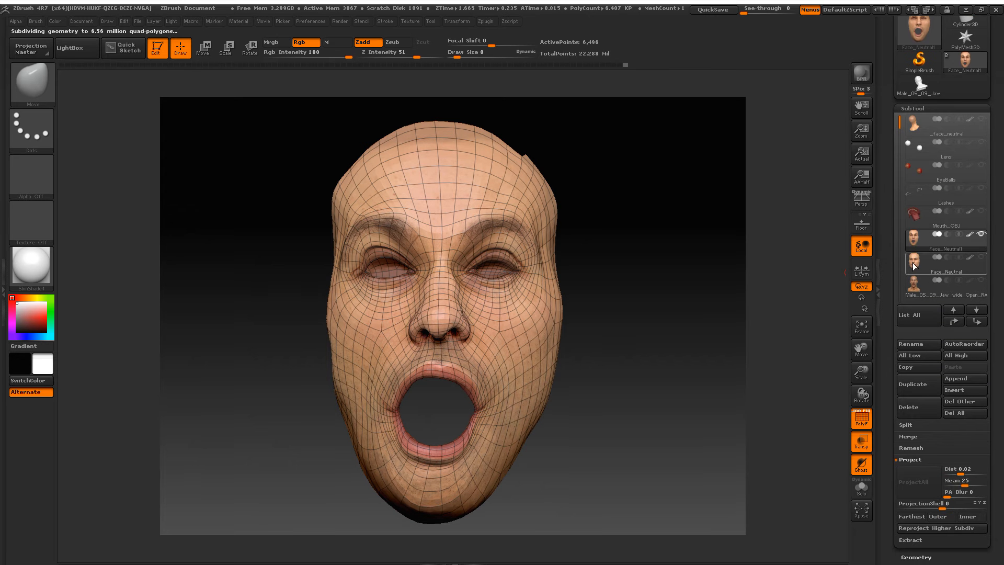
left_click(981, 281)
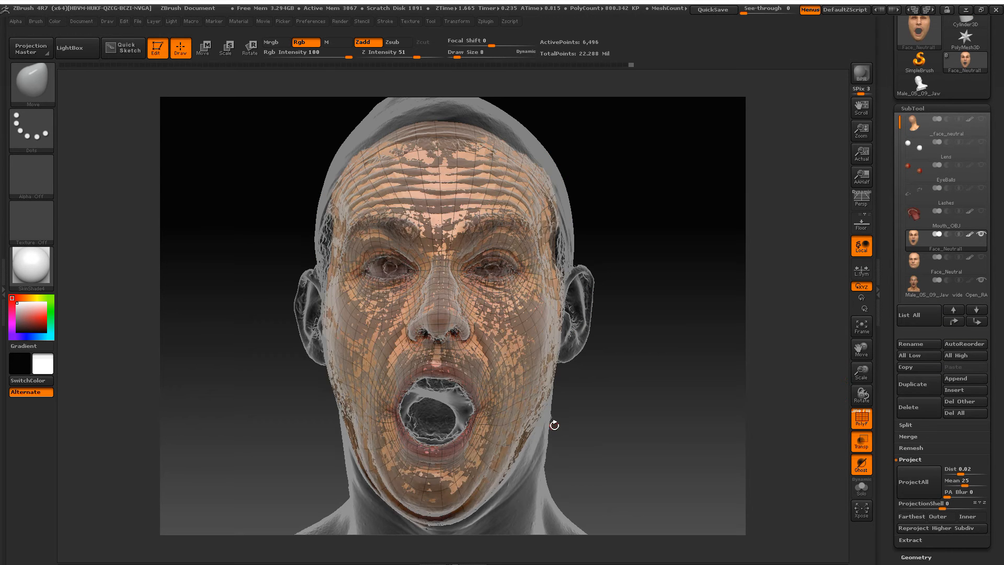
left_click(981, 282)
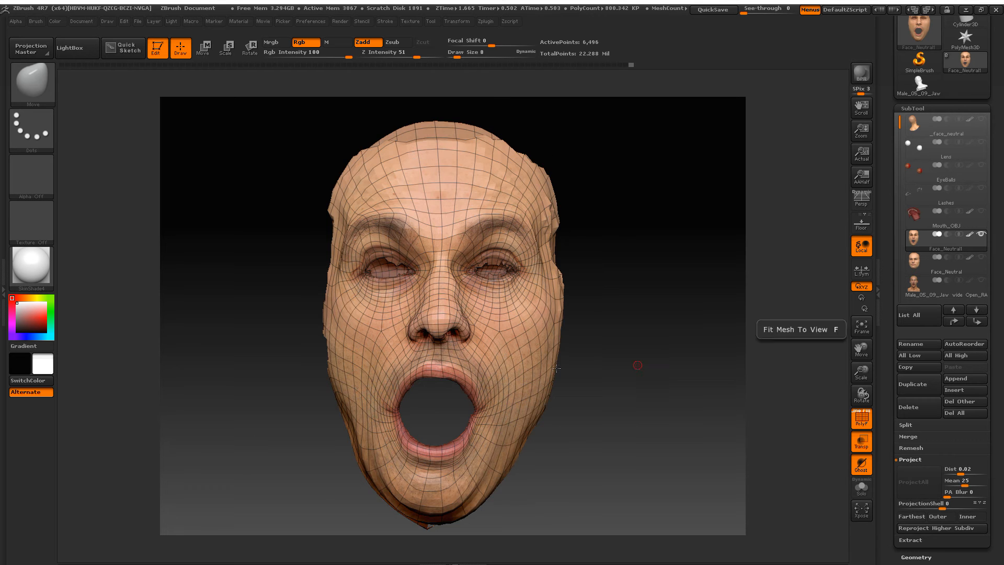
Step: Smooth the spiky polygons along the left eye's upper and lower eyelid edges
left_click_drag(654, 360, 502, 318)
right_click_drag(504, 277, 542, 320, "ctrl")
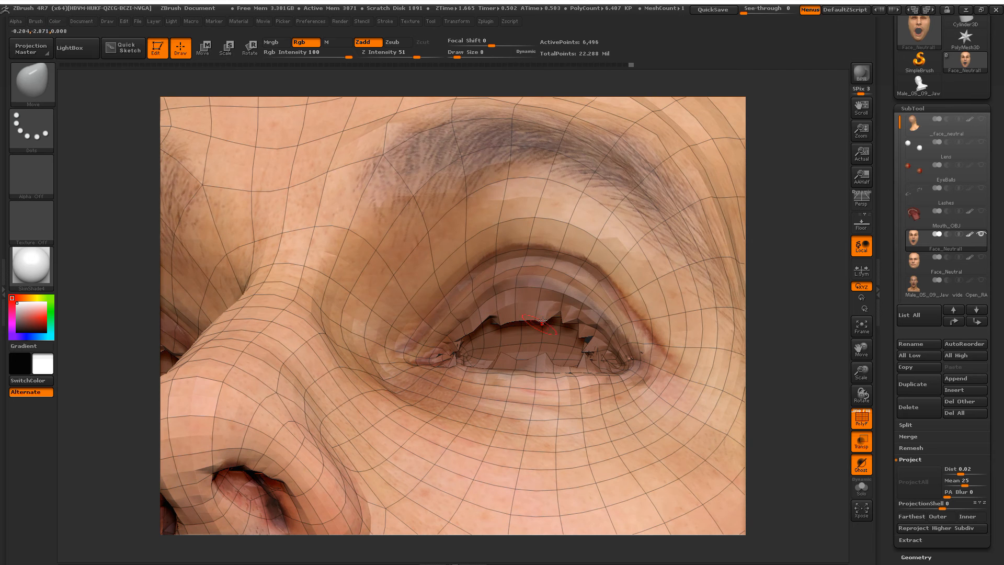
mouse_move(543, 318)
left_mouse_down("shift")
mouse_move(487, 320)
mouse_move(448, 349)
left_mouse_up("shift")
right_click_drag(448, 340, 450, 353)
left_click_drag(451, 353, 448, 347, "shift")
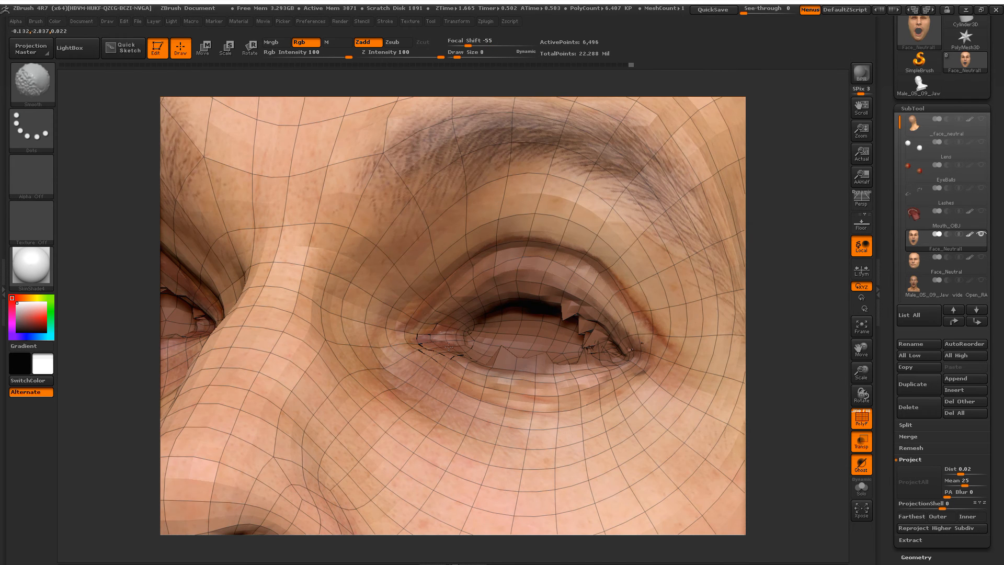
left_click_drag(509, 361, 578, 363, "shift")
mouse_move(588, 329)
left_mouse_down("shift")
mouse_move(570, 309)
mouse_move(526, 298)
left_mouse_up("shift")
Step: Smooth the remaining rough polygons around the left eye, then clean up the right eye's eyelid edges
right_click_drag(407, 444, 400, 395, "ctrl")
mouse_move(399, 395)
right_mouse_down()
mouse_move(421, 389)
mouse_move(359, 364)
mouse_move(483, 379)
mouse_move(397, 346)
right_mouse_up()
left_click_drag(399, 346, 400, 332, "shift")
mouse_move(418, 372)
right_mouse_down()
mouse_move(423, 388)
mouse_move(406, 366)
right_mouse_up()
mouse_move(370, 398)
right_mouse_down()
mouse_move(363, 368)
mouse_move(343, 361)
right_mouse_up()
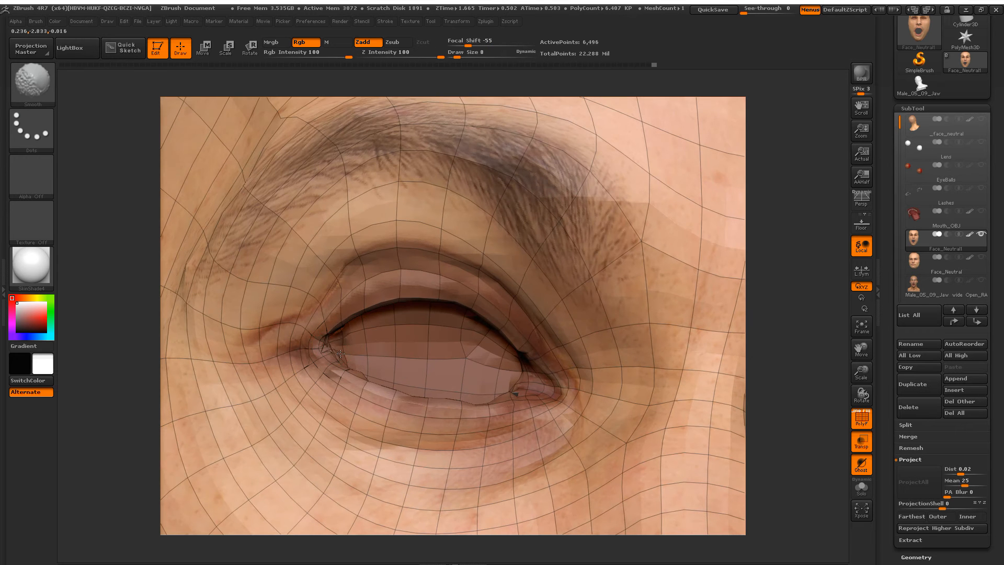
mouse_move(410, 365)
right_mouse_down()
mouse_move(443, 353)
mouse_move(531, 384)
mouse_move(525, 335)
right_mouse_up()
Step: Raise the face mesh by one more subdivision level
right_click_drag(554, 374, 536, 384)
left_click(916, 557)
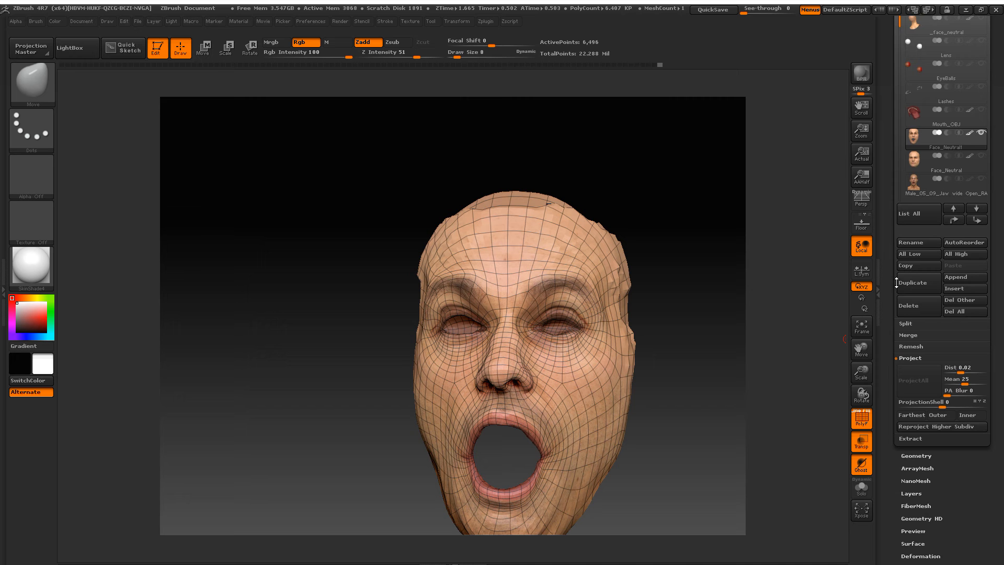
left_click_drag(908, 452, 908, 151)
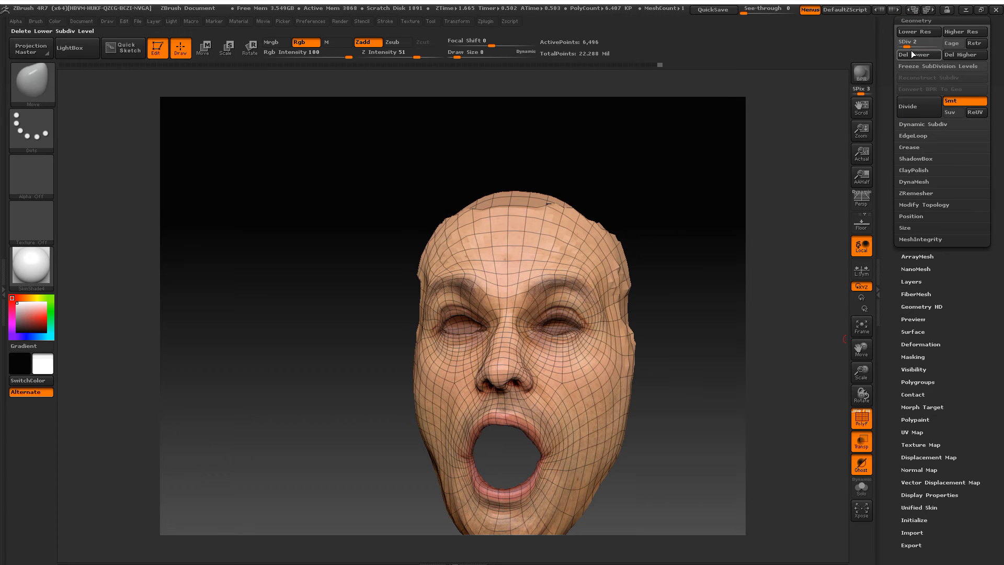
left_click_drag(890, 70, 897, 152)
left_click(911, 173)
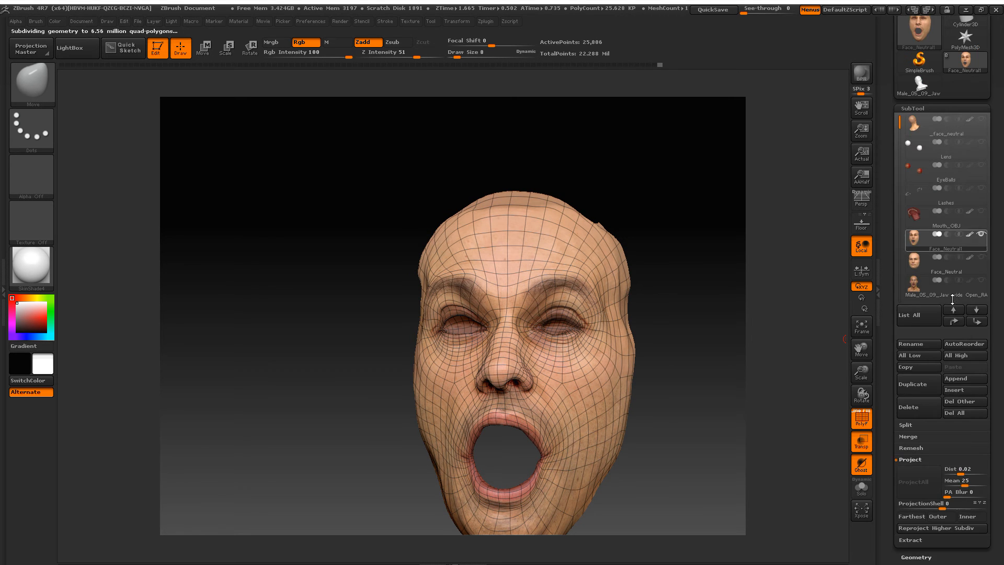
Step: Project the face onto the jaw-open scan with distance 0.01 and PA Blur 10, and hide the scan
left_click(981, 283)
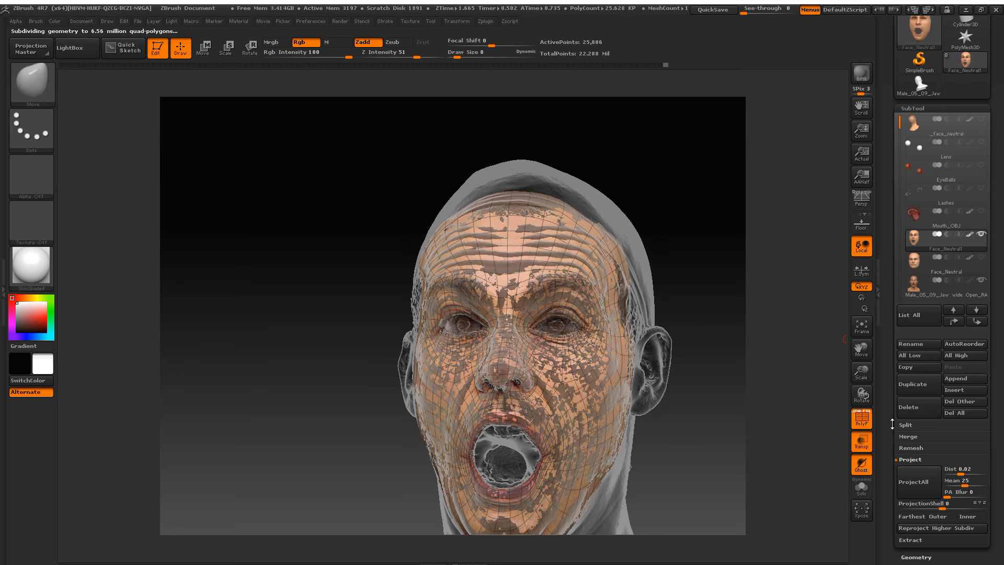
scroll(917, 432, "down", 2)
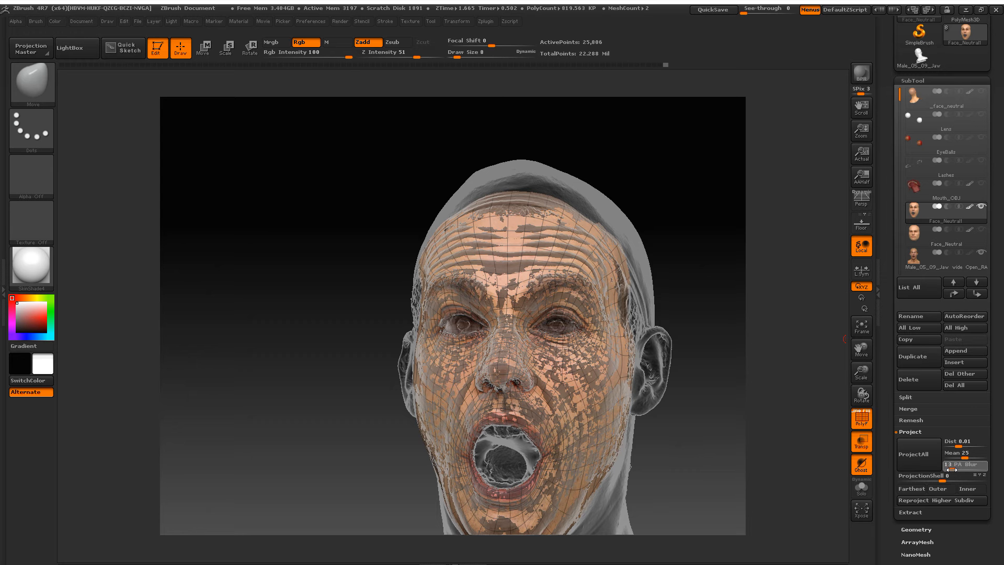
key("Return")
left_click(912, 453)
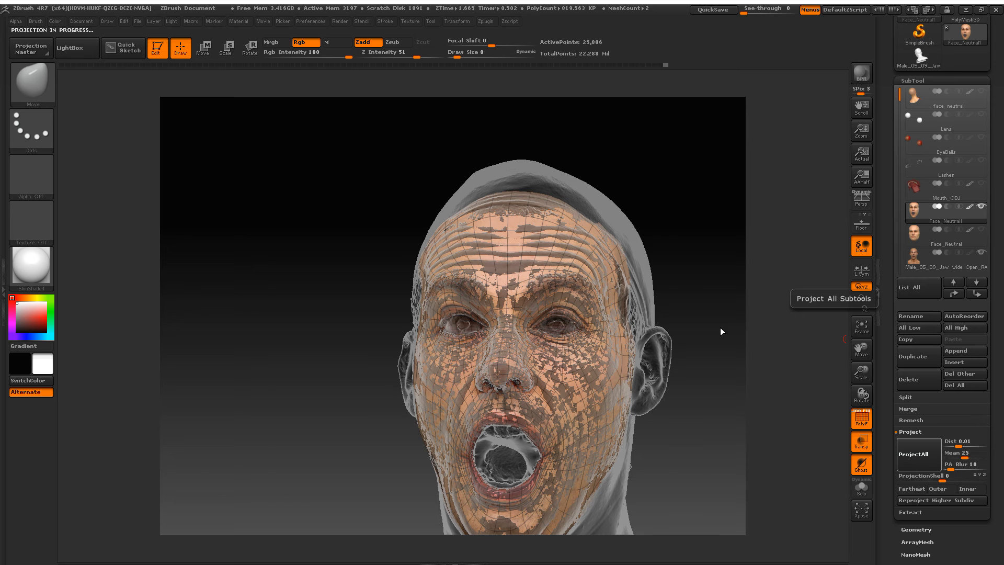
left_click(982, 253)
Step: Pull in the spike at the left mouth corner and smooth the jagged inner lip edge beside it
right_click_drag(569, 401, 568, 459)
right_click_drag(568, 459, 598, 405, "alt")
left_click_drag(512, 282, 514, 279)
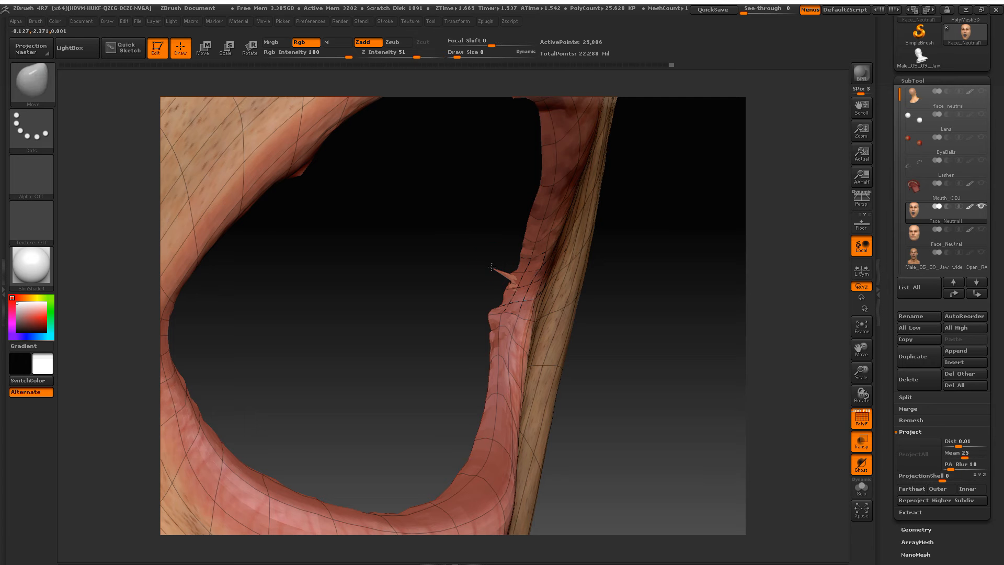
mouse_move(522, 289)
right_mouse_down()
mouse_move(485, 293)
mouse_move(517, 301)
right_mouse_up()
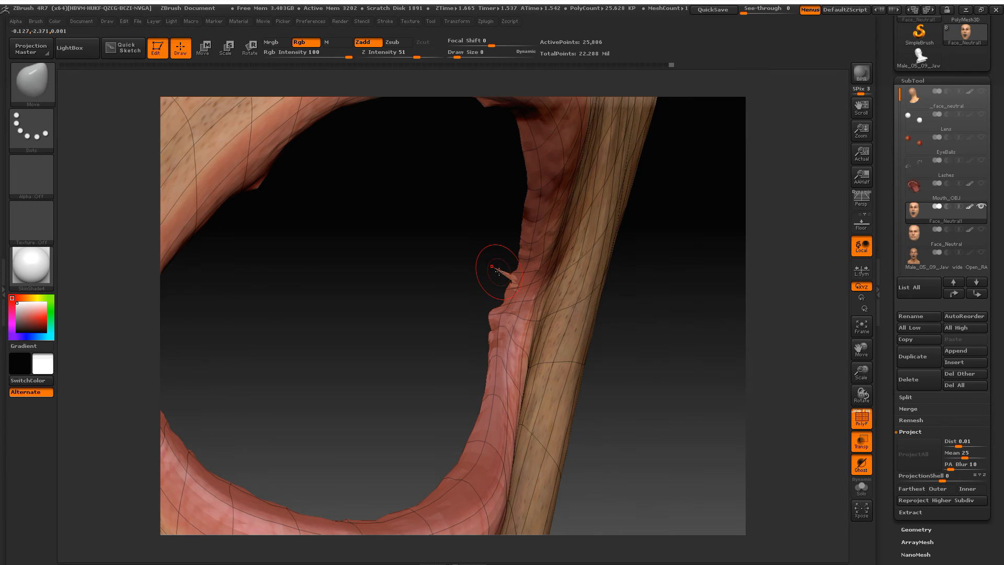
right_click_drag(498, 270, 500, 337)
key("shift")
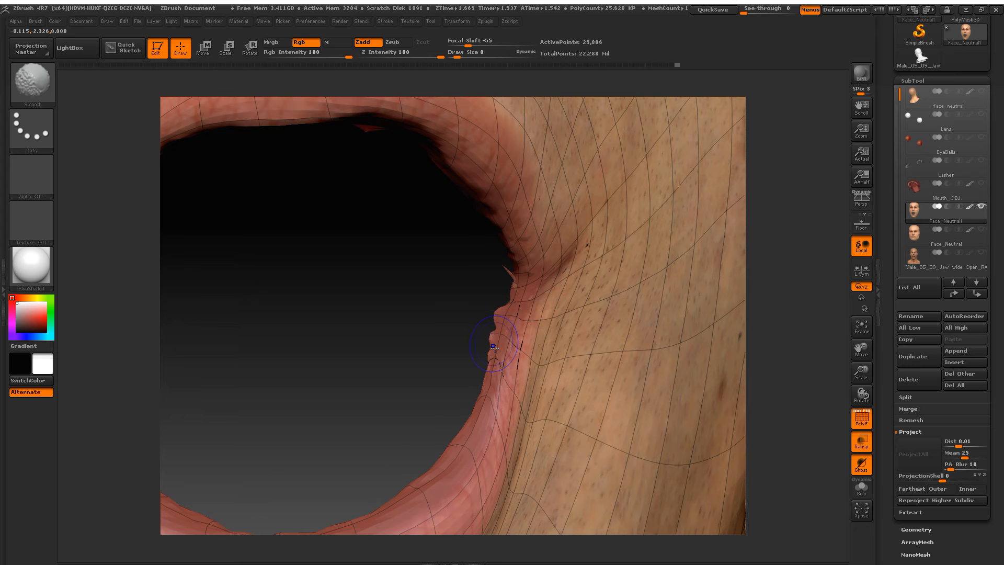
left_click_drag(492, 323, 499, 344, "shift")
Step: Smooth the inner edge of the lips at the right side and upper lip, and the left nostril
right_click_drag(487, 413, 448, 291, "ctrl")
mouse_move(389, 320)
right_mouse_down("alt")
mouse_move(425, 340)
mouse_move(371, 313)
right_mouse_up("alt")
key("shift")
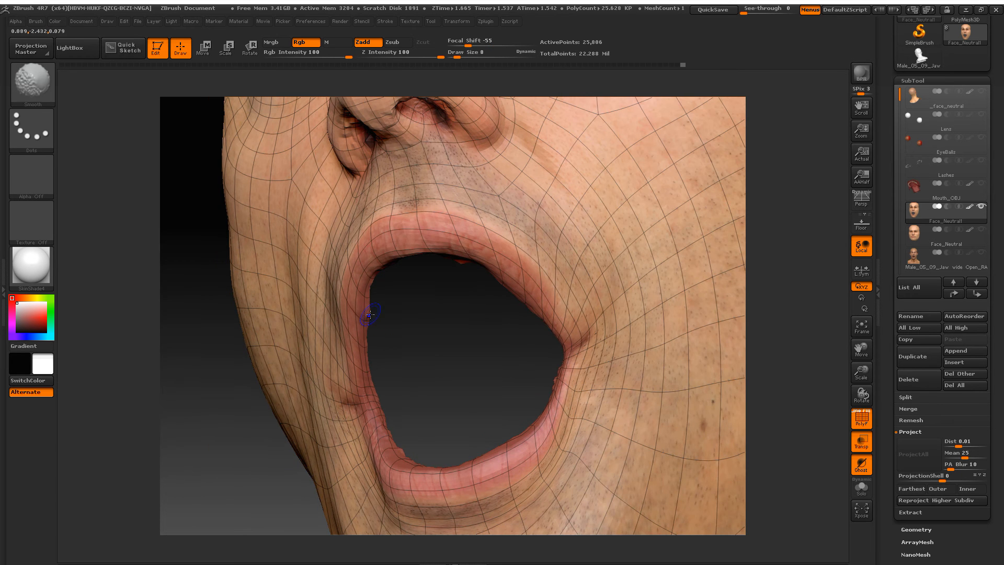
right_click_drag(455, 268, 468, 257)
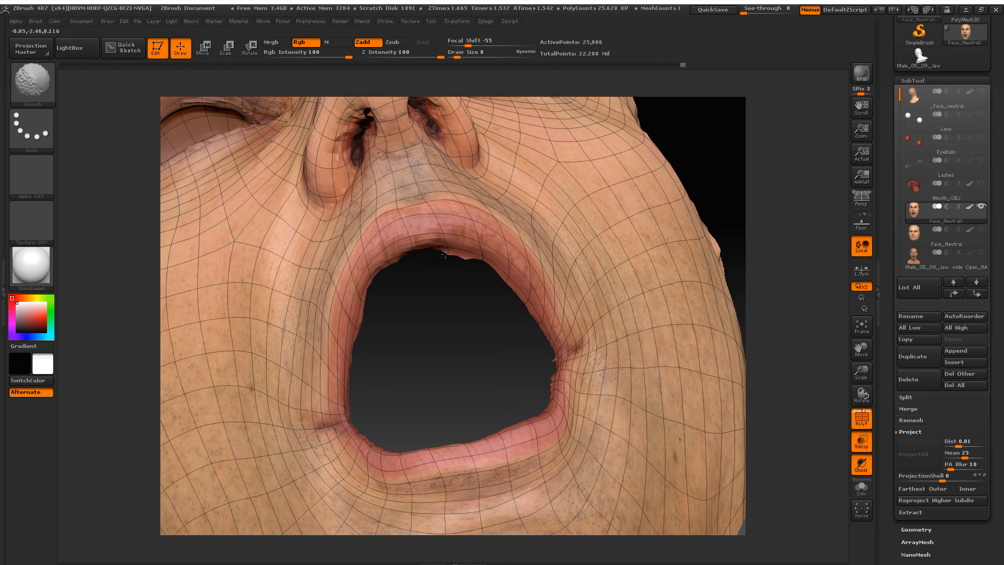
right_click_drag(521, 307, 487, 214)
key("shift")
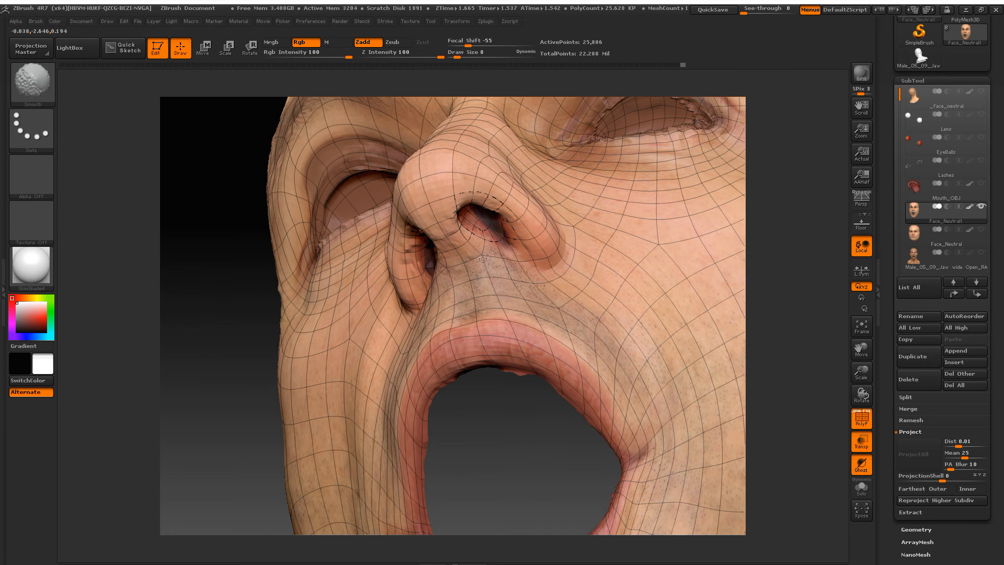
Step: Smooth the eyelid edges and inner socket polygons of the left and right eyes
mouse_move(482, 258)
right_mouse_down()
mouse_move(422, 244)
mouse_move(596, 372)
right_mouse_up()
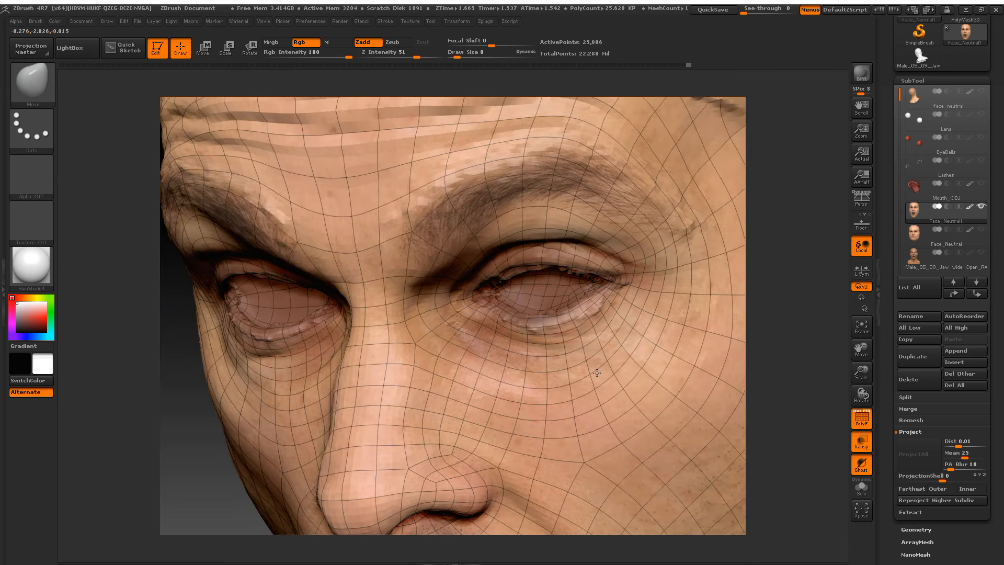
key("shift")
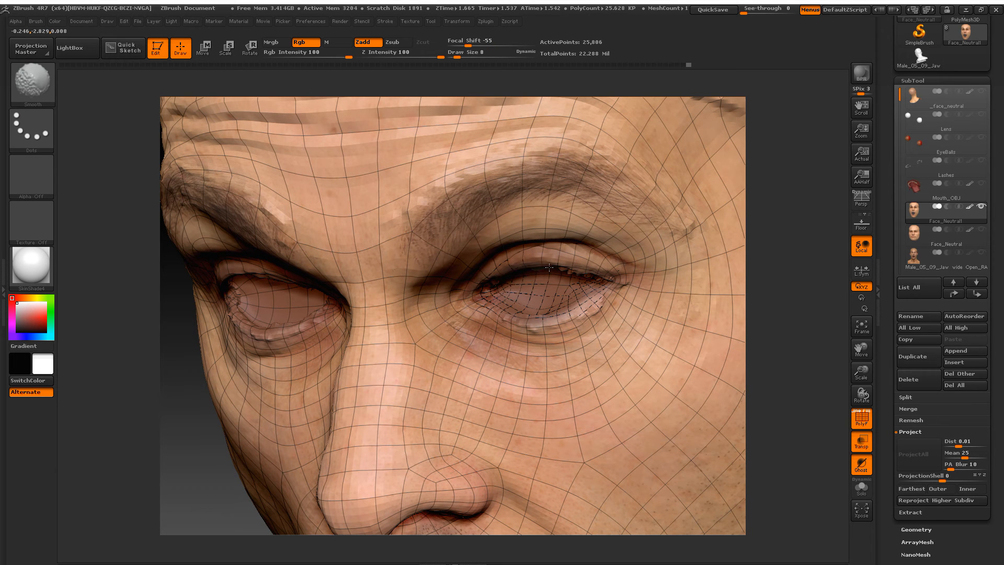
mouse_move(332, 320)
right_mouse_down()
mouse_move(436, 318)
mouse_move(466, 302)
right_mouse_up()
key("shift")
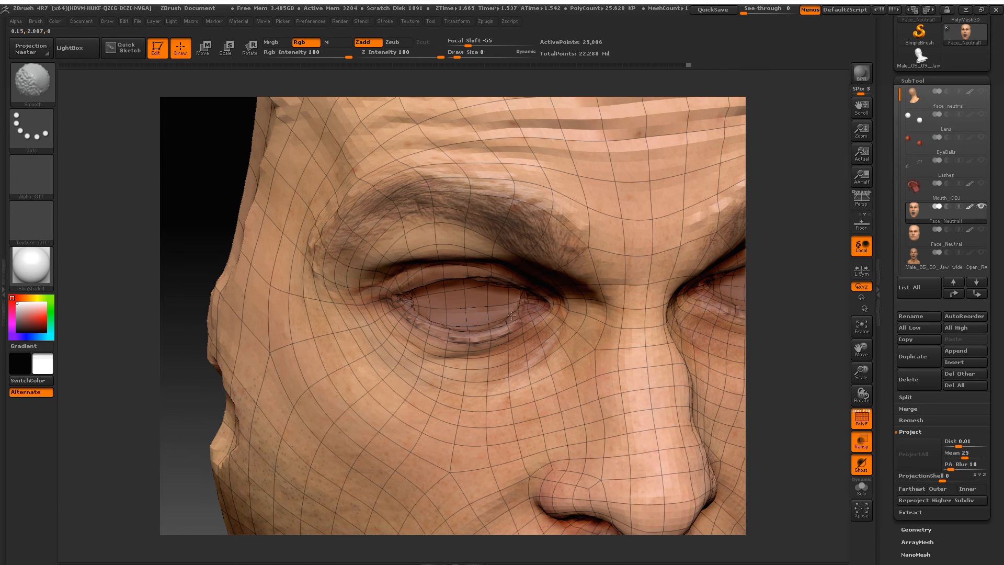
right_click_drag(417, 332, 413, 299)
key("shift")
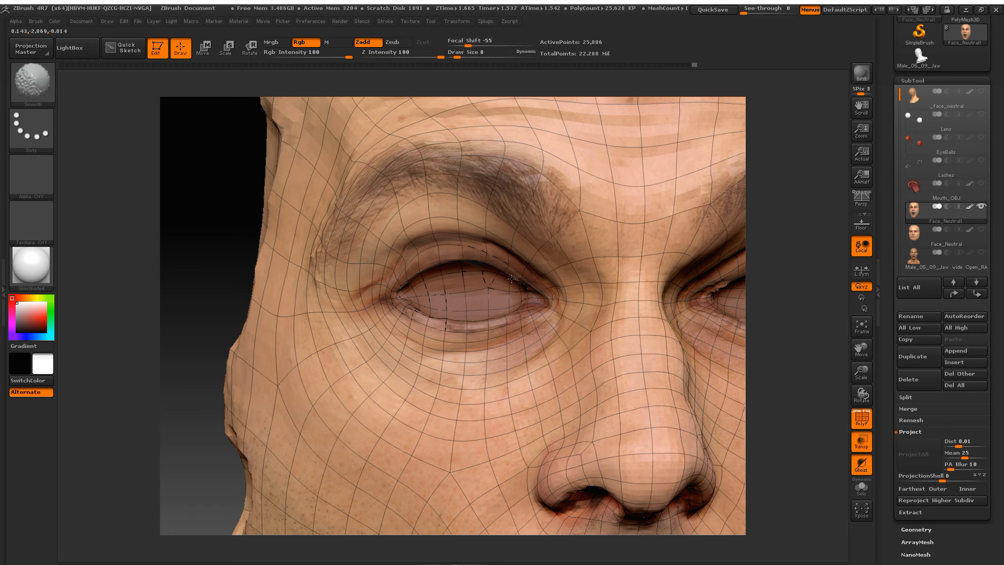
mouse_move(580, 342)
right_mouse_down()
mouse_move(516, 331)
mouse_move(573, 349)
mouse_move(526, 352)
mouse_move(599, 382)
mouse_move(525, 399)
mouse_move(539, 309)
mouse_move(607, 390)
mouse_move(585, 301)
mouse_move(549, 319)
right_mouse_up()
right_click_drag(584, 389, 793, 411)
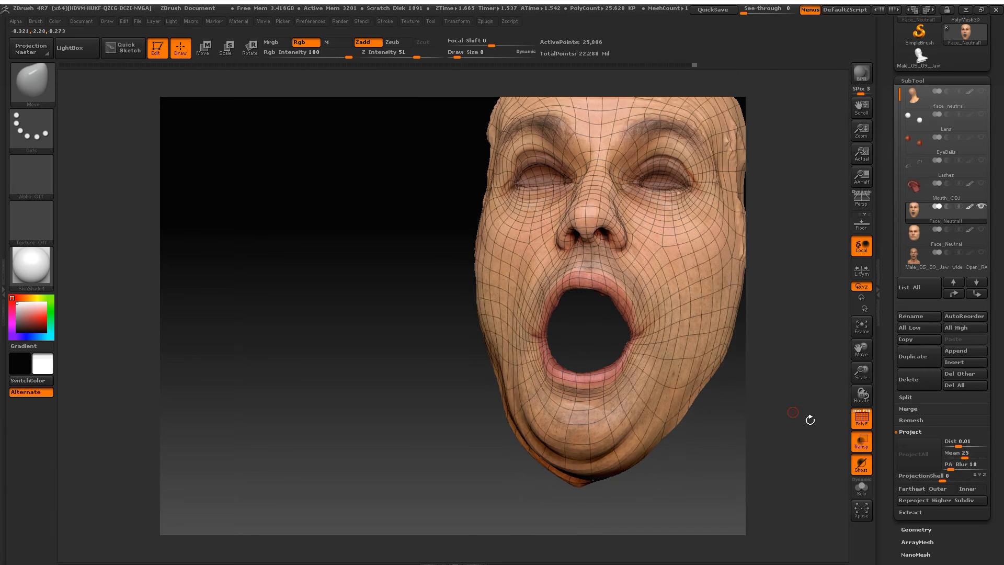
Step: Turn off the polygon wireframe and check the side of the face against the jaw-open scan
left_click(861, 418)
right_click_drag(664, 373, 498, 342)
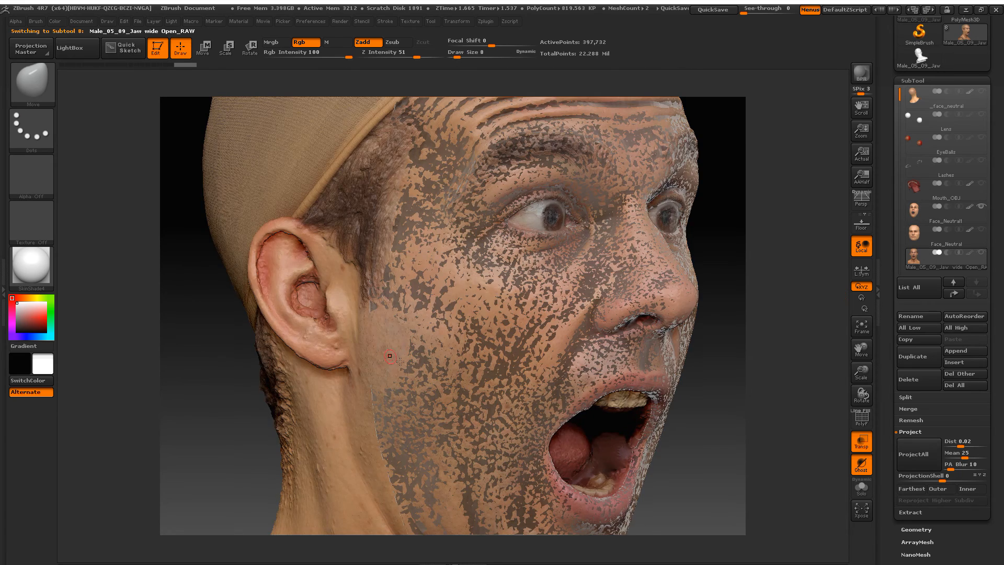
mouse_move(432, 361)
right_mouse_down()
mouse_move(353, 357)
mouse_move(366, 350)
mouse_move(483, 366)
mouse_move(436, 368)
right_mouse_up()
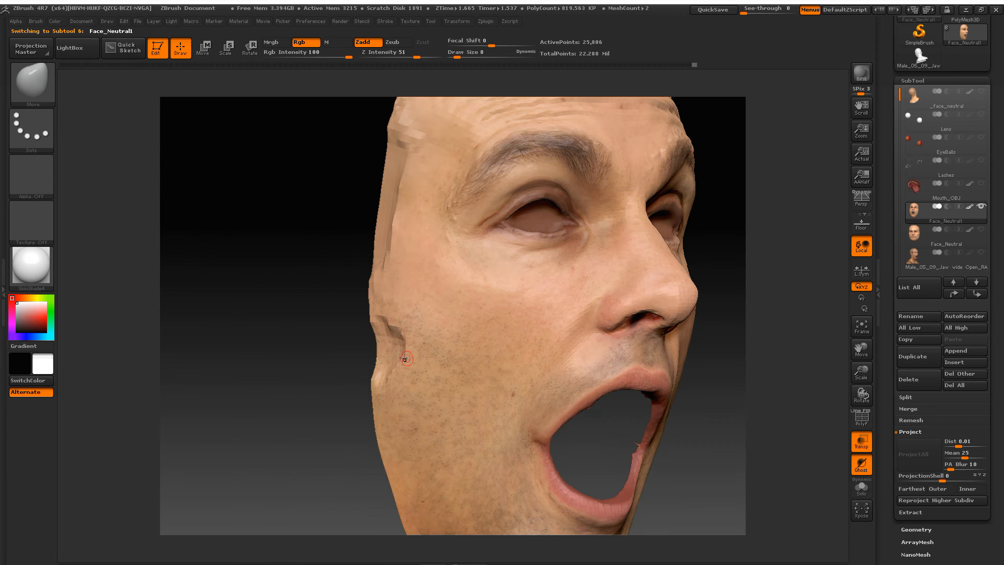
Step: Set the brush size to 62 and reshape and smooth the jagged outer edge of the face along the cheek and temple
key("space")
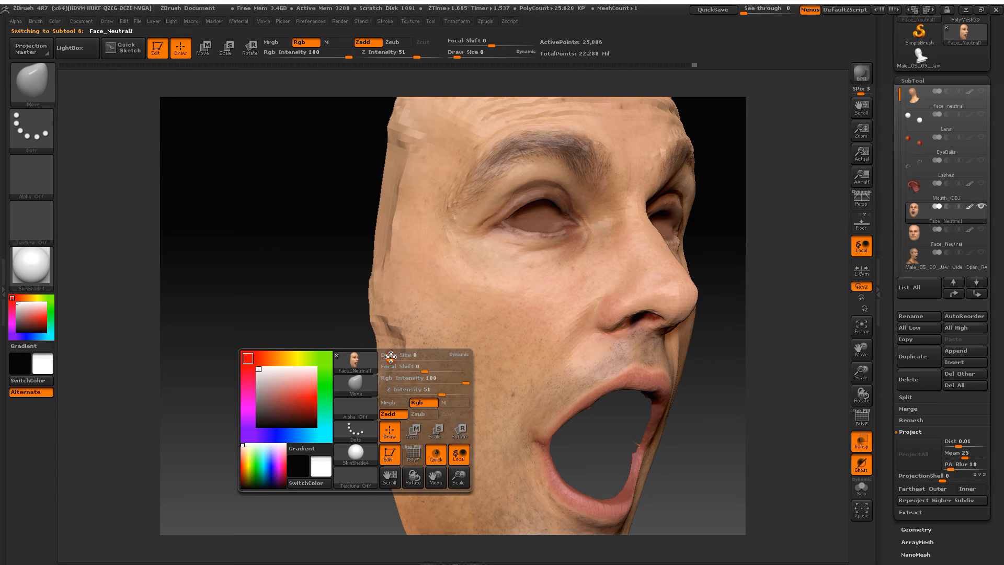
mouse_move(388, 357)
left_mouse_down()
mouse_move(380, 354)
mouse_move(413, 375)
mouse_move(468, 380)
left_mouse_up()
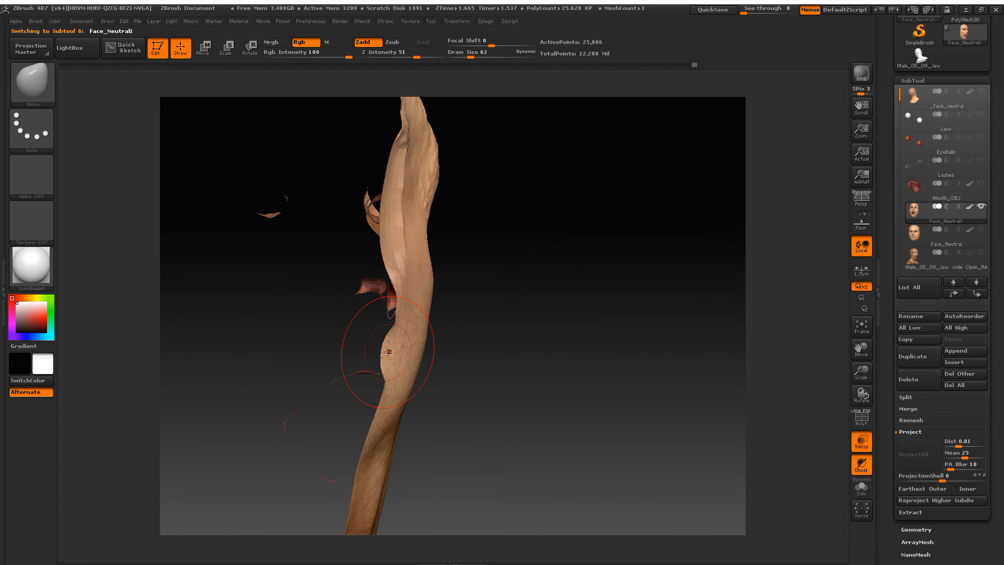
left_click_drag(388, 352, 405, 354)
right_click_drag(408, 360, 383, 350)
left_click_drag(383, 349, 371, 370, "shift")
right_click_drag(385, 372, 425, 374)
left_click_drag(425, 374, 375, 328)
mouse_move(385, 276)
left_mouse_down()
mouse_move(369, 229)
mouse_move(383, 149)
left_mouse_up()
mouse_move(382, 206)
right_mouse_down()
mouse_move(330, 245)
mouse_move(393, 258)
mouse_move(370, 233)
right_mouse_up()
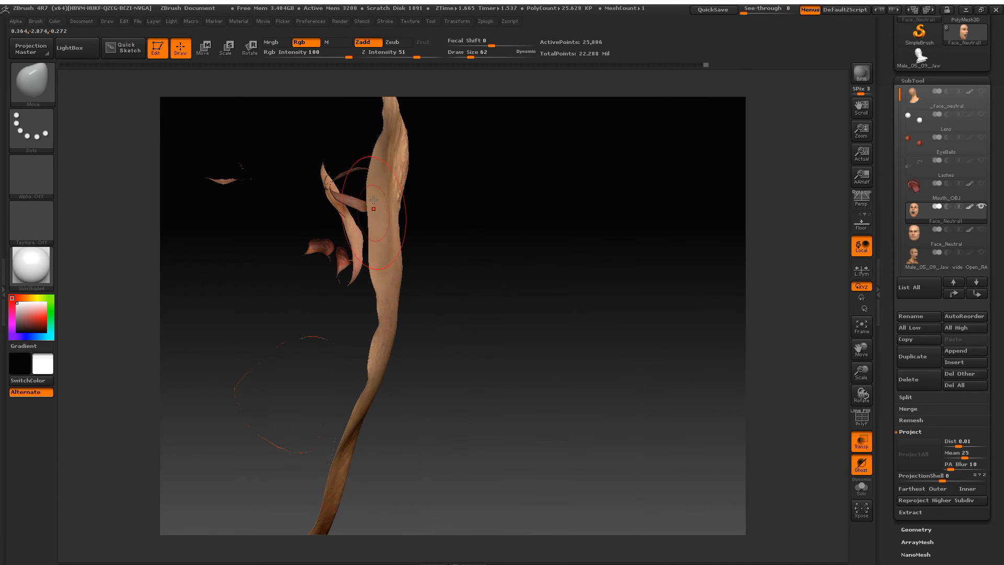
left_click_drag(434, 277, 384, 230)
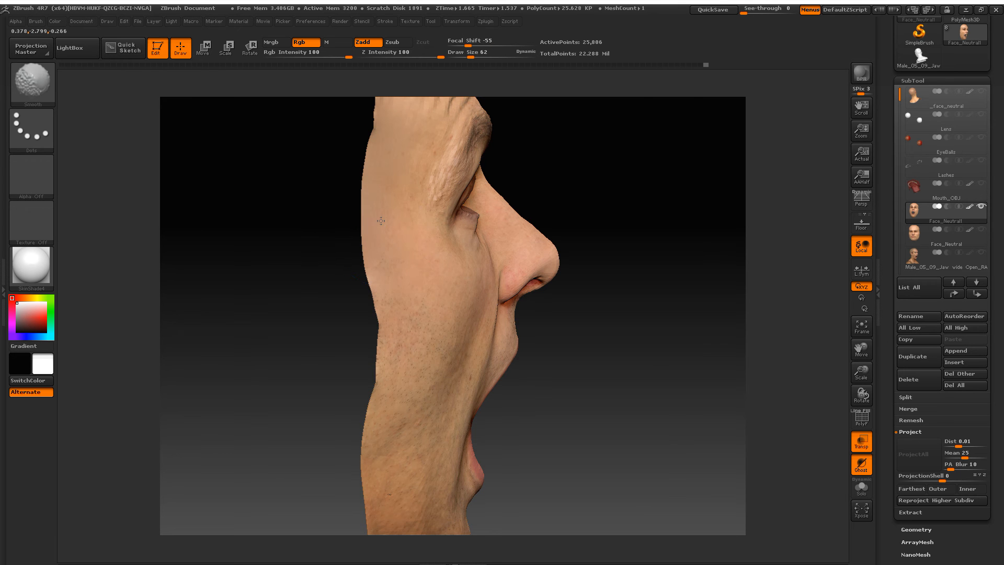
mouse_move(433, 320)
right_mouse_down()
mouse_move(384, 329)
mouse_move(381, 343)
mouse_move(403, 347)
mouse_move(415, 363)
mouse_move(407, 363)
mouse_move(572, 363)
right_mouse_up()
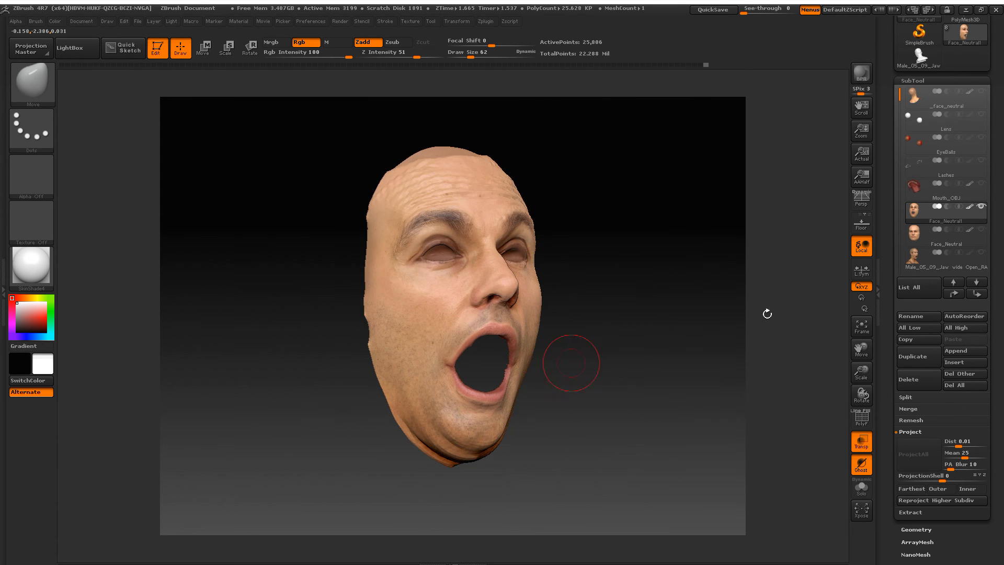
Step: Project the reshaped face onto the jaw-open scan again and hide the scan
left_click(981, 252)
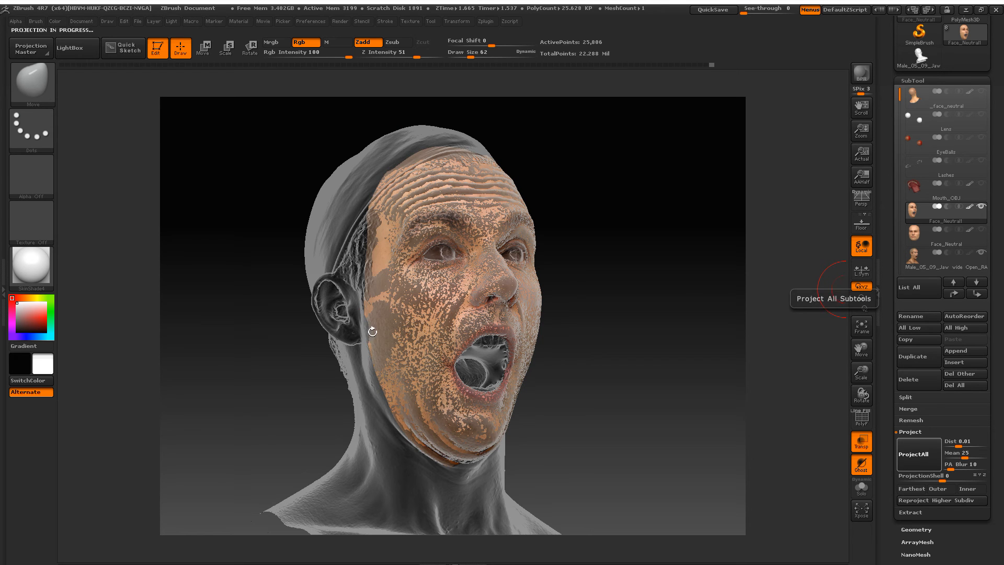
right_click_drag(379, 322, 351, 320, "ctrl")
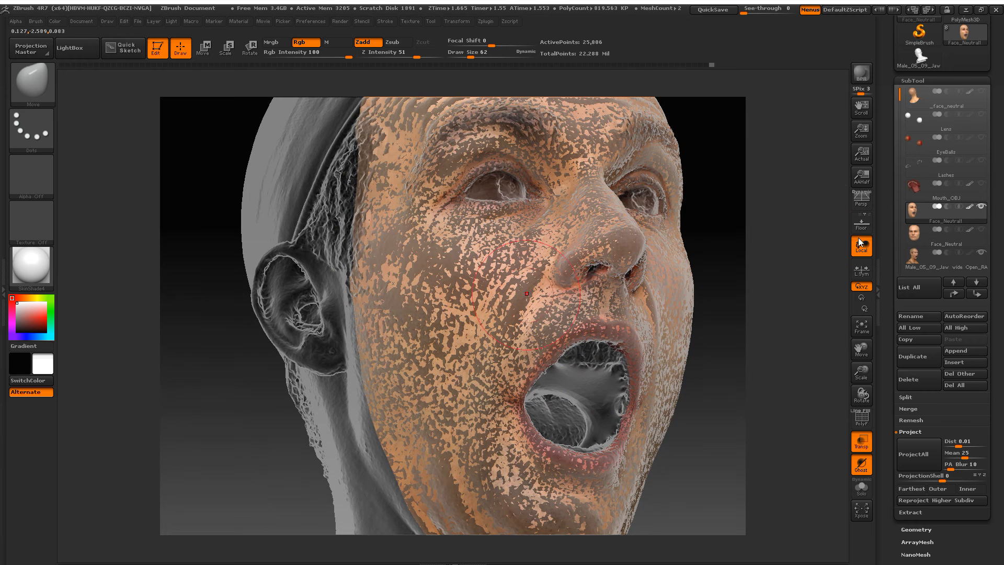
left_click(979, 254)
Step: Reduce the brush size to 13 and smooth the eyelid edges and corner of the eye
right_click_drag(504, 336, 491, 375, "ctrl")
right_click_drag(634, 291, 597, 337, "alt")
mouse_move(631, 228)
right_mouse_down("alt")
mouse_move(583, 278)
mouse_move(597, 287)
mouse_move(599, 323)
right_mouse_up("alt")
right_click_drag(606, 361, 604, 330)
key("space")
left_click_drag(561, 331, 549, 331)
key("shift")
mouse_move(509, 280)
left_mouse_down("shift")
mouse_move(452, 285)
mouse_move(408, 309)
mouse_move(458, 348)
left_mouse_up("shift")
left_click_drag(529, 353, 564, 362, "shift")
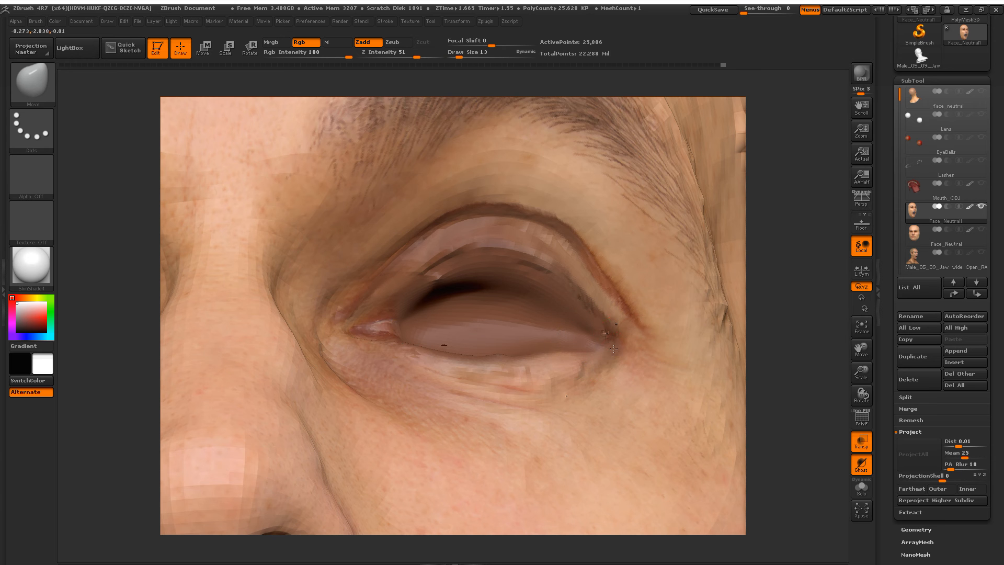
Step: Smooth the remaining rough spots along the eyelid edges, continuing to the opposite eye
right_click_drag(523, 384, 518, 385)
right_click_drag(425, 377, 390, 372)
right_click_drag(390, 372, 434, 336, "alt")
left_click_drag(433, 337, 431, 340, "shift")
mouse_move(434, 340)
right_mouse_down()
mouse_move(523, 337)
mouse_move(522, 304)
right_mouse_up()
left_click_drag(477, 275, 464, 277, "shift")
Step: Smooth the jagged polygons around the rims and inside of both nostrils
right_click_drag(614, 410, 606, 329, "alt")
right_click_drag(606, 329, 617, 367, "alt")
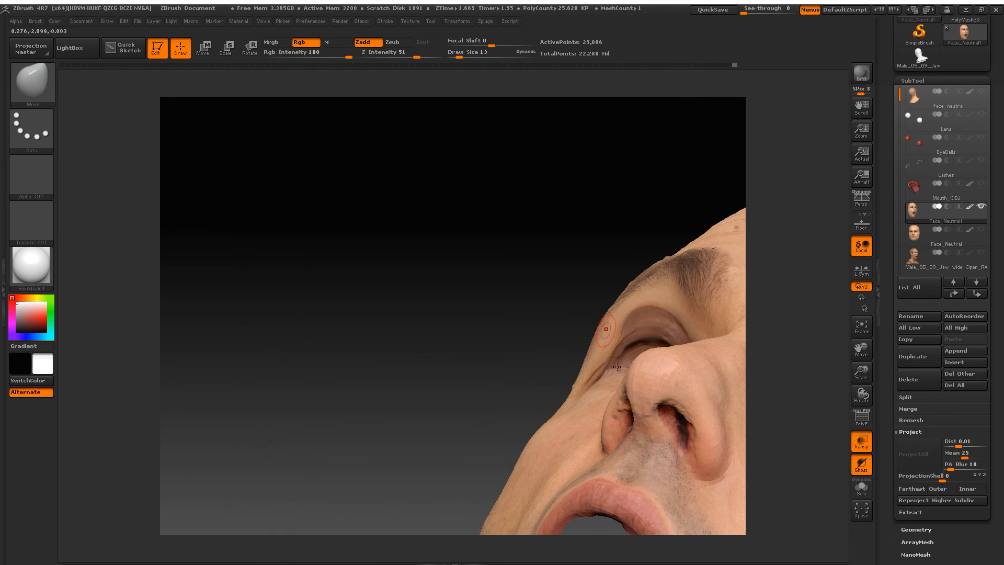
mouse_move(625, 402)
left_mouse_down("shift")
mouse_move(626, 424)
mouse_move(687, 426)
left_mouse_up("shift")
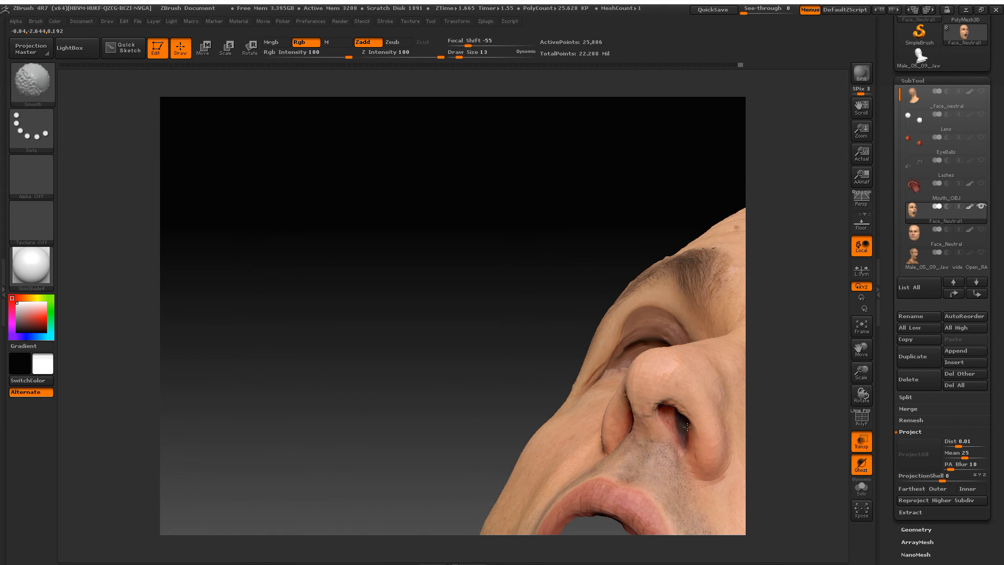
right_click_drag(601, 431, 648, 434)
left_click_drag(650, 410, 657, 399, "shift")
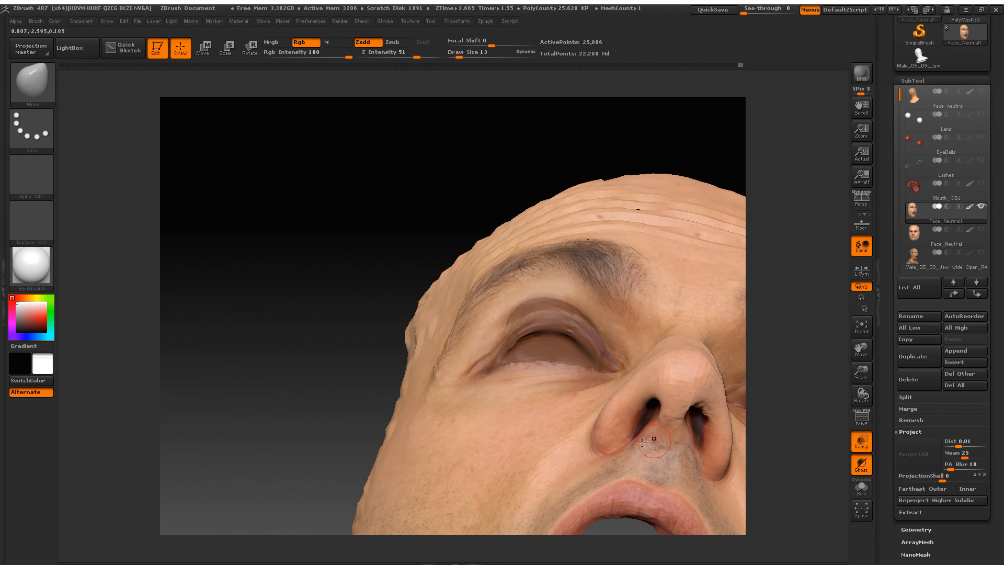
Step: Raise the face to subdivision level 5
mouse_move(654, 439)
right_mouse_down()
mouse_move(558, 316)
mouse_move(457, 346)
right_mouse_up()
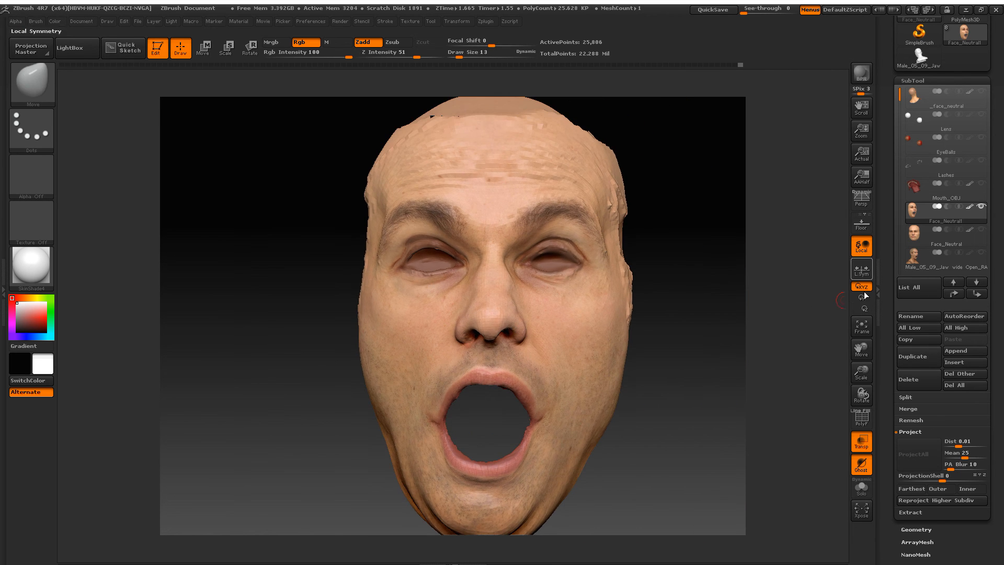
left_click_drag(885, 314, 882, 241)
left_click(908, 399)
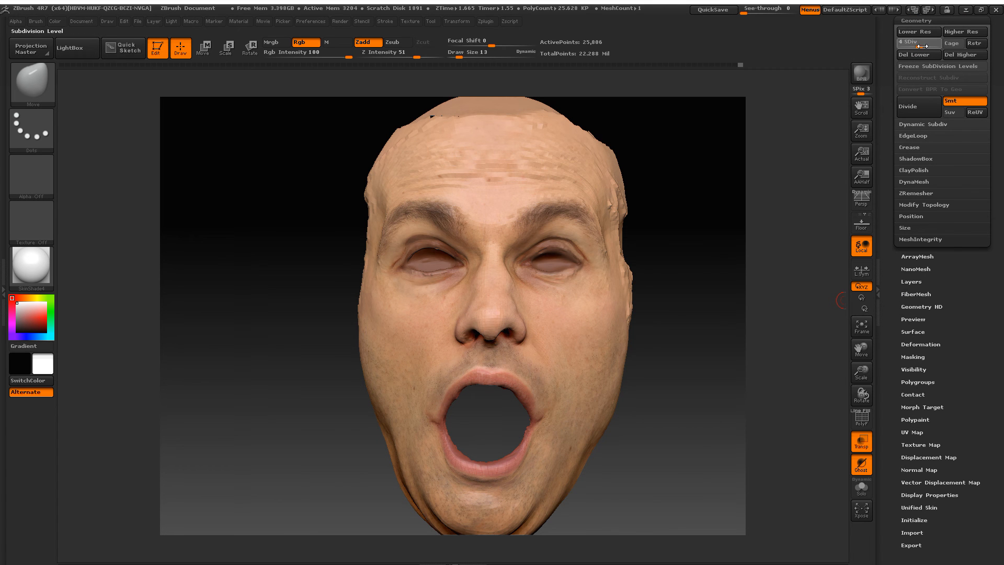
left_click_drag(913, 85, 915, 85)
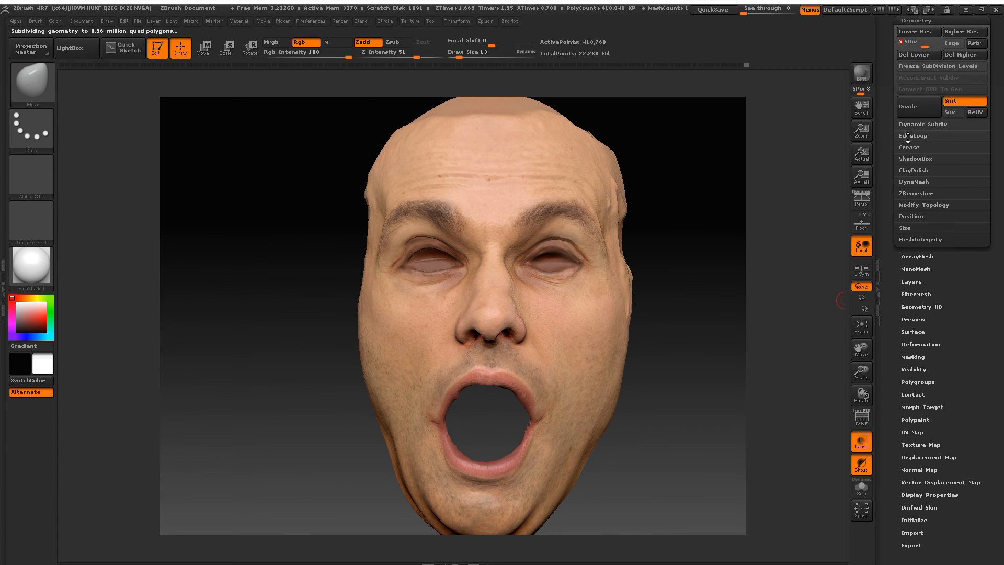
Step: Toggle the face's texture map on and off and examine the skin detail of the nose and cheek up close
left_click_drag(888, 119, 891, 86)
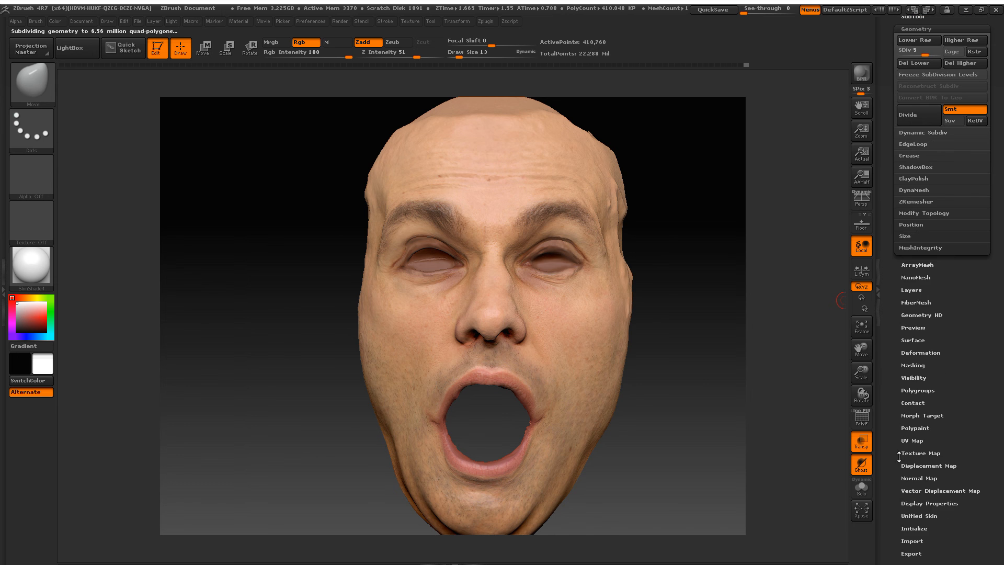
left_click(910, 452)
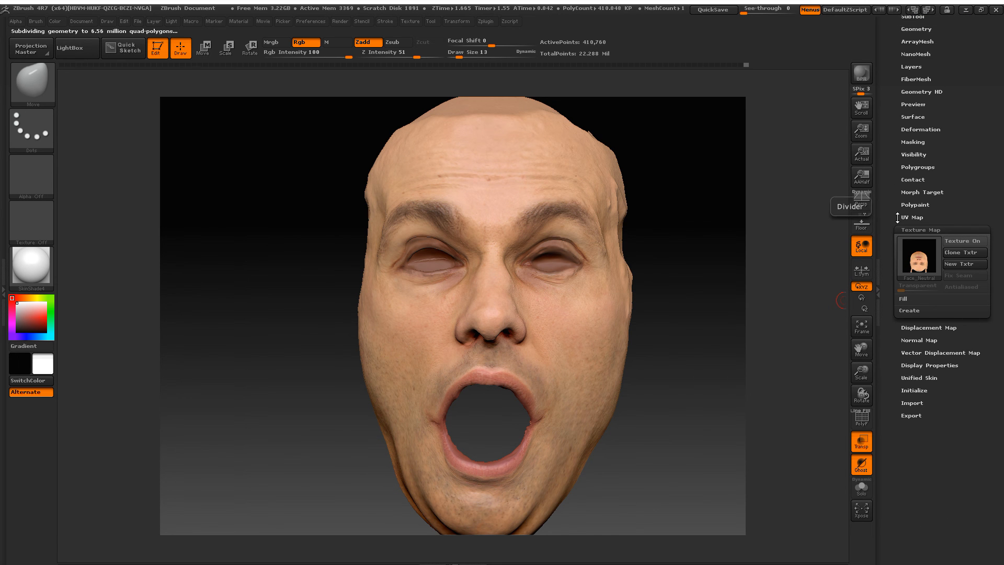
left_click(970, 241)
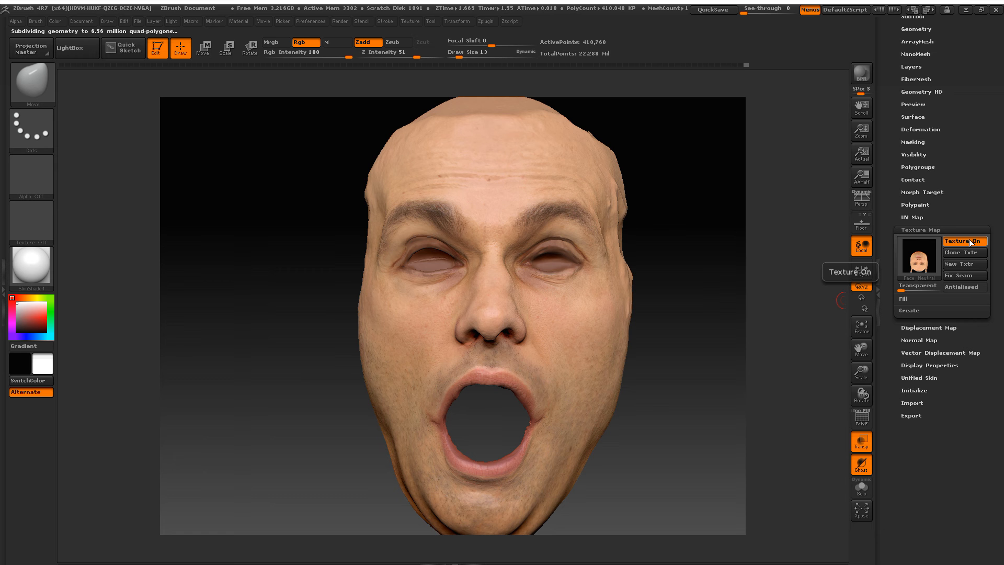
left_click(971, 243)
right_click_drag(543, 332, 648, 361, "ctrl")
right_click_drag(648, 362, 584, 363)
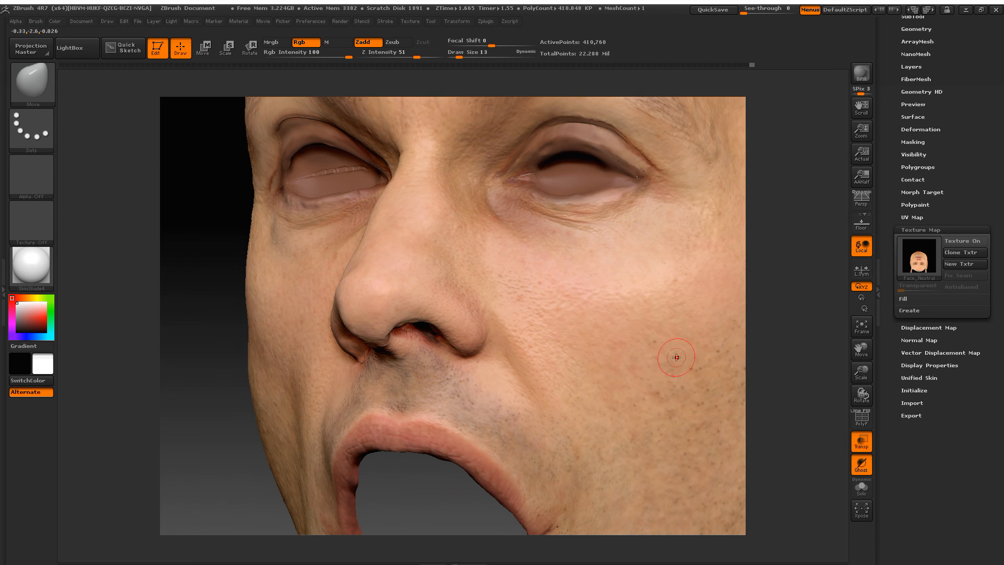
left_click(964, 243)
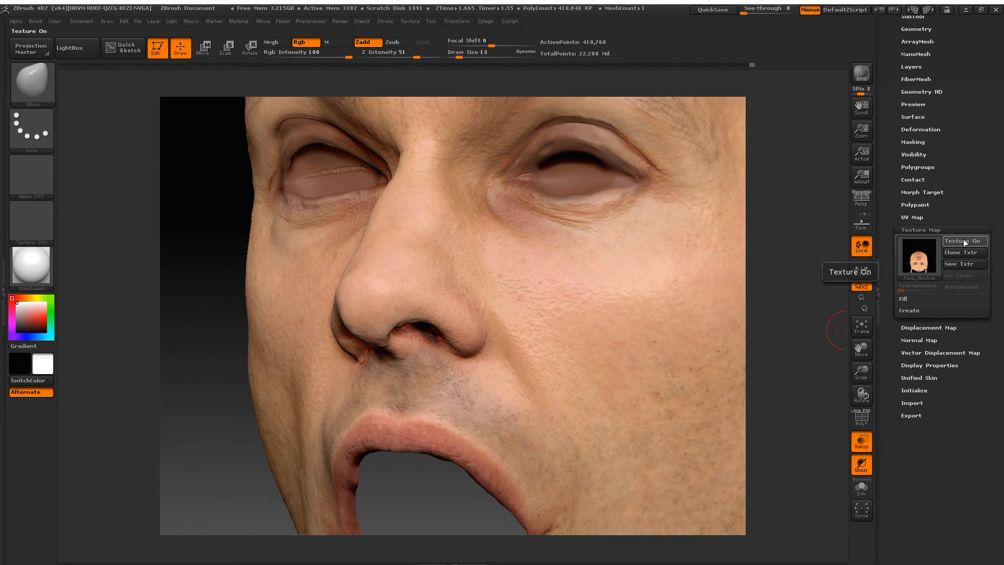
left_click(949, 241)
Step: Raise the face to subdivision level 7 and inspect it from the front and side
left_click_drag(882, 179, 887, 264)
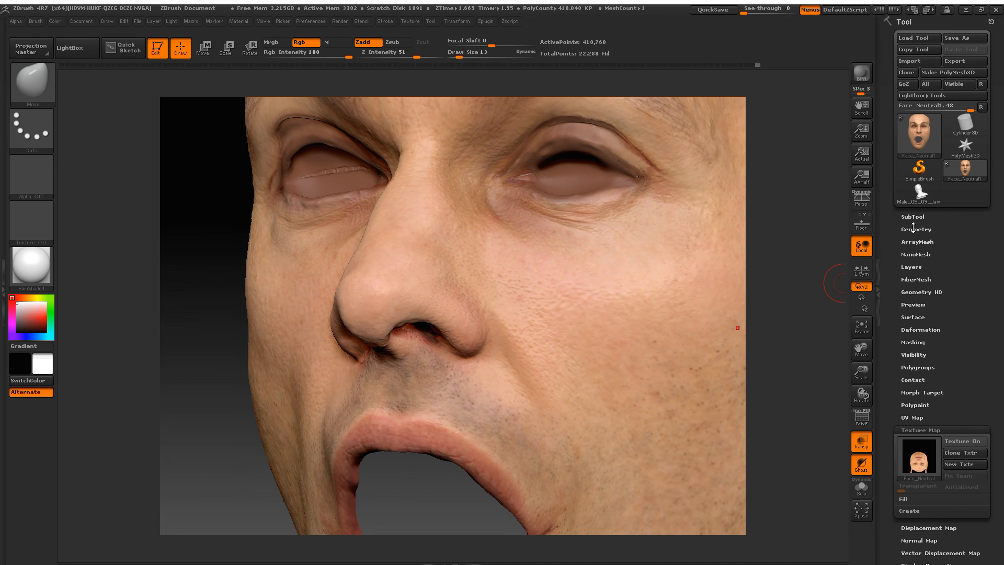
left_click(914, 228)
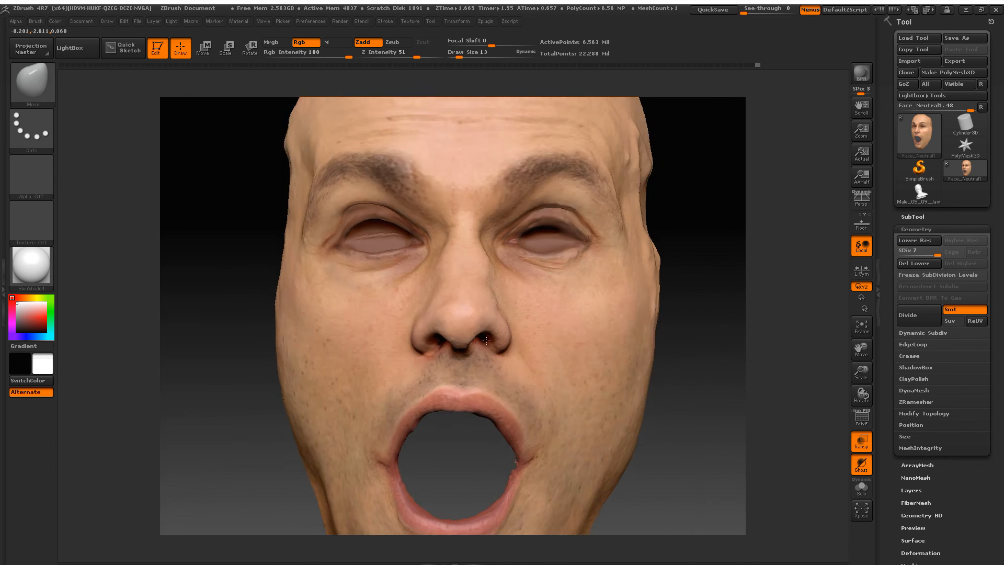
mouse_move(486, 340)
right_mouse_down("ctrl")
mouse_move(520, 308)
mouse_move(539, 334)
mouse_move(569, 300)
mouse_move(533, 324)
mouse_move(629, 278)
right_mouse_up("ctrl")
right_click_drag(471, 282, 567, 286)
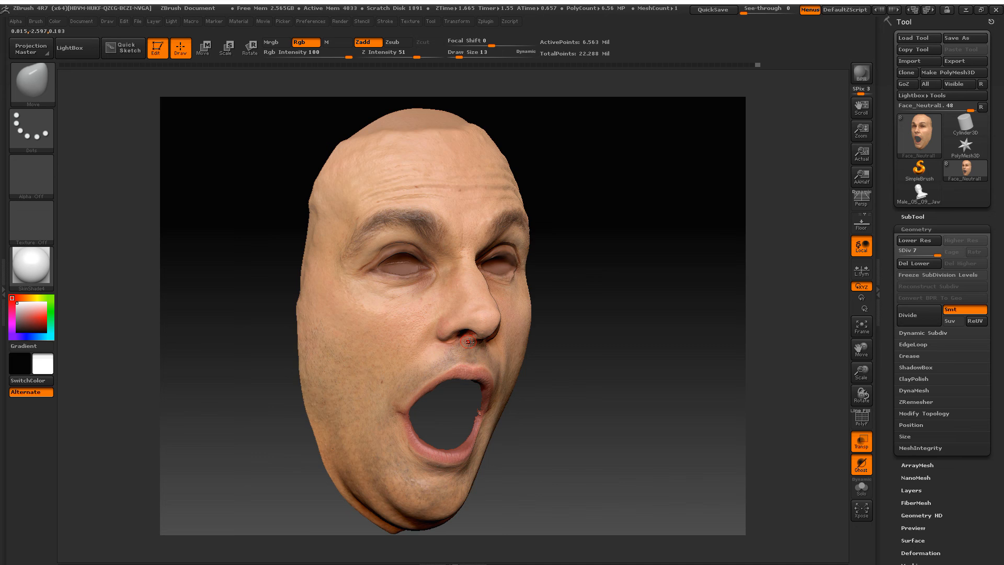
right_click_drag(316, 244, 313, 292)
right_click_drag(569, 314, 530, 322)
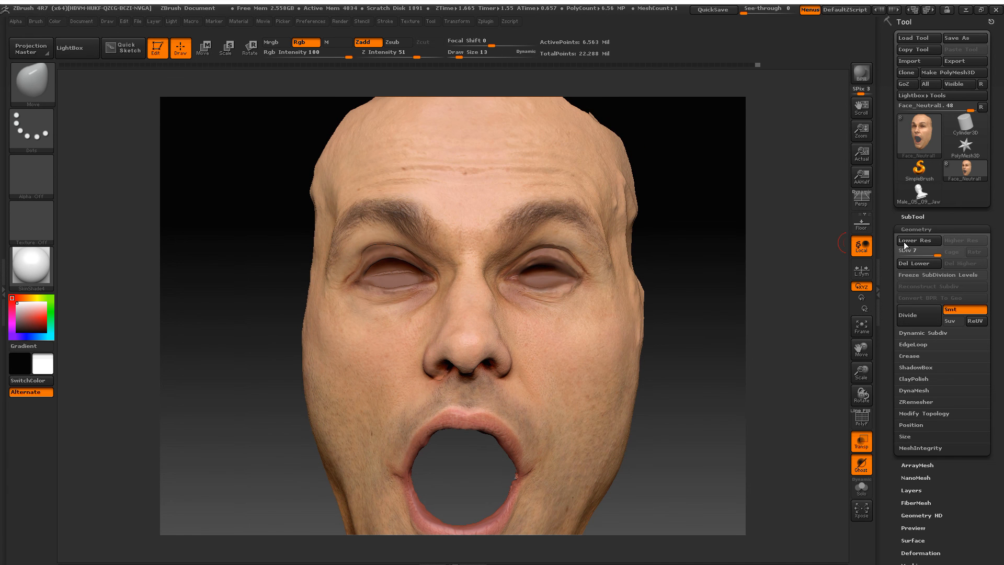
Step: Compare the projected face with the original neutral face and the jaw-open scan by displaying each subtool in turn
left_click(908, 216)
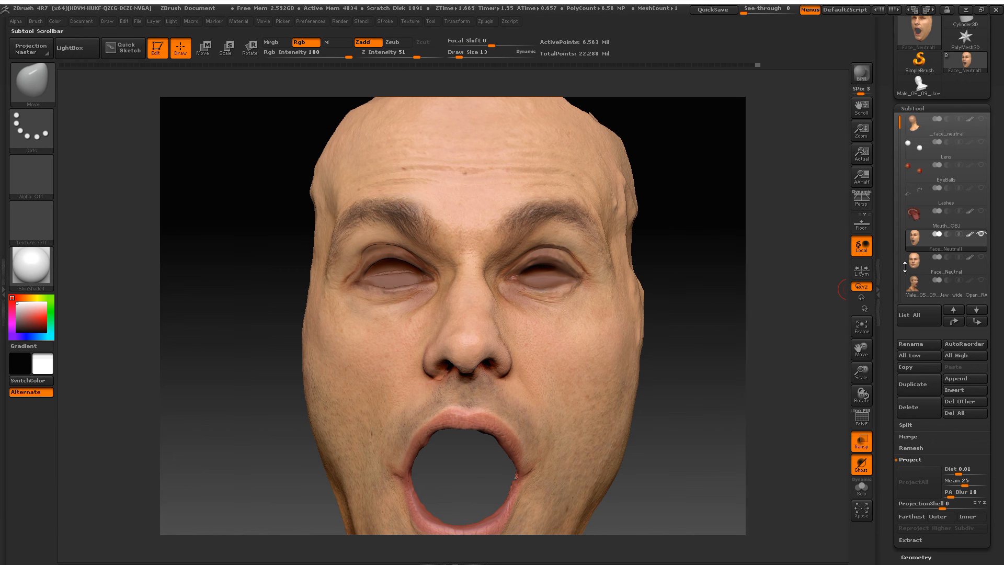
left_click(913, 266)
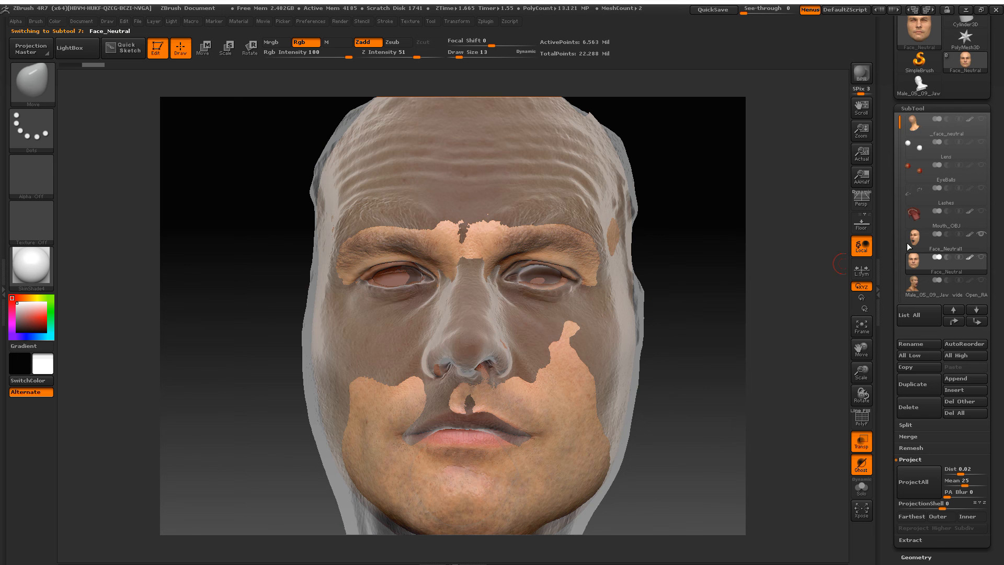
left_click(982, 234)
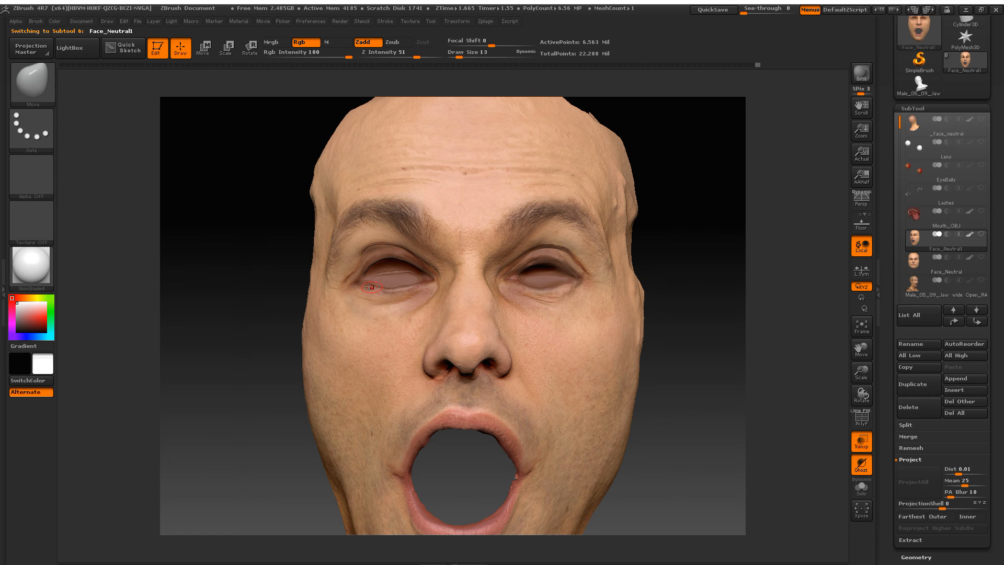
left_click(916, 268)
left_click(899, 239)
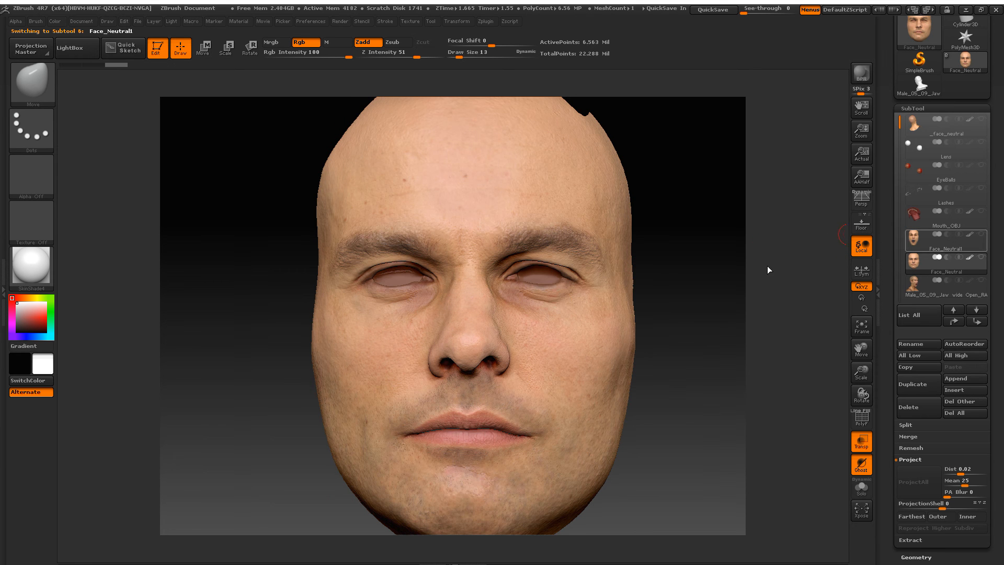
left_click(896, 271)
left_click(916, 283)
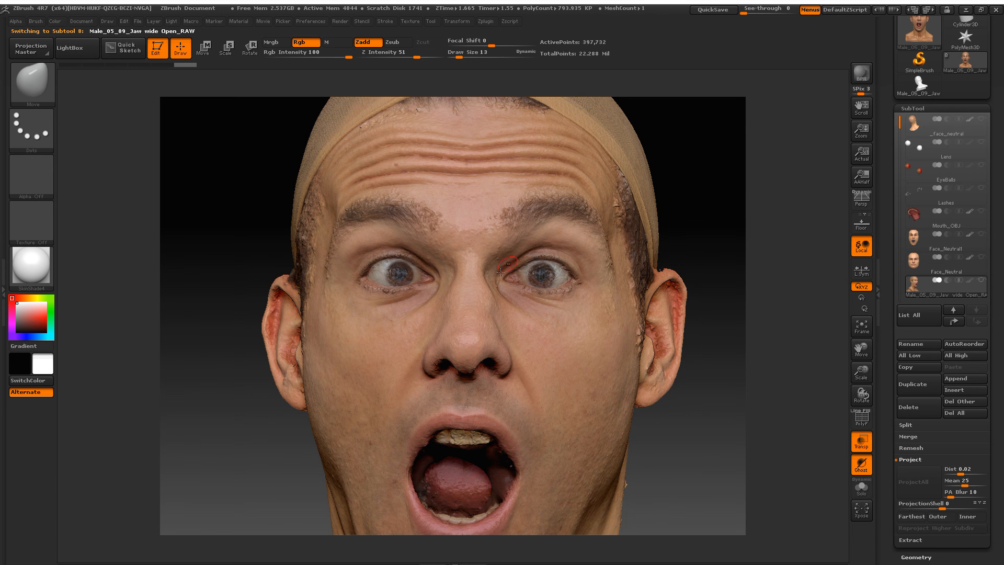
left_click(914, 243)
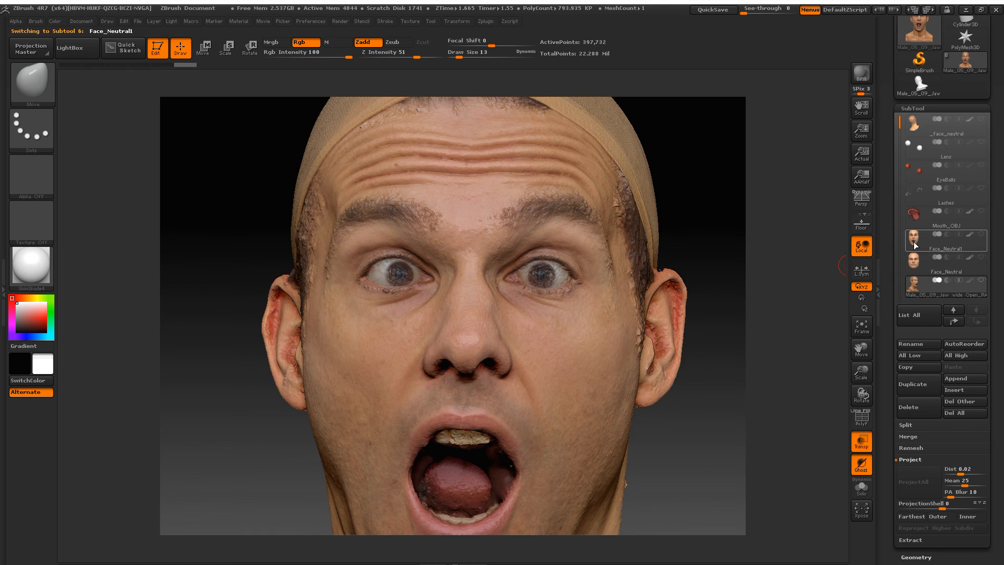
Step: Show the jaw-open scan with the level 7 face and project the face onto it with distance 0.01 and PA Blur 10
left_click(981, 280)
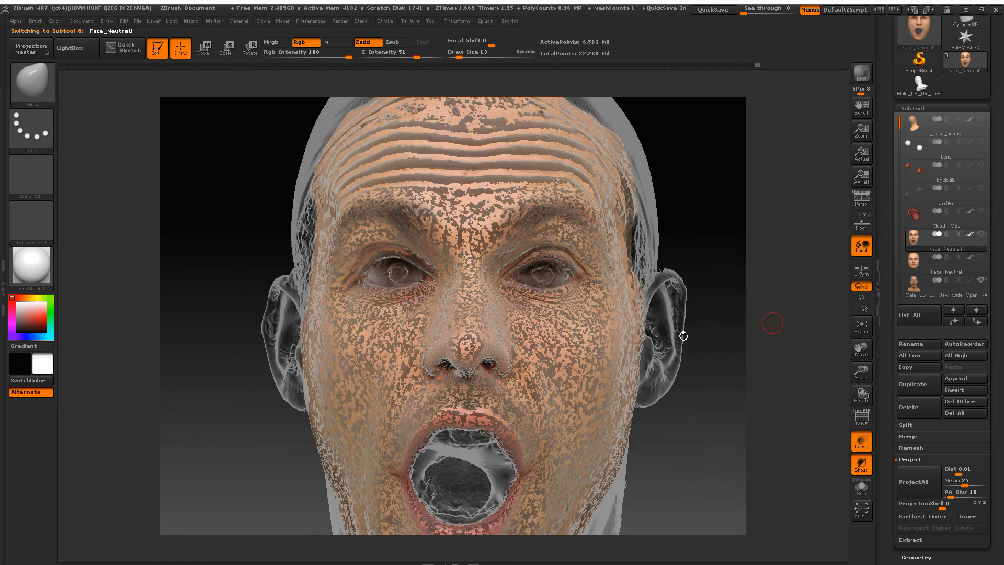
left_click_drag(684, 335, 620, 391)
left_click_drag(886, 455, 884, 404)
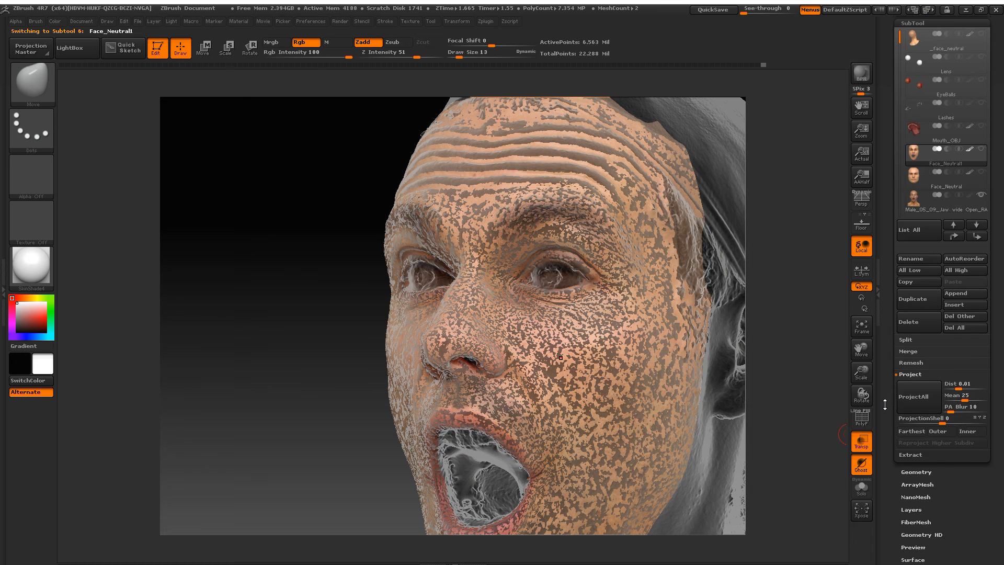
left_click(917, 397)
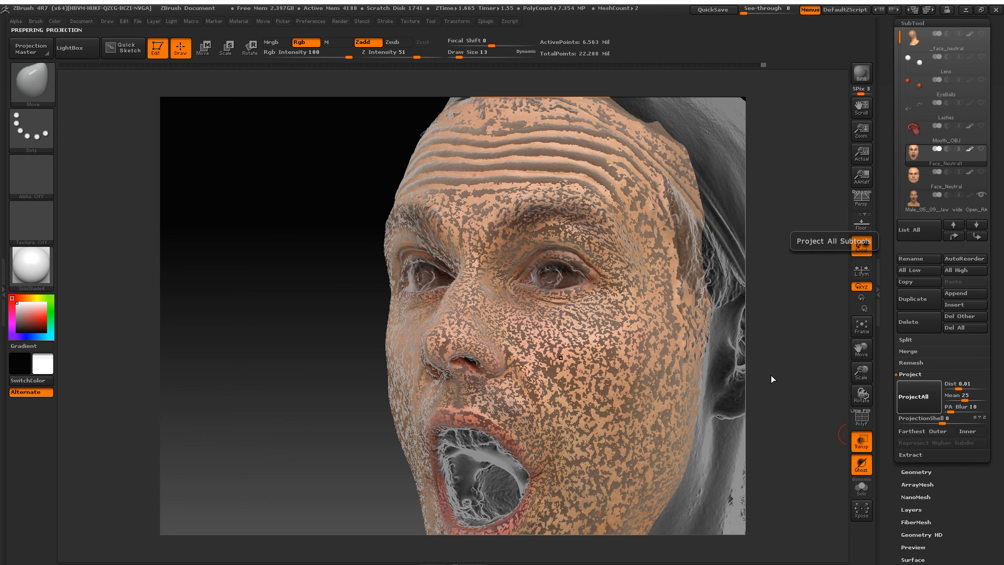